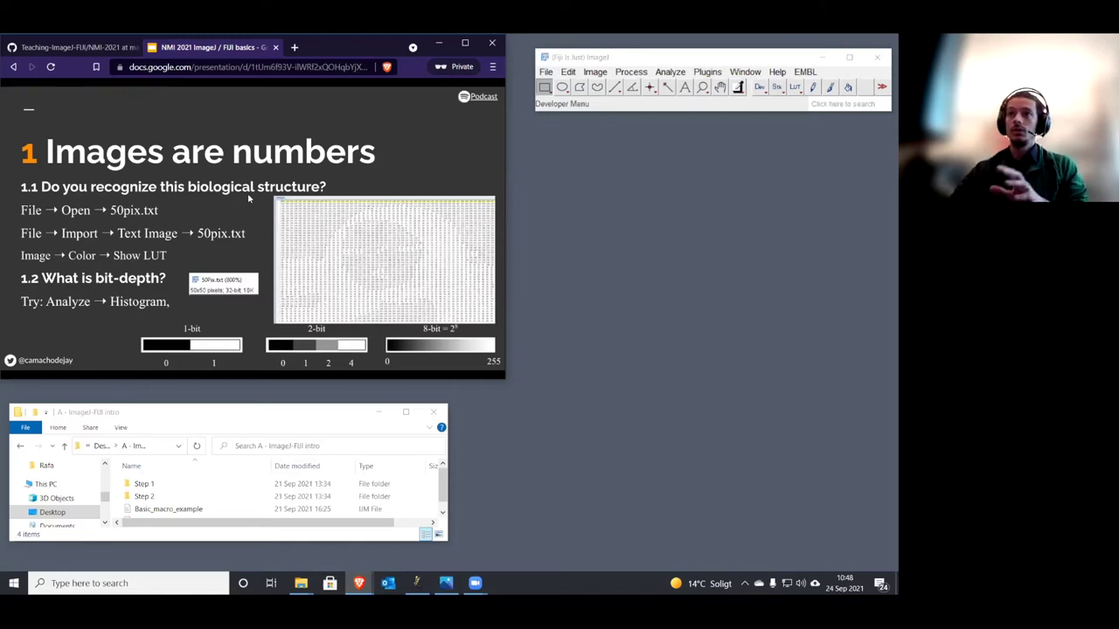
# Step: Open the 50Pix text file from the Step 1-1 folder inside Step 1 as plain text
pyautogui.click(547, 73)
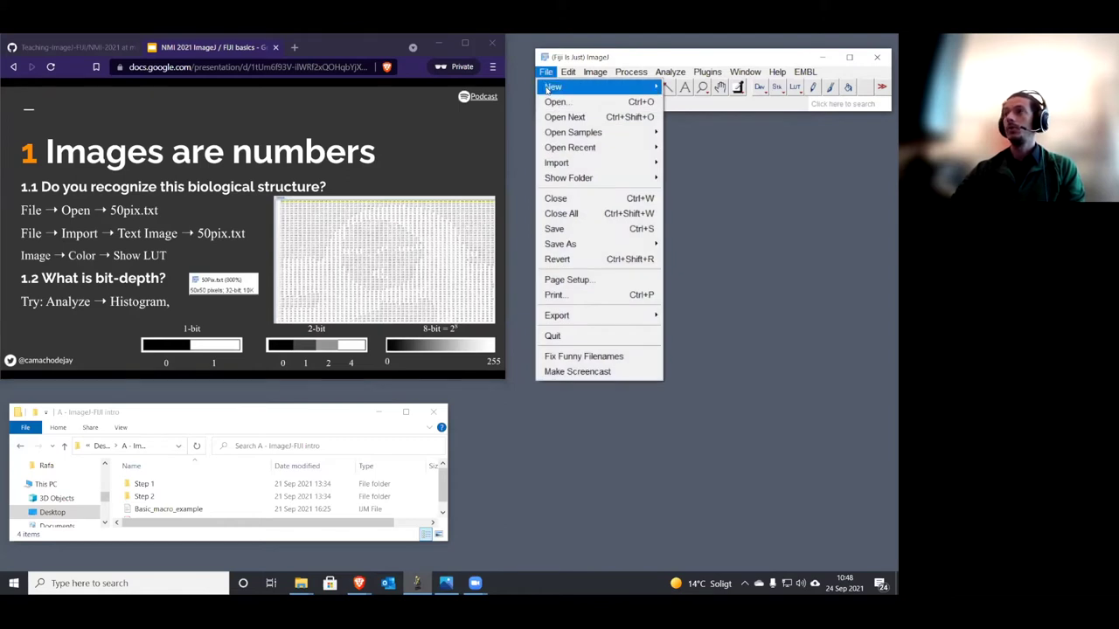
pyautogui.click(559, 102)
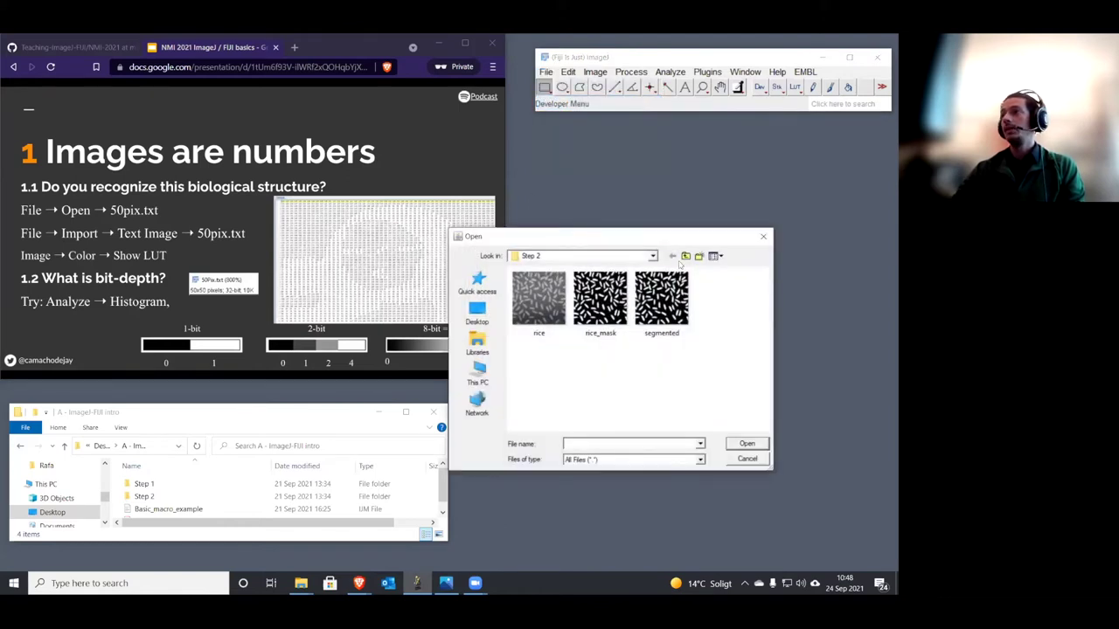
pyautogui.click(686, 255)
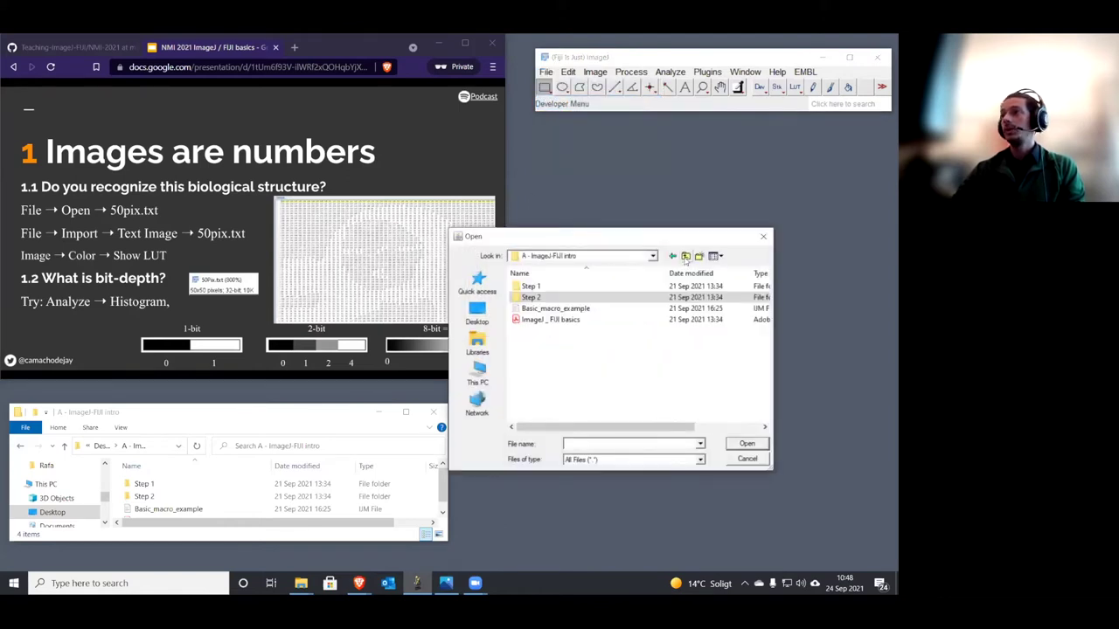
pyautogui.doubleClick(545, 291)
pyautogui.doubleClick(538, 290)
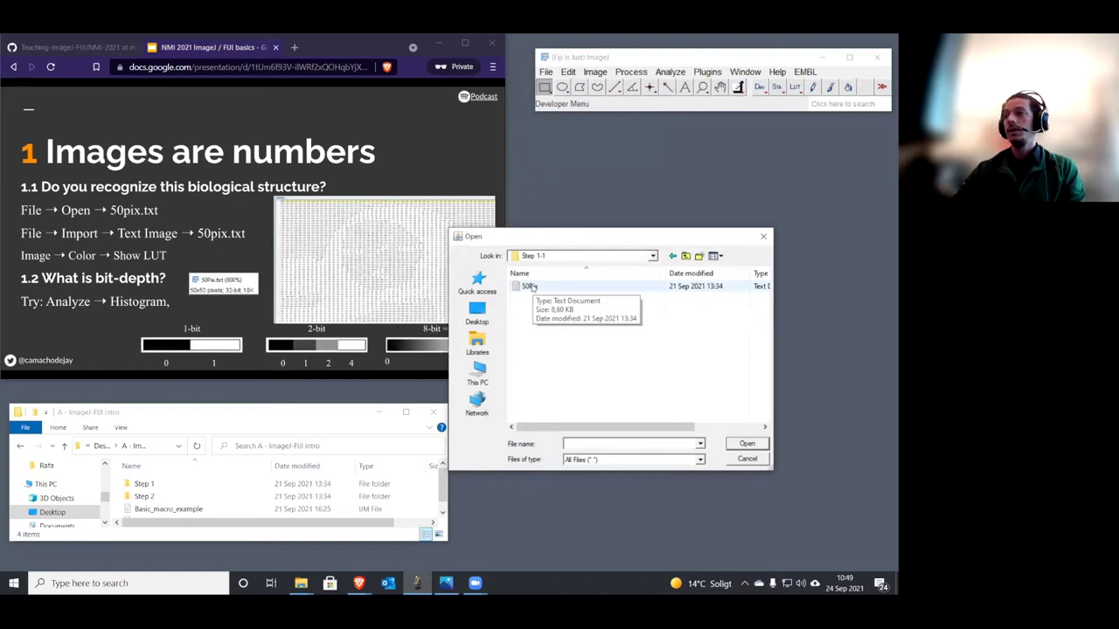
pyautogui.click(530, 287)
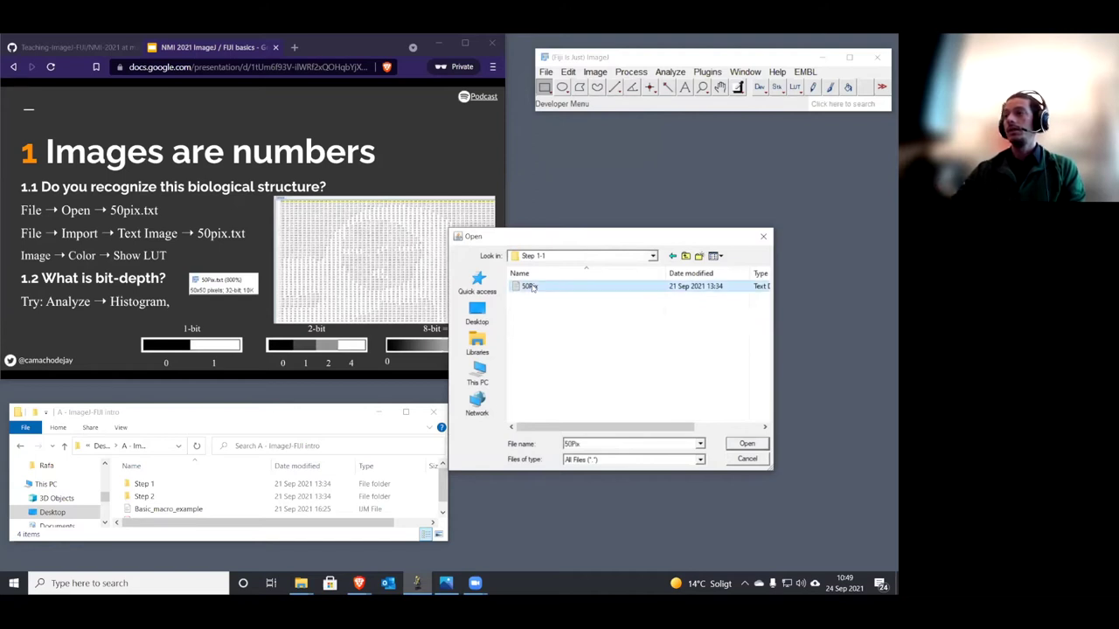
pyautogui.click(746, 444)
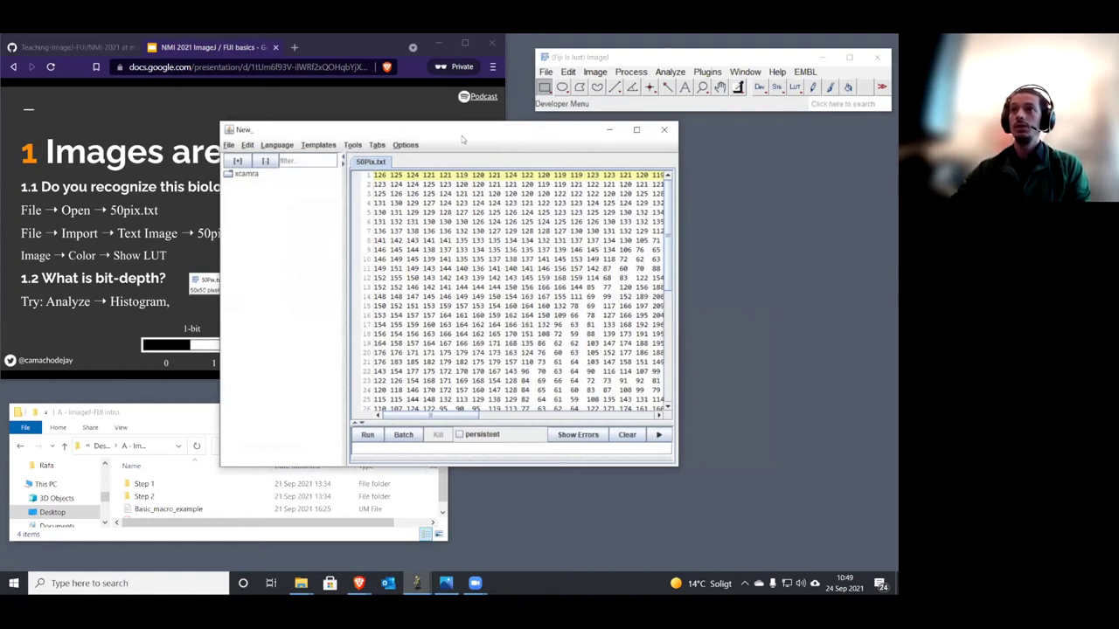
# Step: Enlarge the text editor window to examine the rows of pixel values in 50Pix.txt, and close it
pyautogui.moveTo(463, 138); pyautogui.dragTo(274, 111)
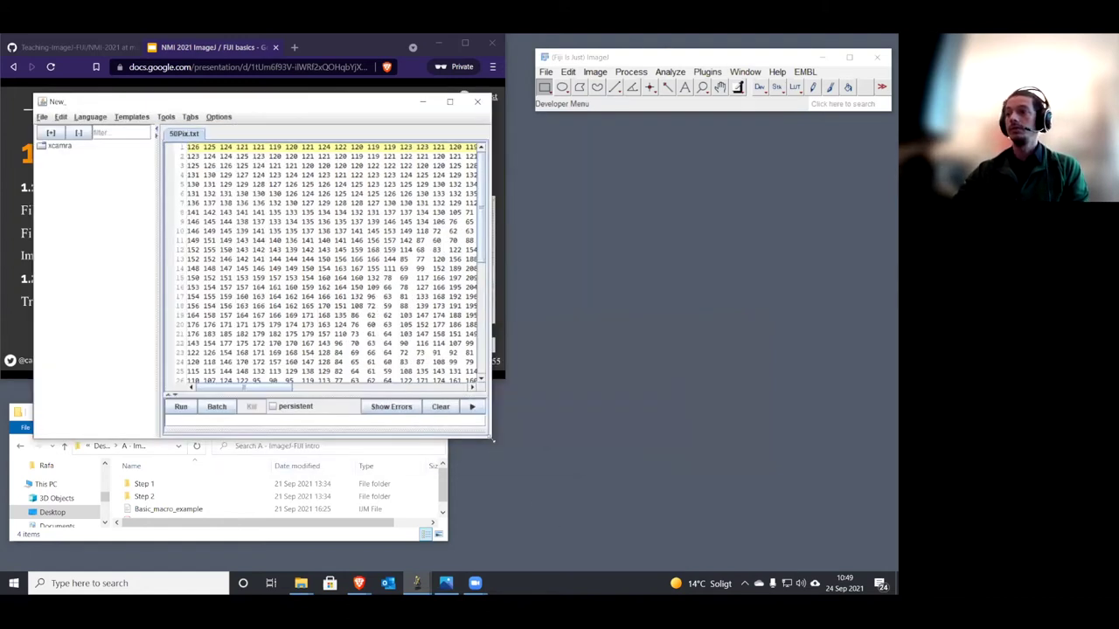
pyautogui.moveTo(493, 441); pyautogui.dragTo(859, 554)
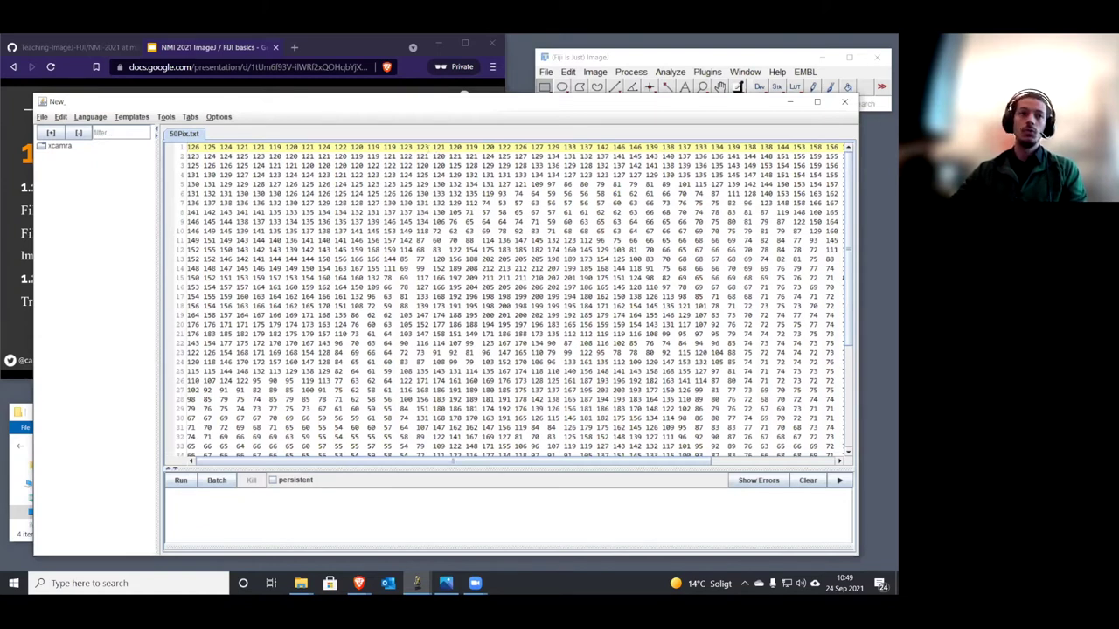
pyautogui.click(844, 101)
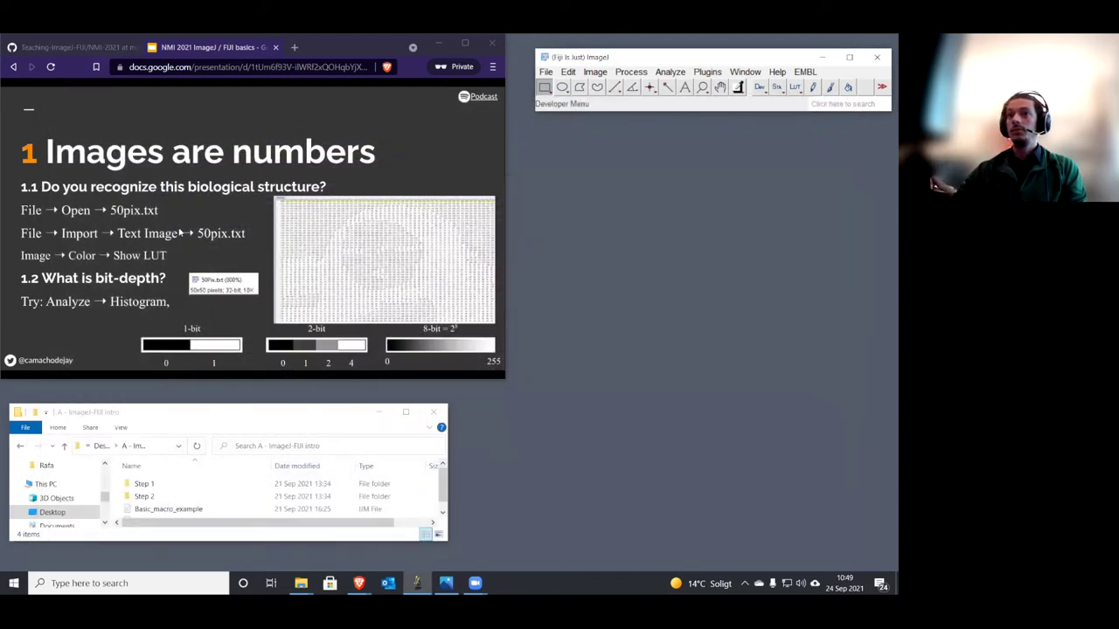
# Step: Import the 50Pix file from the Step 1-1 folder as a text image
pyautogui.click(546, 72)
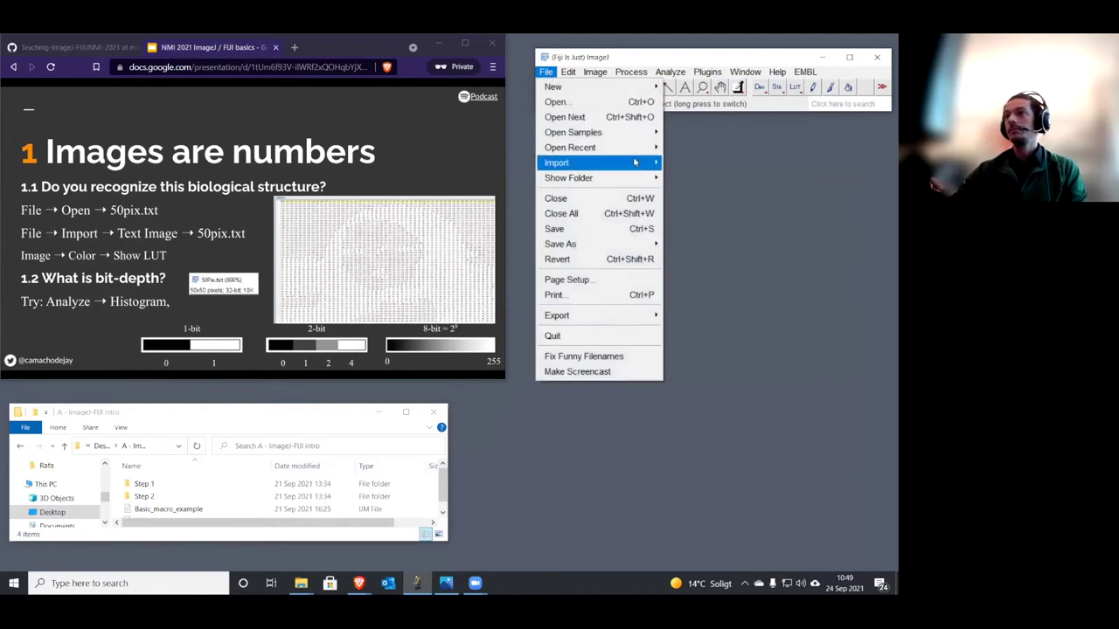
pyautogui.moveTo(646, 163)
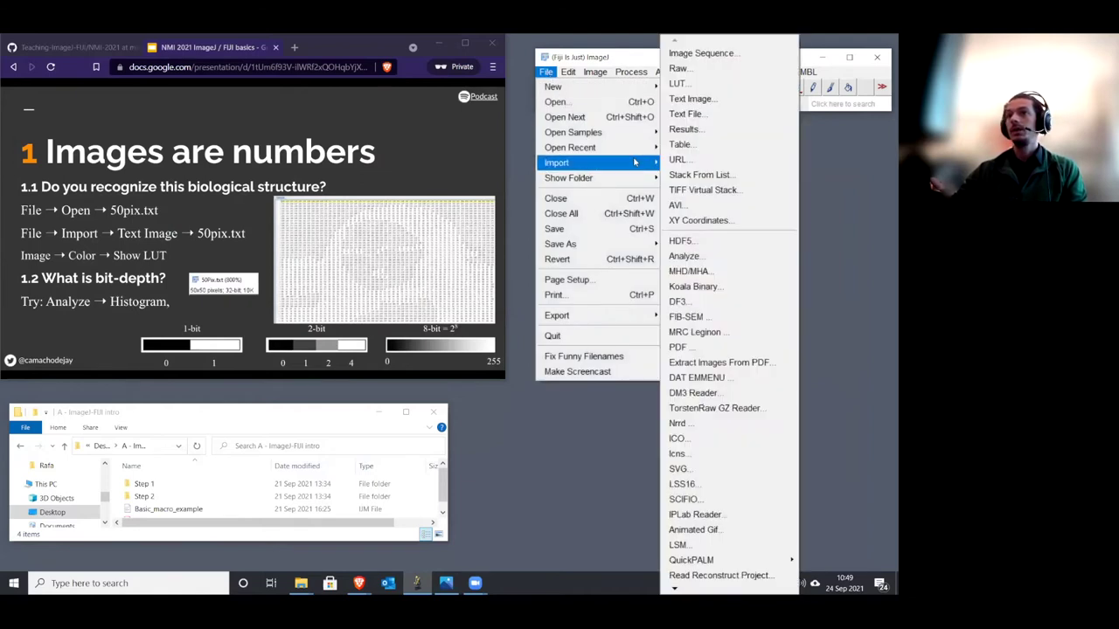
pyautogui.click(691, 99)
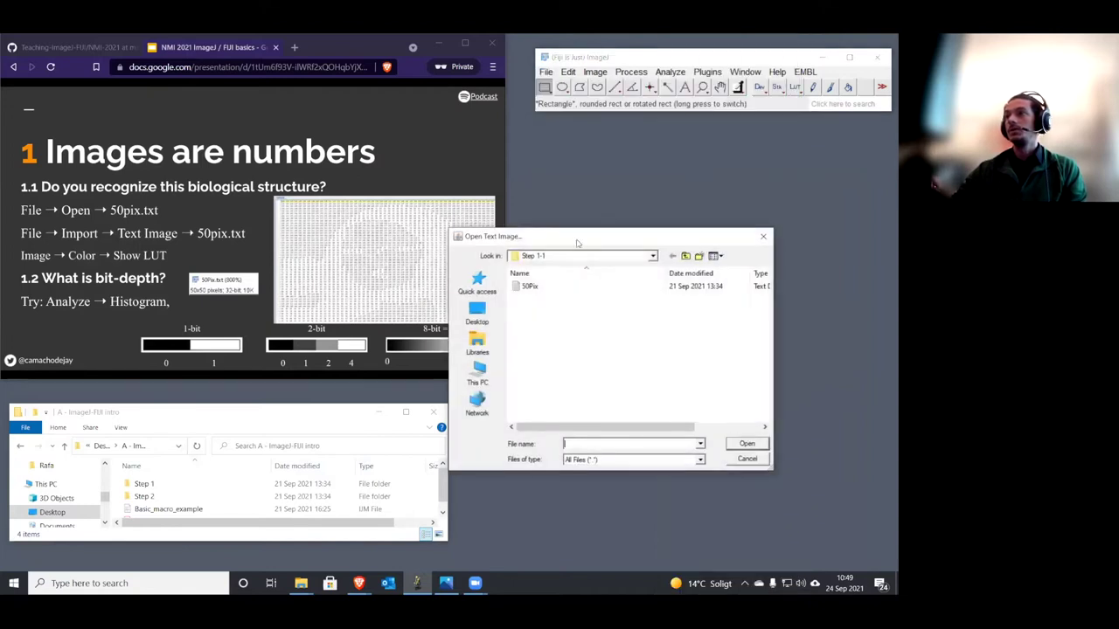
pyautogui.click(367, 258)
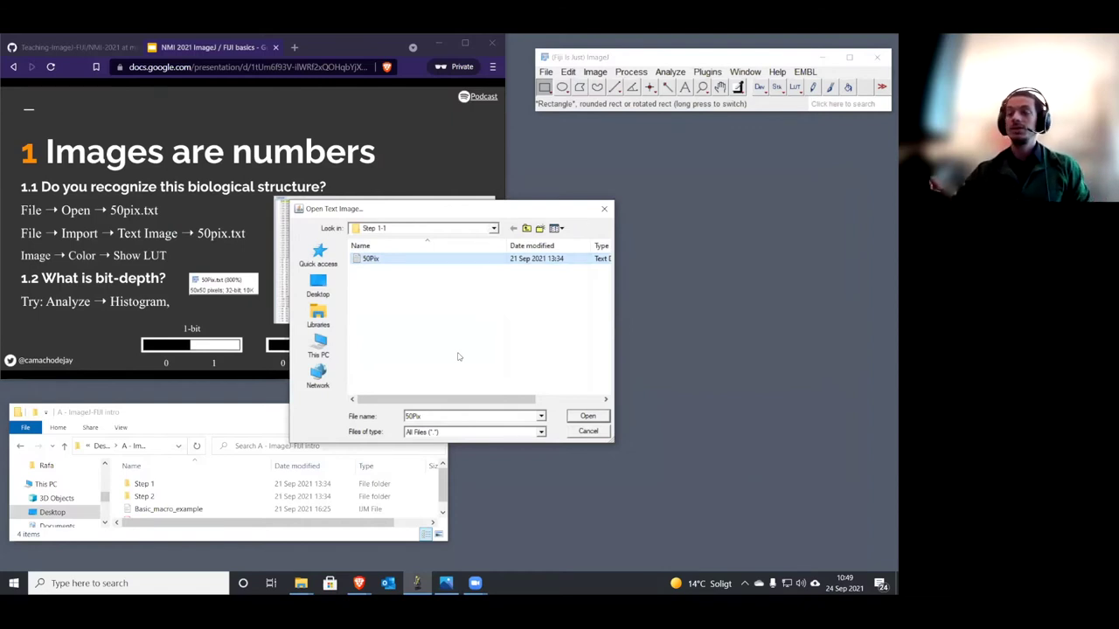
pyautogui.click(587, 416)
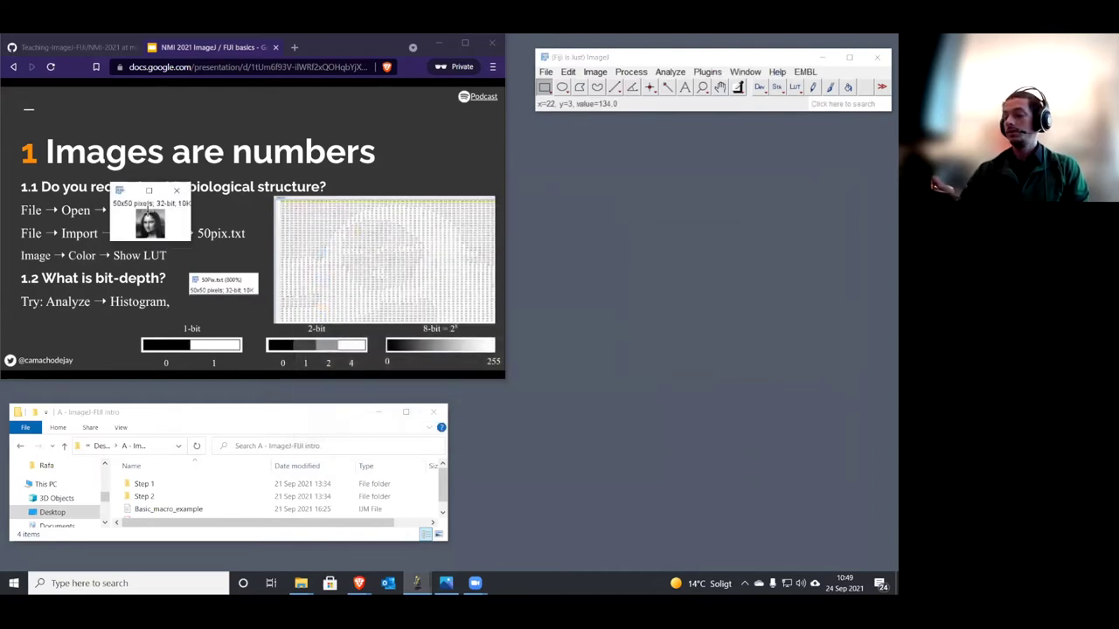
# Step: Zoom the 50Pix image to 1200% and place its window directly beneath the main ImageJ window
pyautogui.press('+')
pyautogui.press('+')
pyautogui.press('+')
pyautogui.press('+')
pyautogui.press('+')
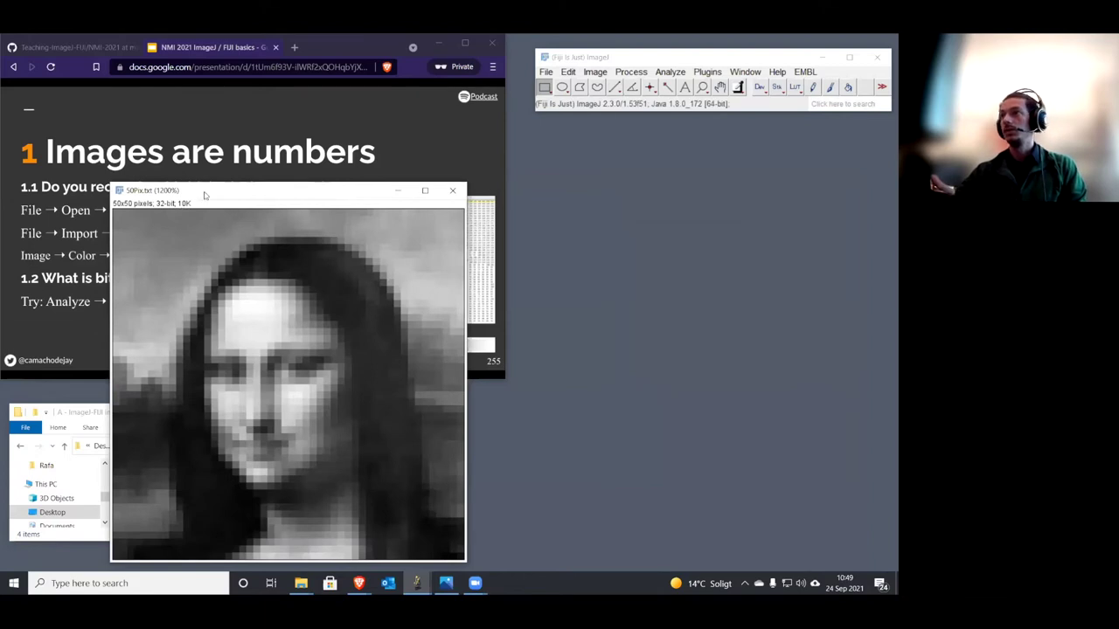
pyautogui.moveTo(204, 195); pyautogui.dragTo(617, 128)
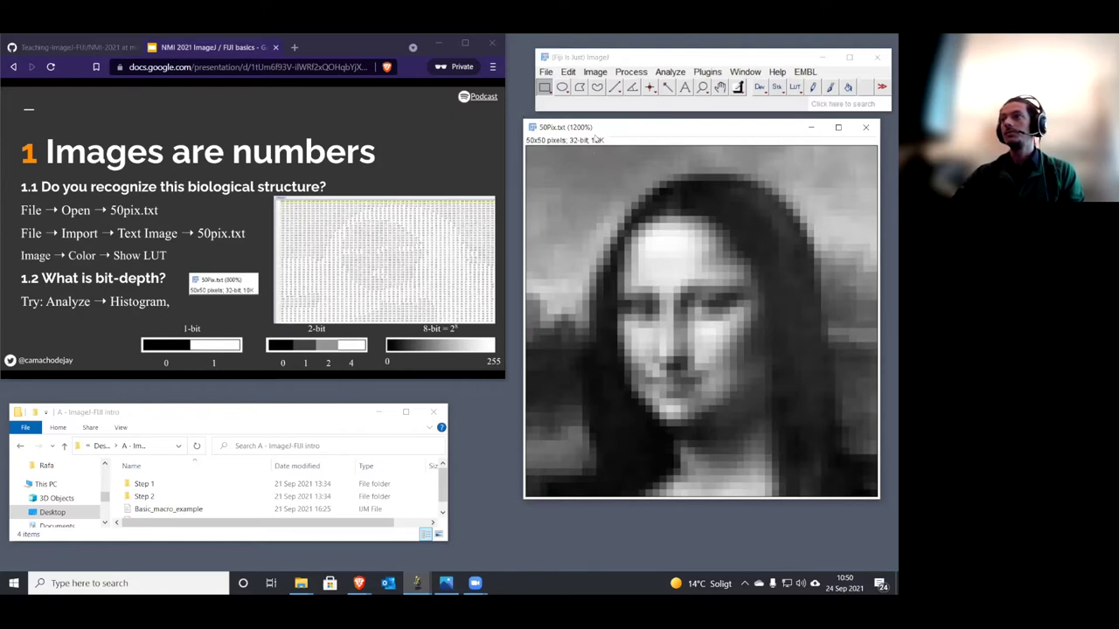
pyautogui.moveTo(601, 130); pyautogui.dragTo(601, 129)
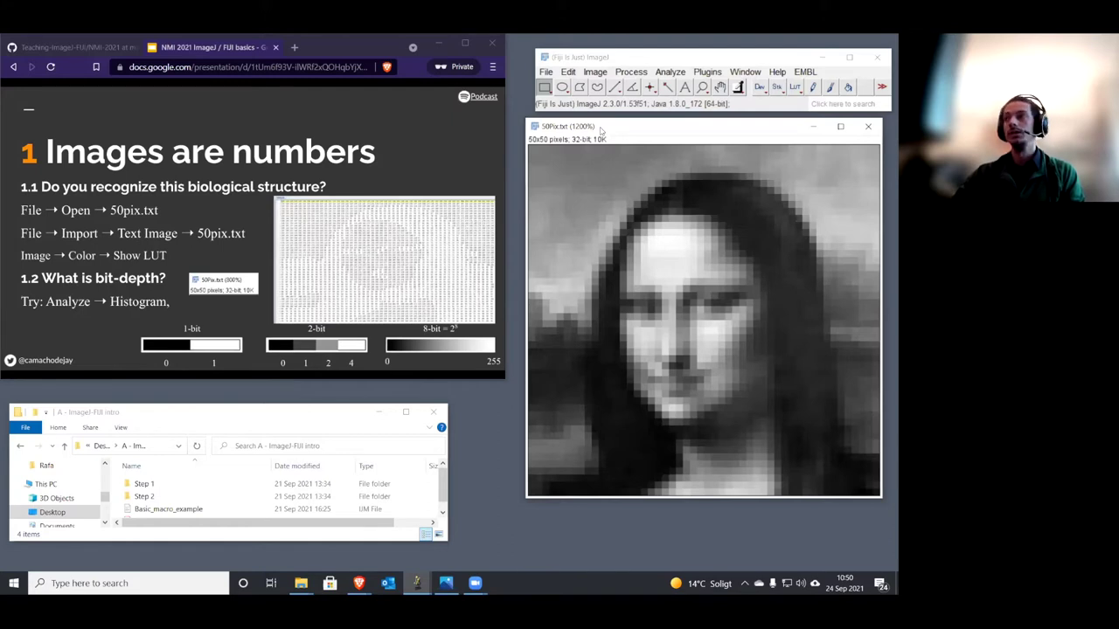
# Step: Show the look-up table of the 50Pix image, examine it beside the image, and close it
pyautogui.click(594, 73)
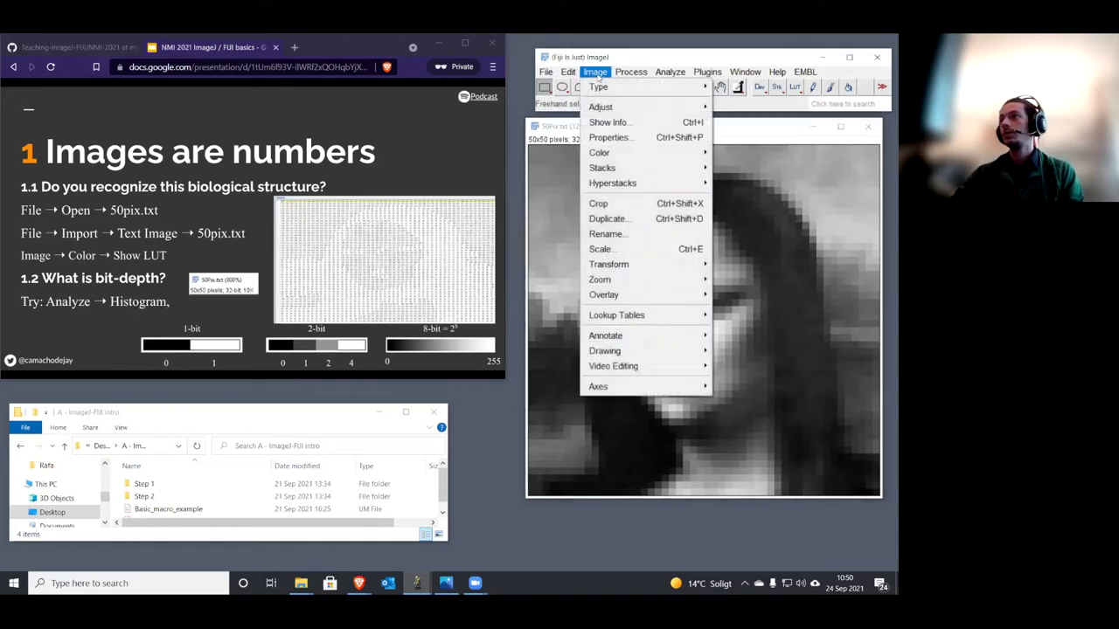
pyautogui.moveTo(601, 155)
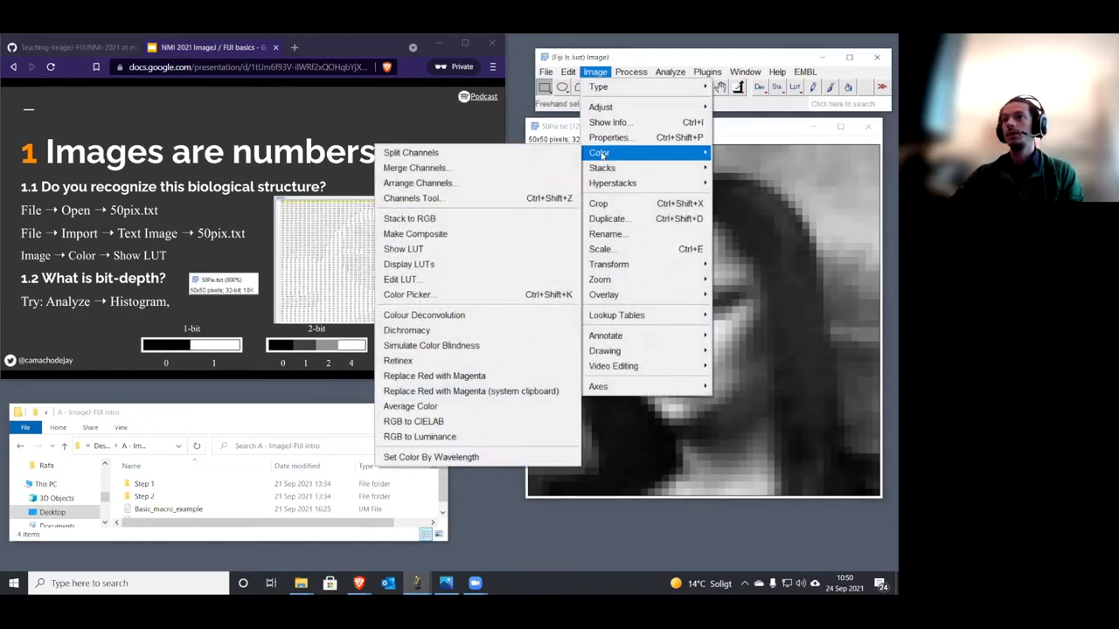
pyautogui.click(472, 250)
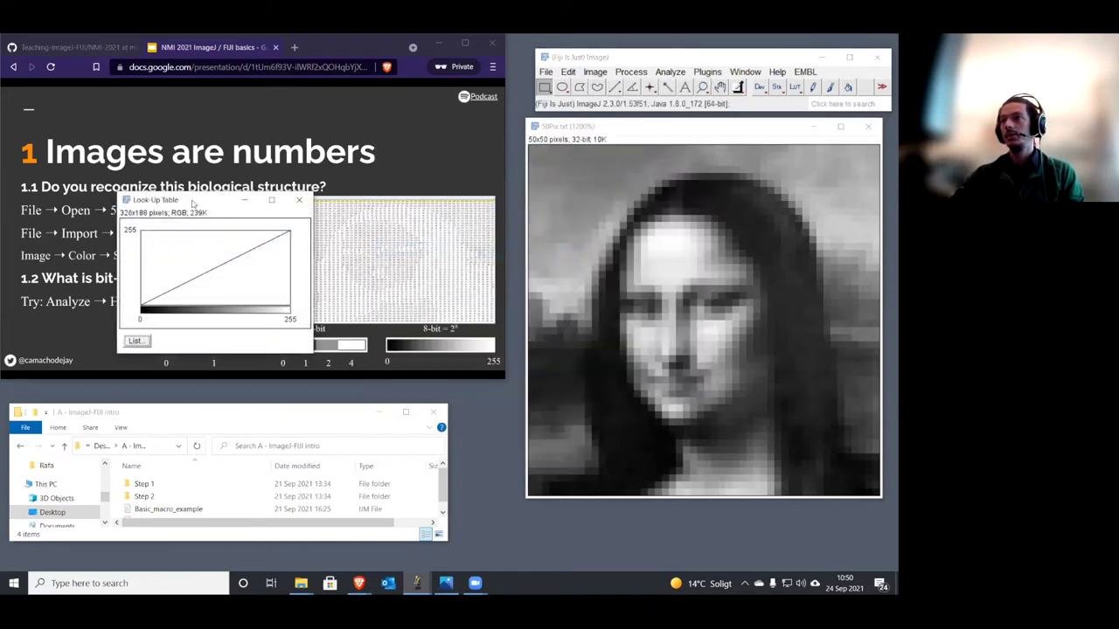
pyautogui.moveTo(192, 204); pyautogui.dragTo(396, 207)
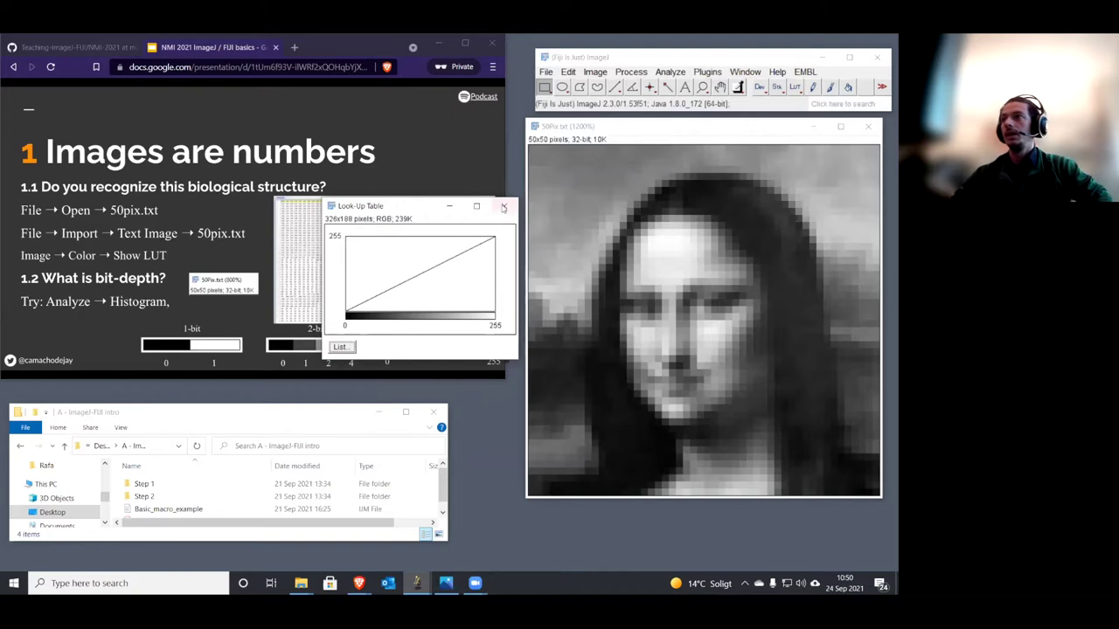
pyautogui.moveTo(424, 221); pyautogui.dragTo(436, 253)
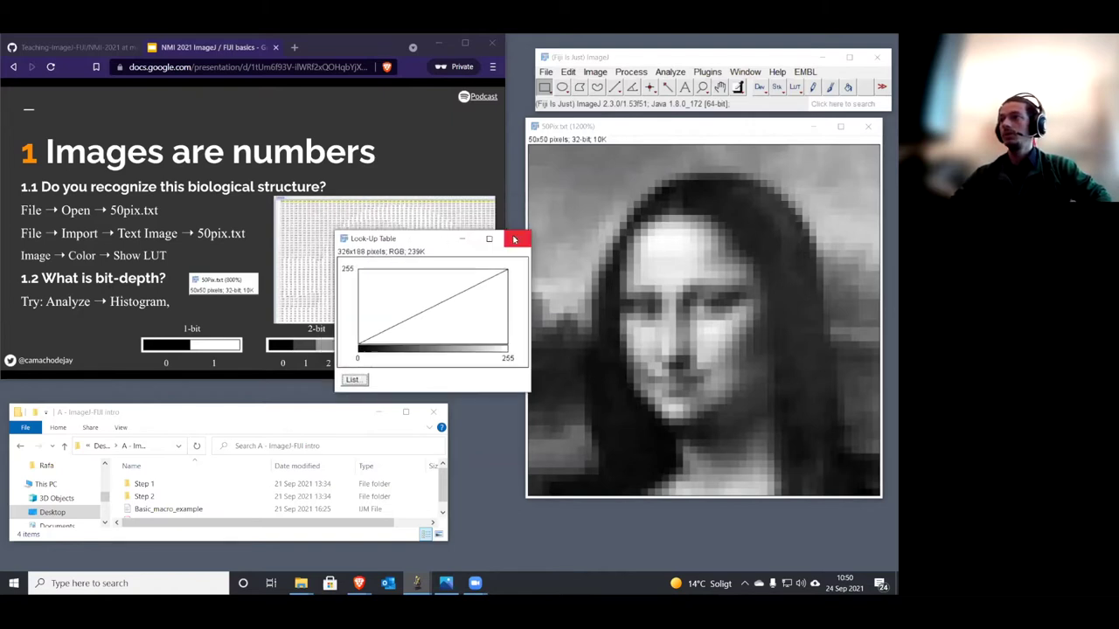
pyautogui.click(517, 238)
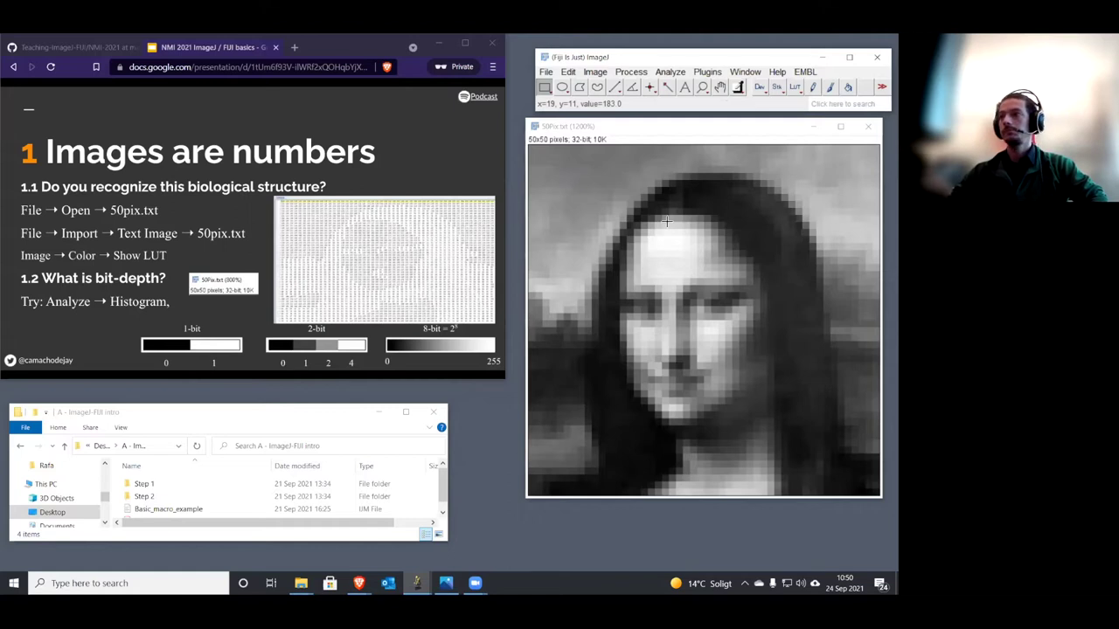
# Step: Generate a histogram of the 50Pix image with 256 bins, using the pixel value range
pyautogui.moveTo(634, 129); pyautogui.dragTo(635, 128)
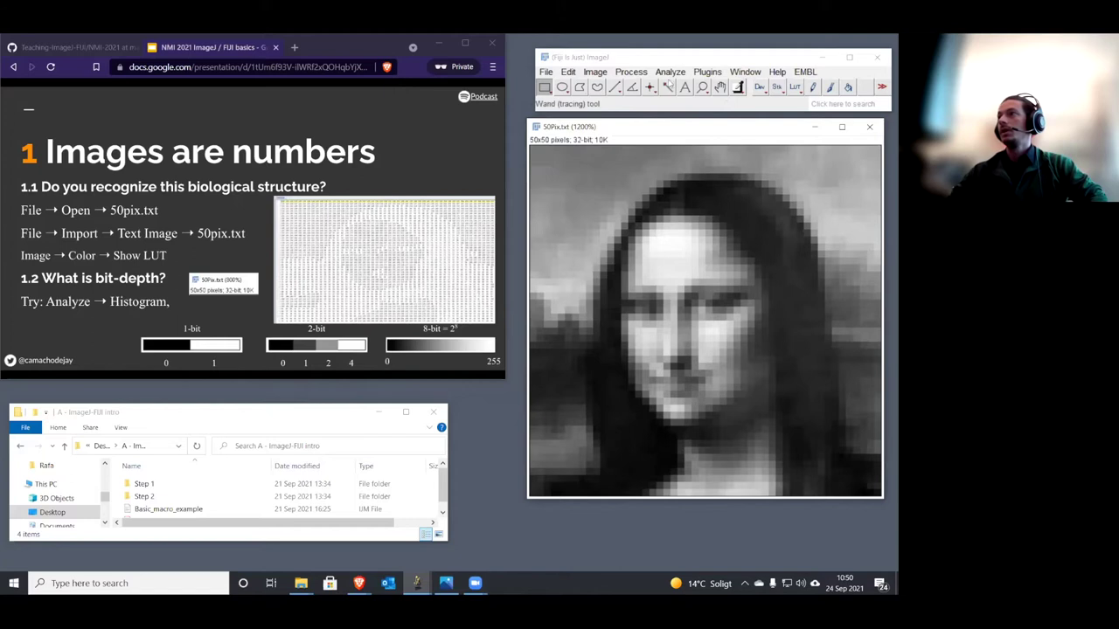
pyautogui.click(671, 72)
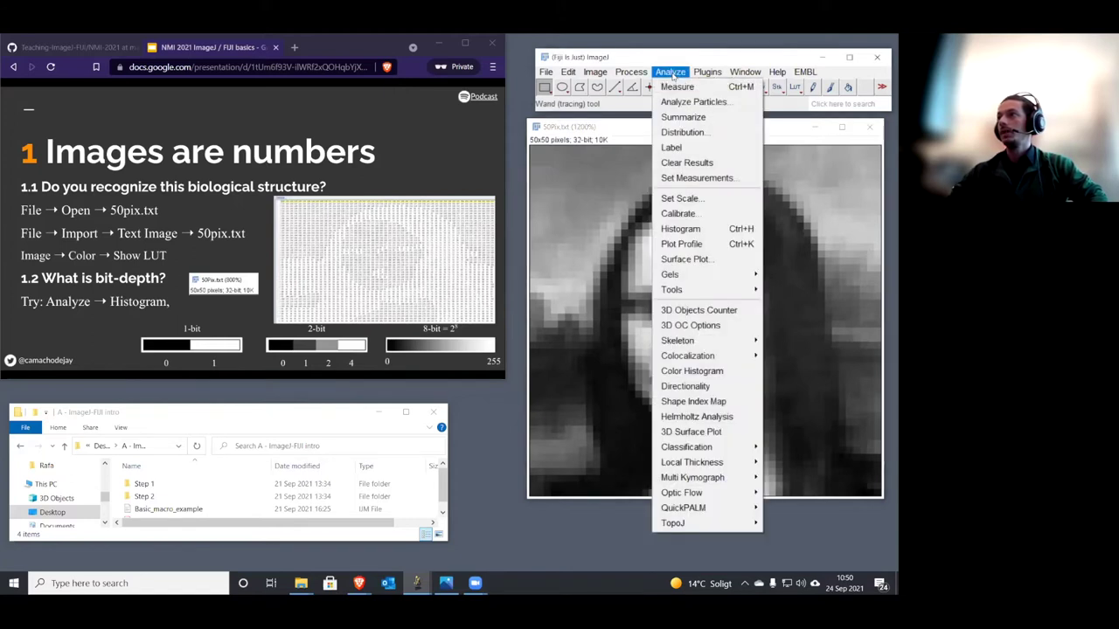
pyautogui.click(680, 229)
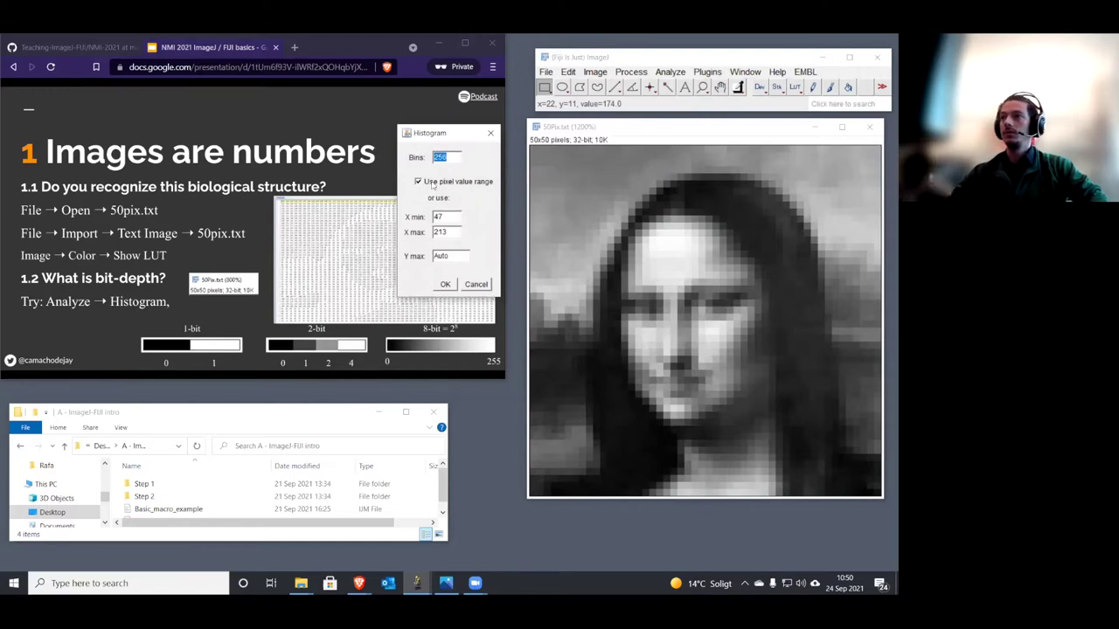
pyautogui.click(444, 286)
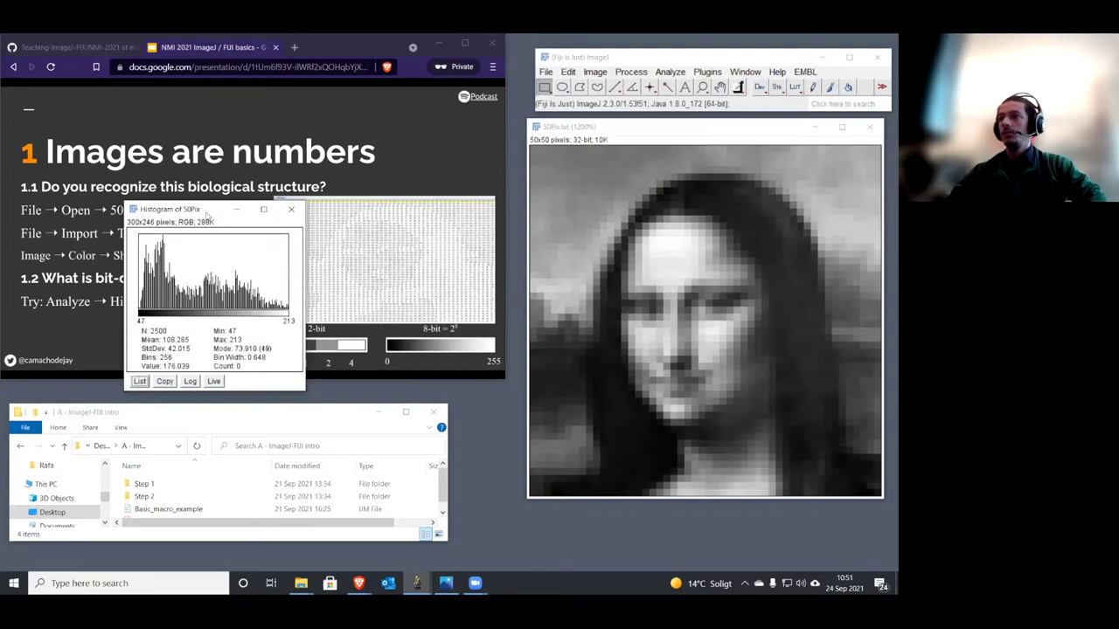
# Step: Reposition the histogram window clear of the 50Pix image, partly over the file explorer, and make the image window active
pyautogui.moveTo(207, 216); pyautogui.dragTo(422, 203)
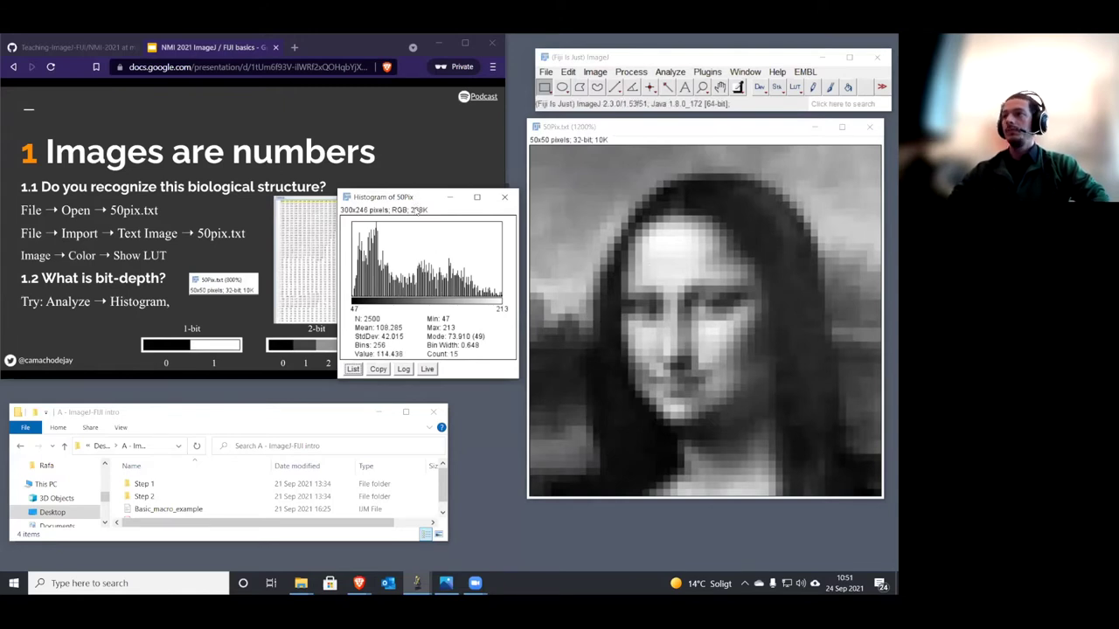
pyautogui.moveTo(416, 200); pyautogui.dragTo(416, 209)
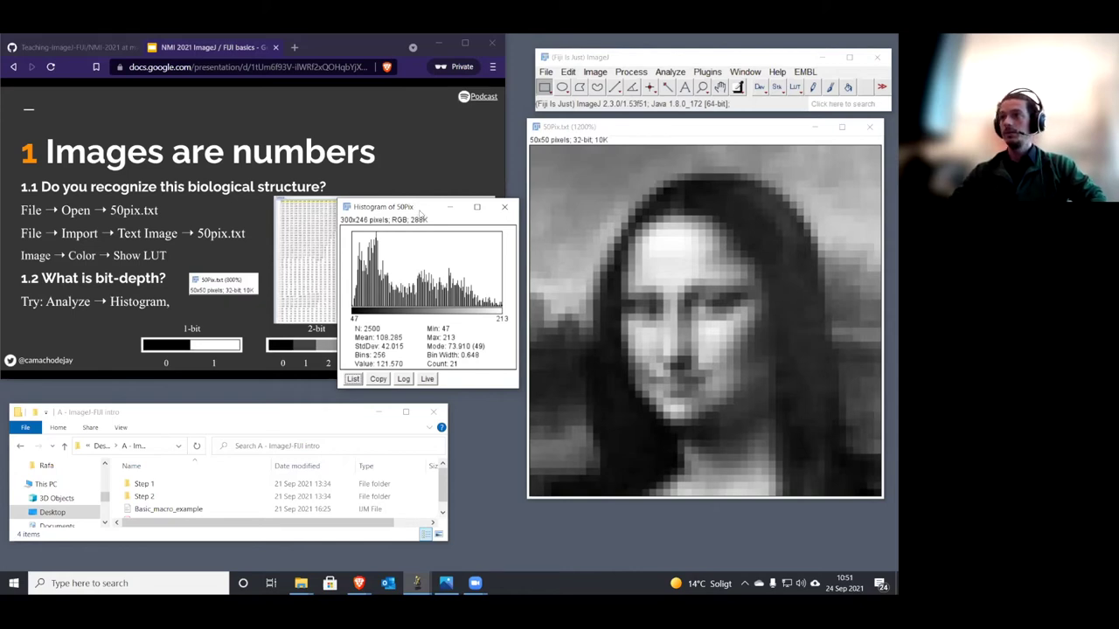
pyautogui.moveTo(420, 212); pyautogui.dragTo(779, 354)
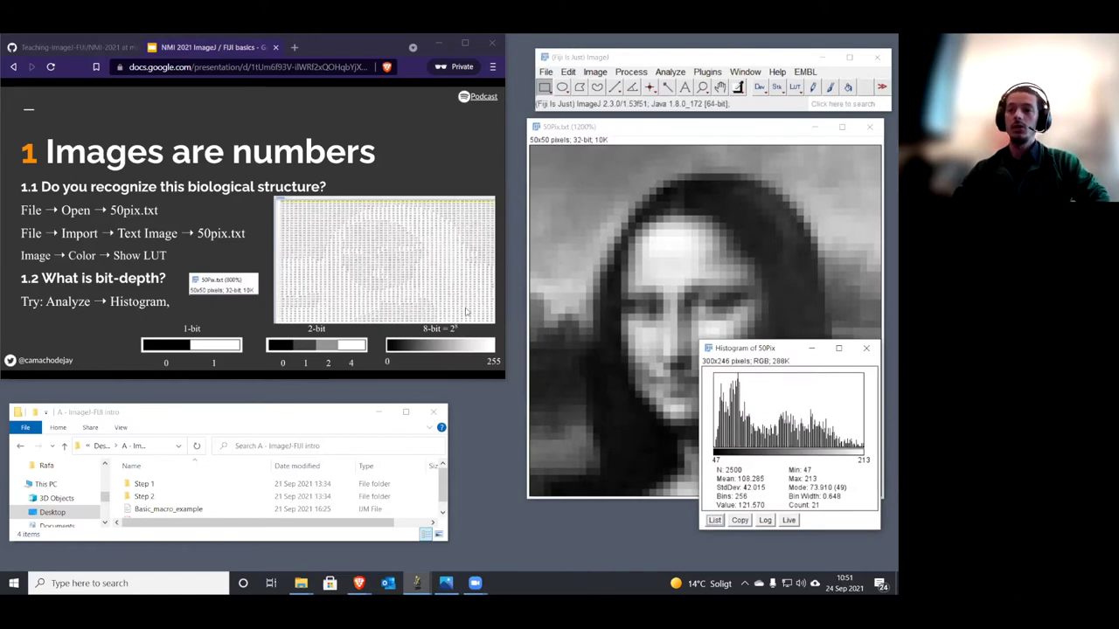
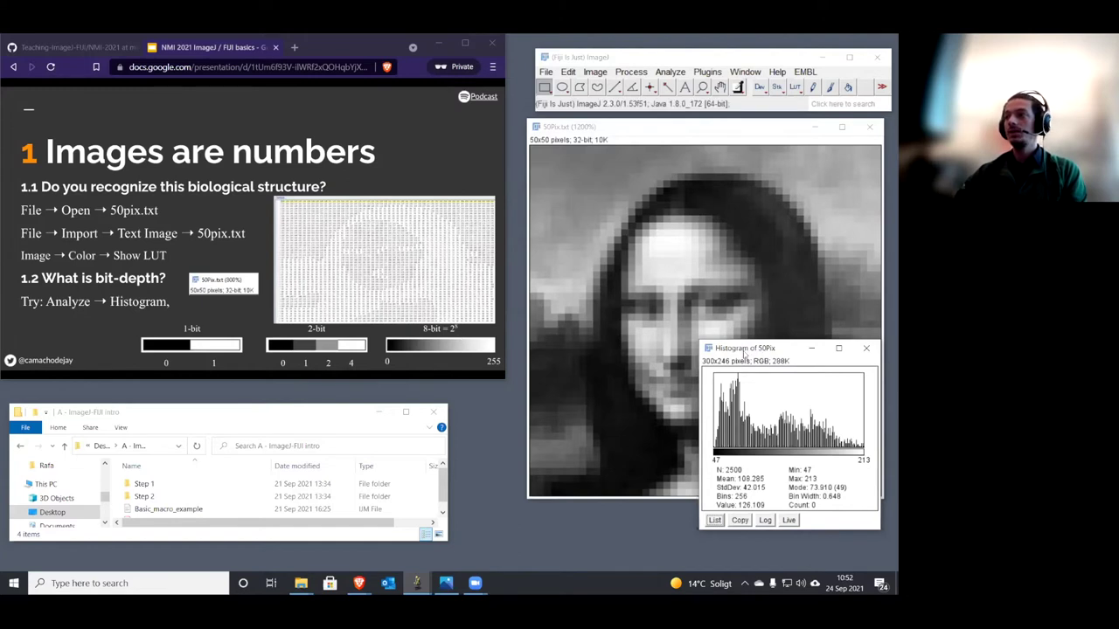
pyautogui.moveTo(746, 353); pyautogui.dragTo(385, 366)
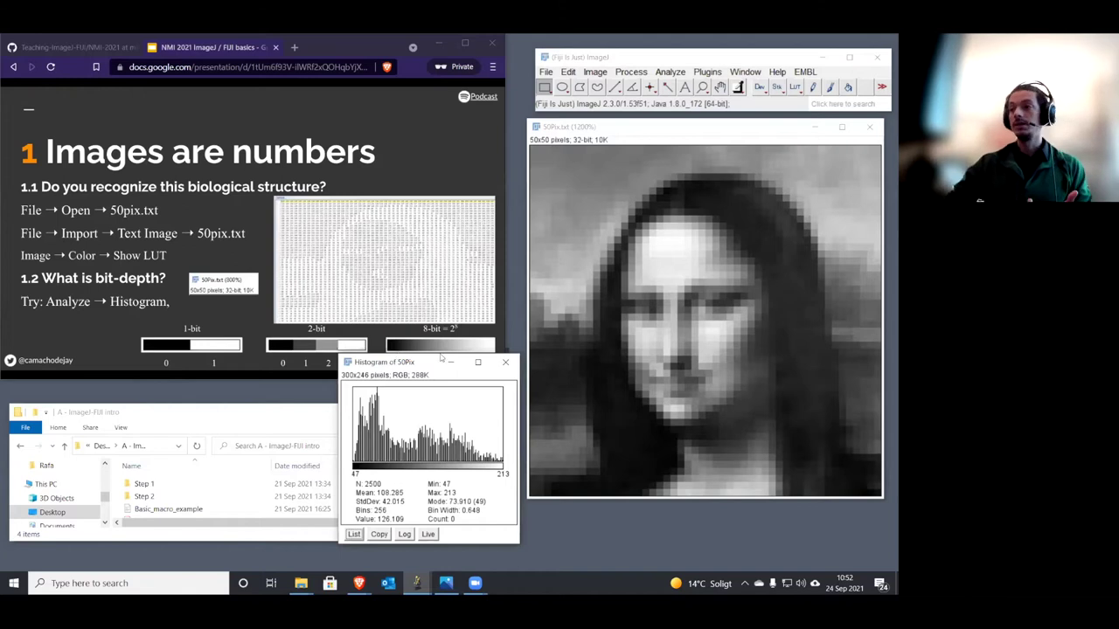
pyautogui.moveTo(397, 368); pyautogui.dragTo(399, 375)
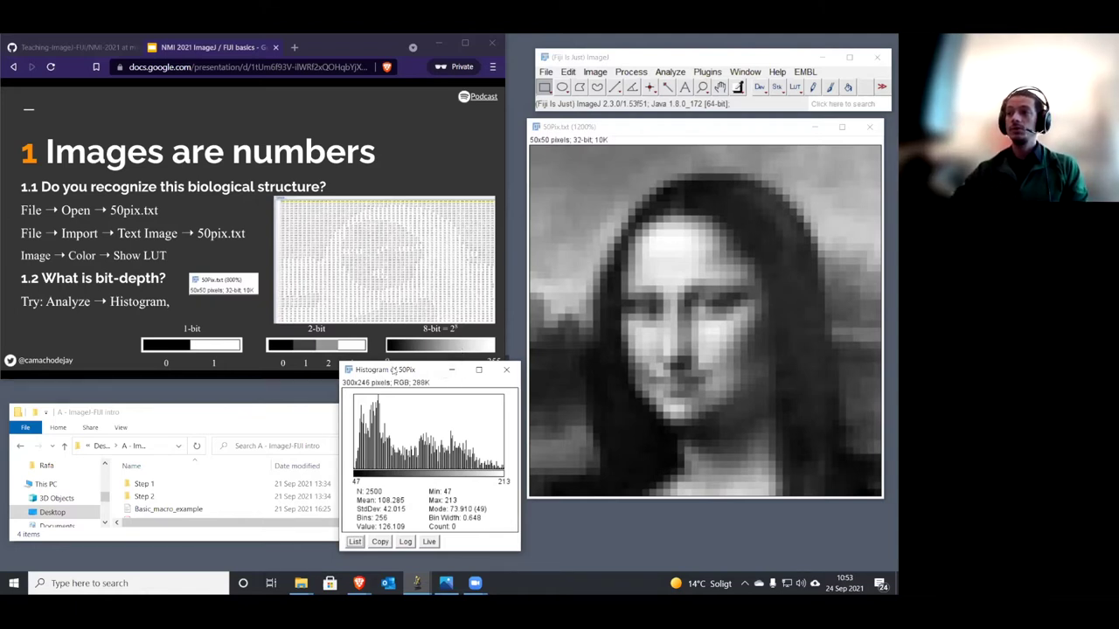
pyautogui.moveTo(393, 371); pyautogui.dragTo(384, 373)
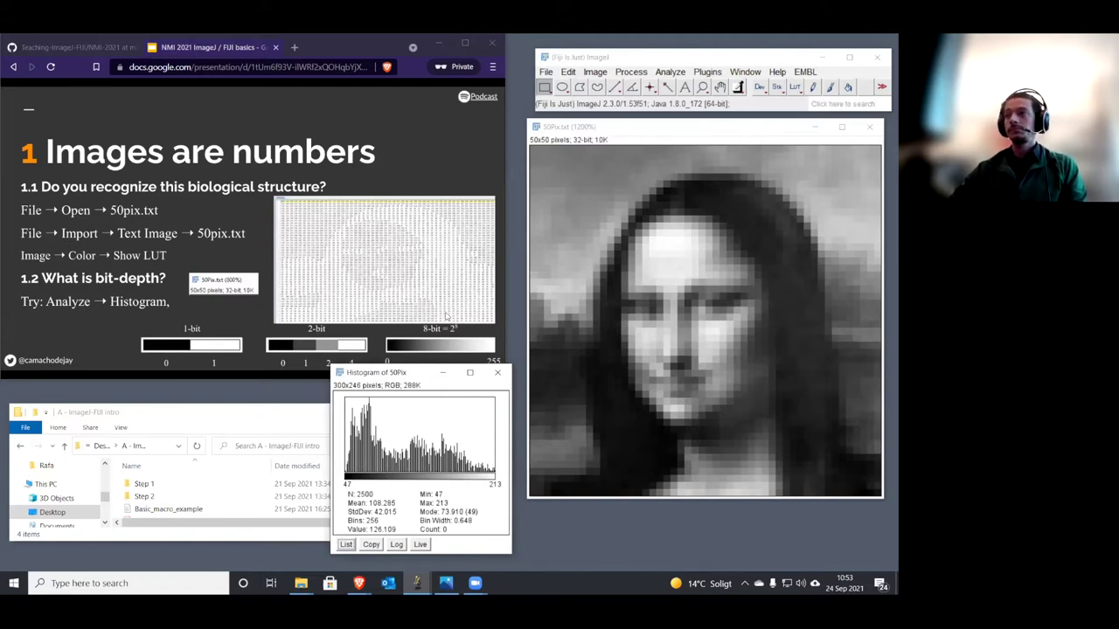
pyautogui.click(601, 131)
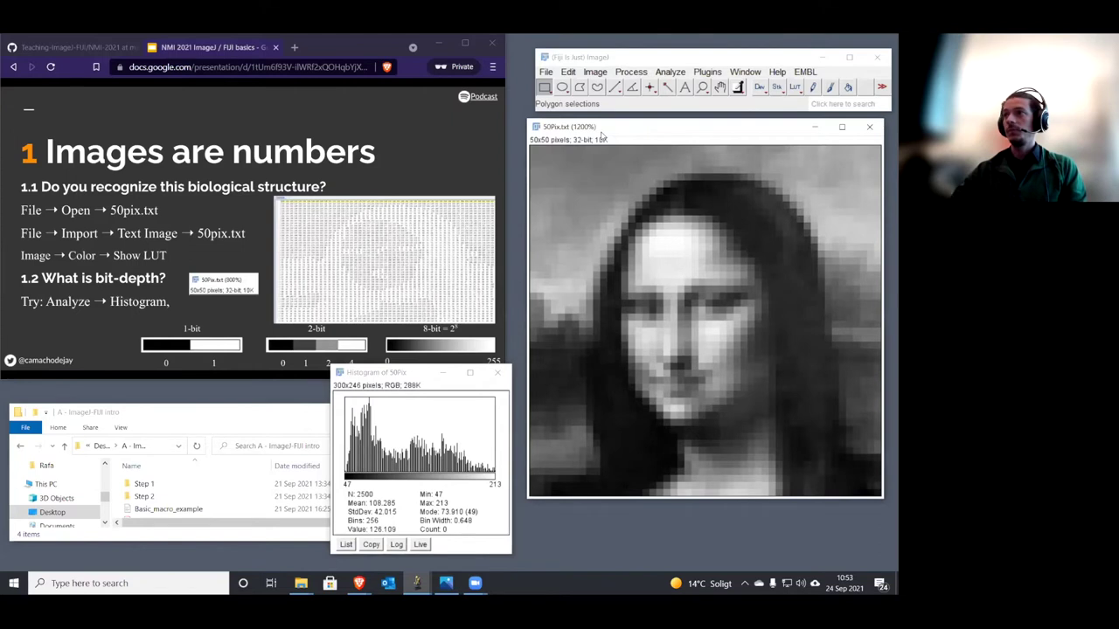
pyautogui.moveTo(602, 134); pyautogui.dragTo(605, 139)
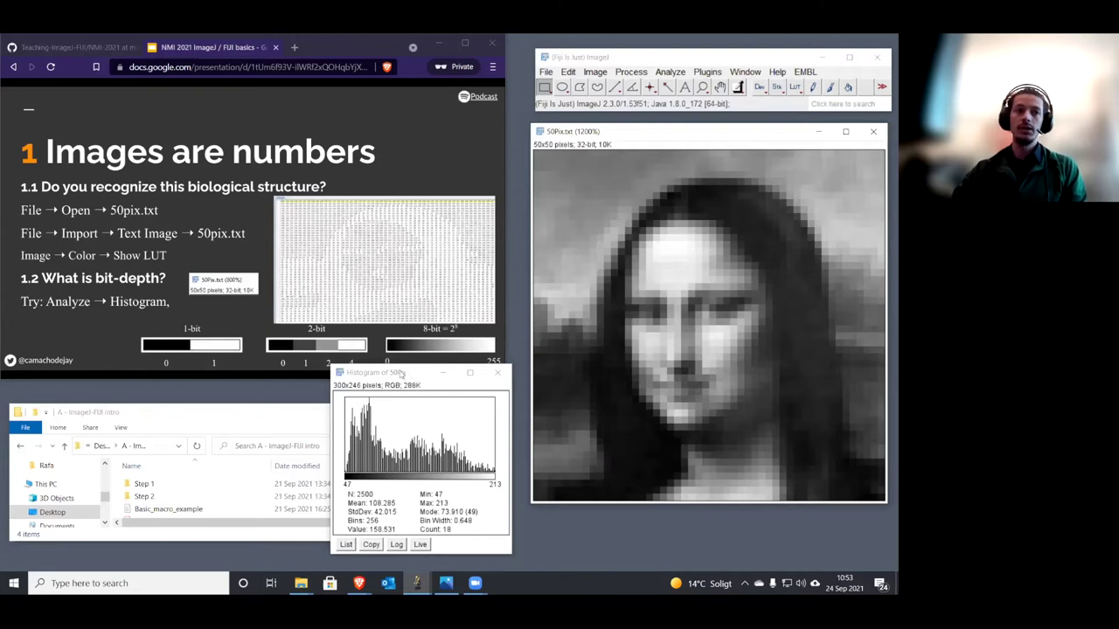
pyautogui.click(386, 373)
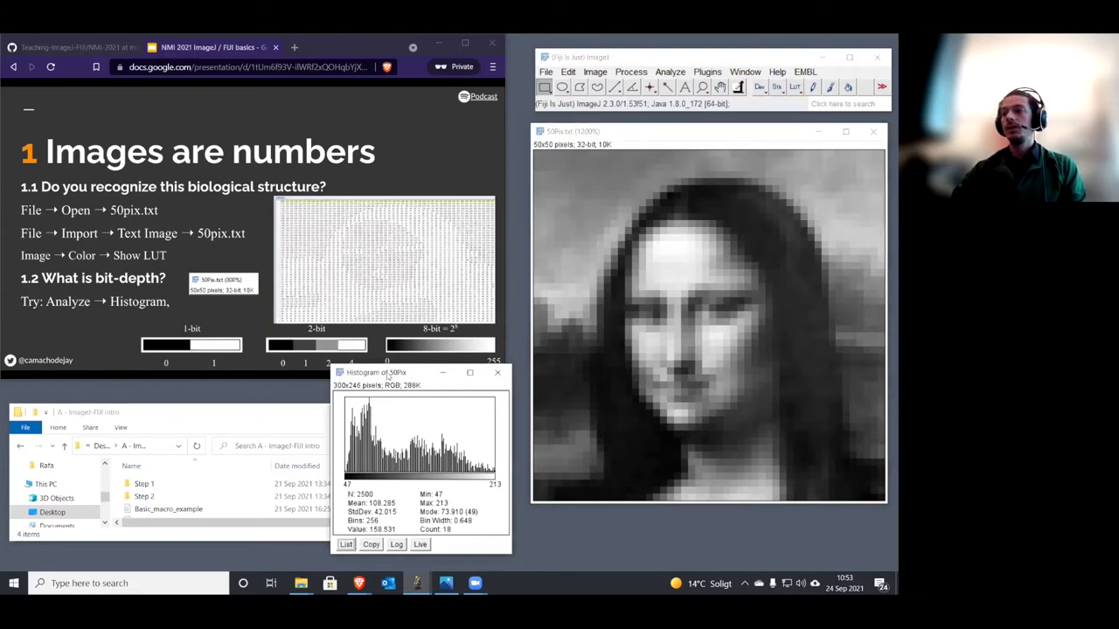
pyautogui.moveTo(387, 374); pyautogui.dragTo(394, 383)
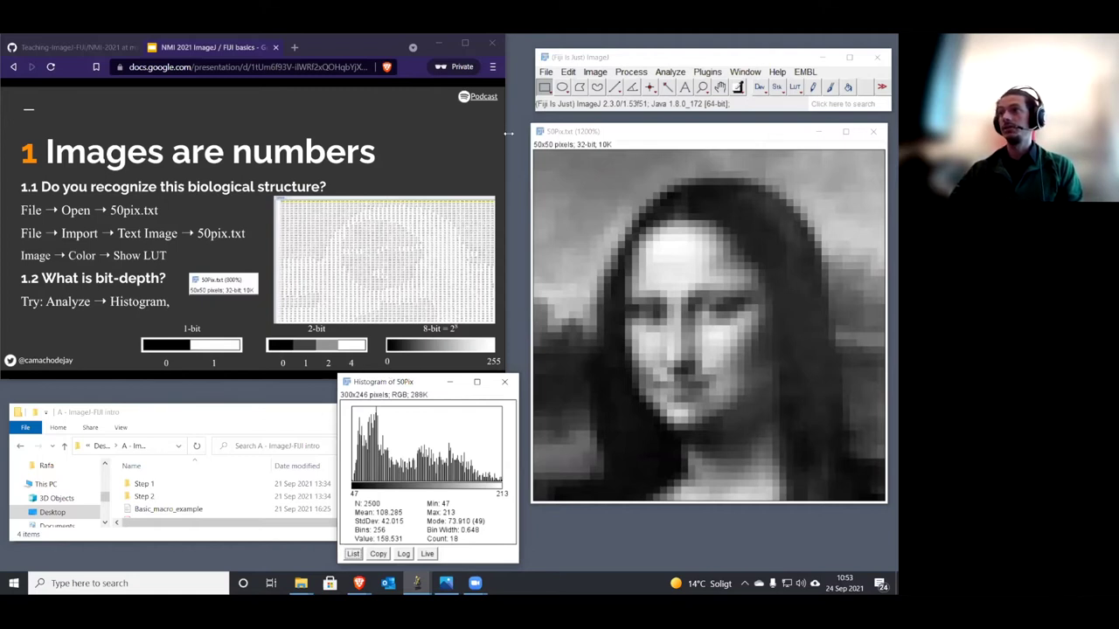
pyautogui.moveTo(569, 132); pyautogui.dragTo(572, 138)
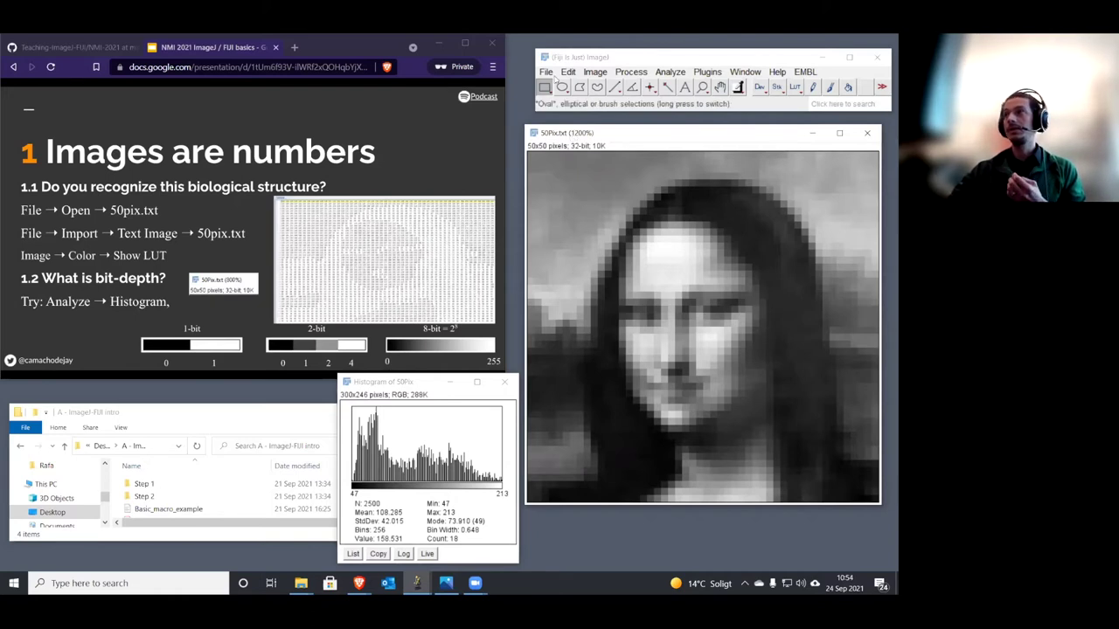
# Step: Advance the slides to section 1.3 and open the Gray image from the Step 1-3 folder
pyautogui.click(548, 74)
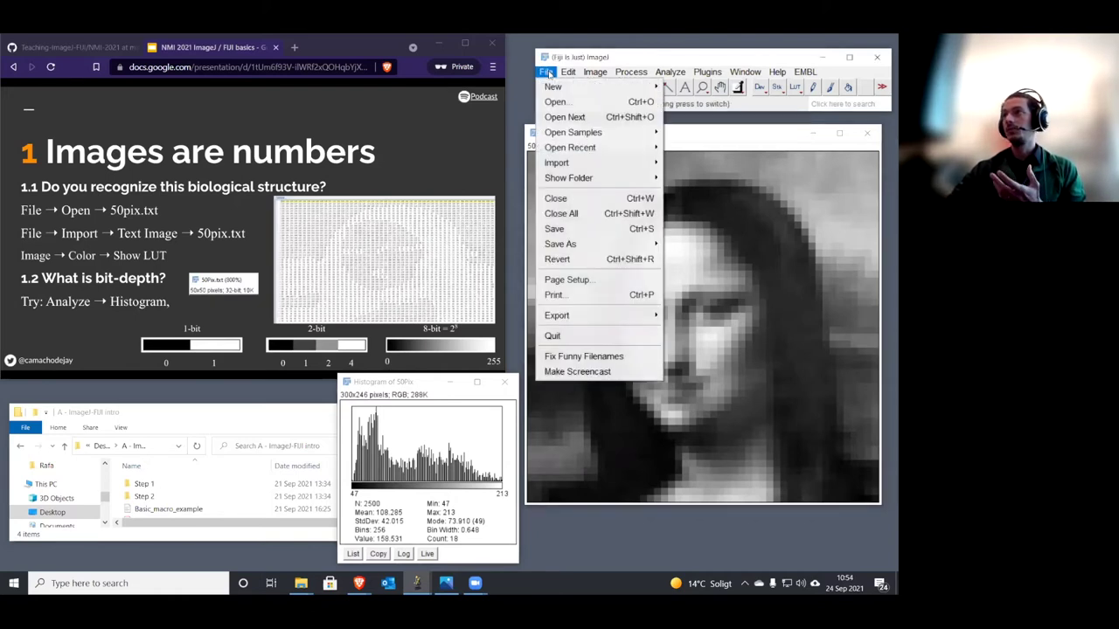
pyautogui.click(317, 154)
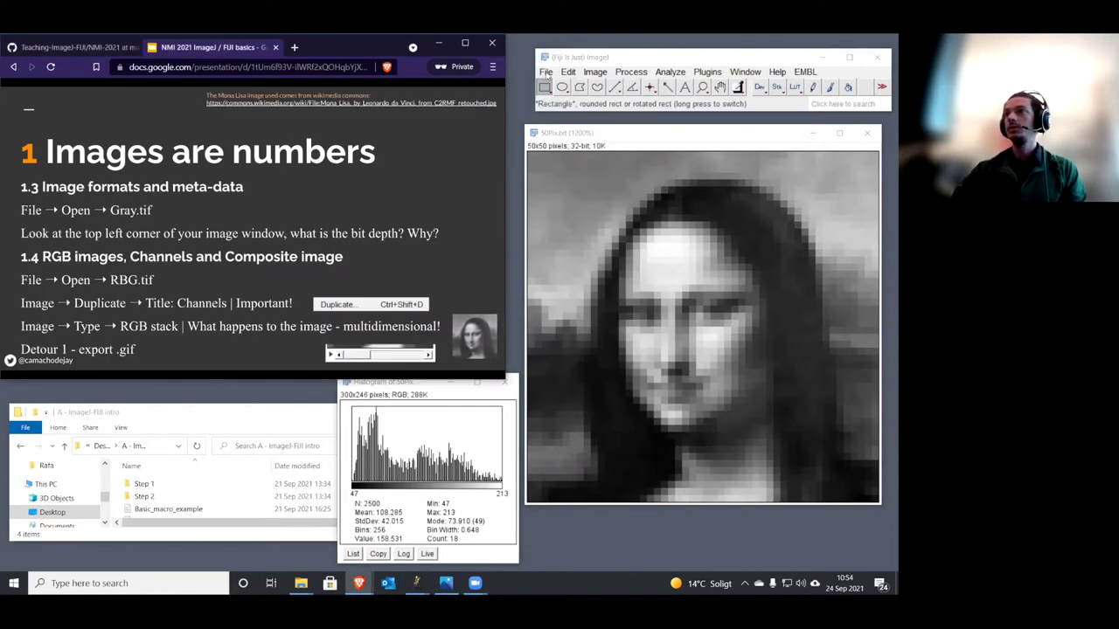
pyautogui.click(545, 72)
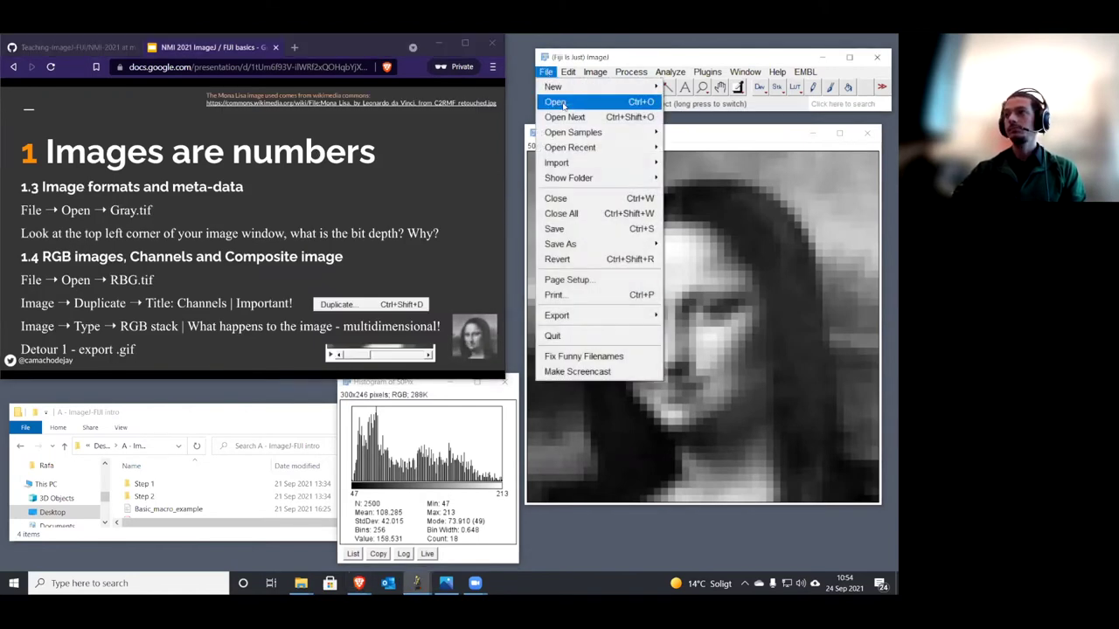
pyautogui.click(563, 105)
pyautogui.moveTo(468, 212); pyautogui.dragTo(479, 198)
pyautogui.click(538, 215)
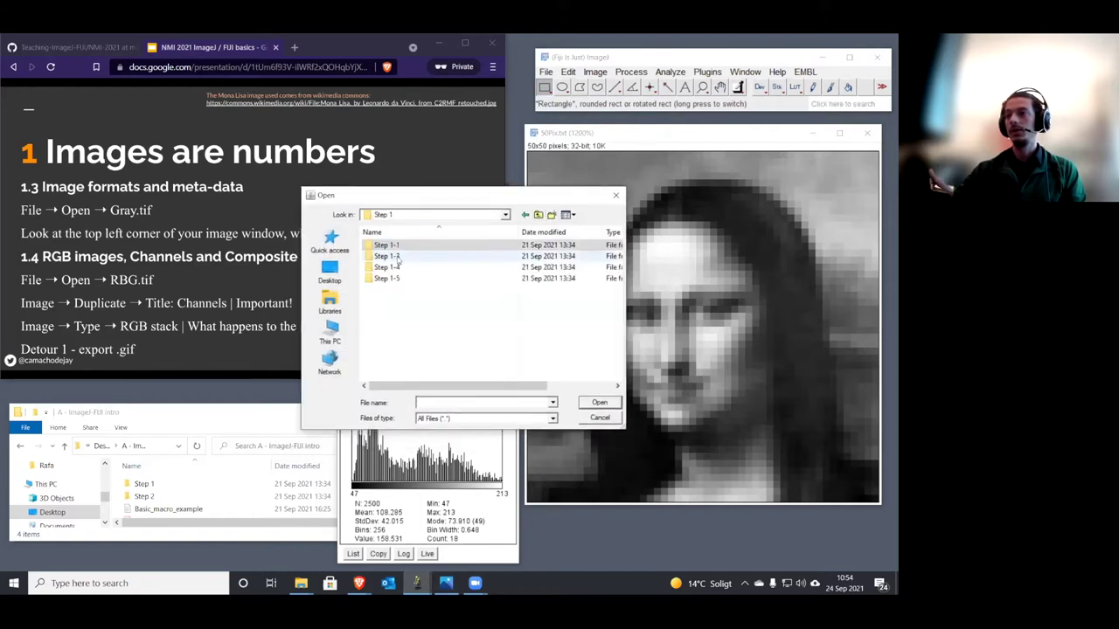
pyautogui.doubleClick(389, 257)
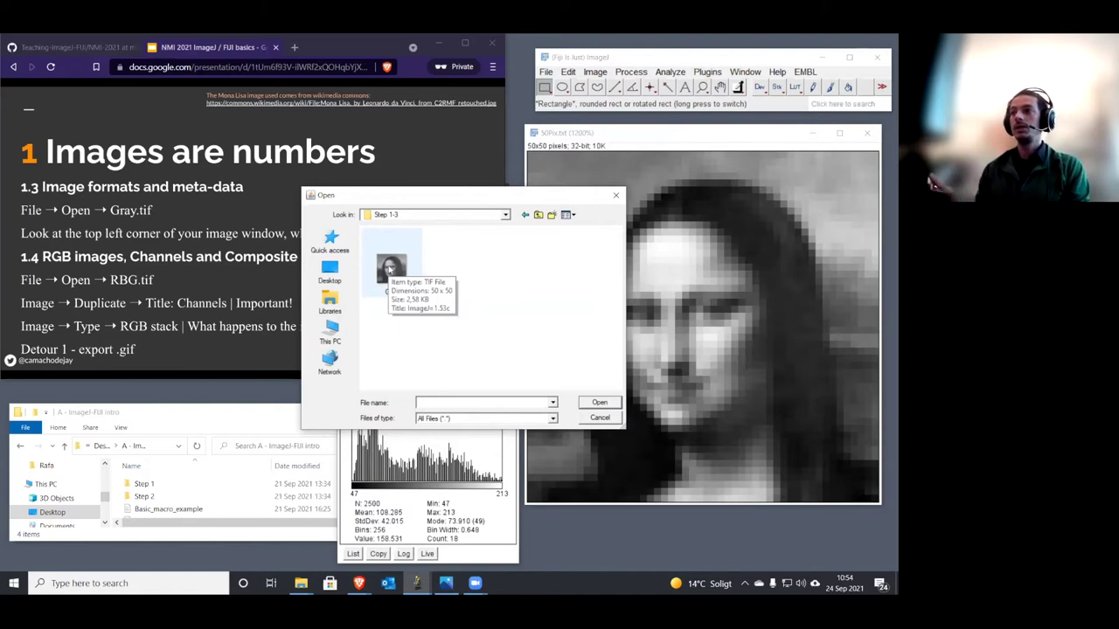
pyautogui.click(390, 270)
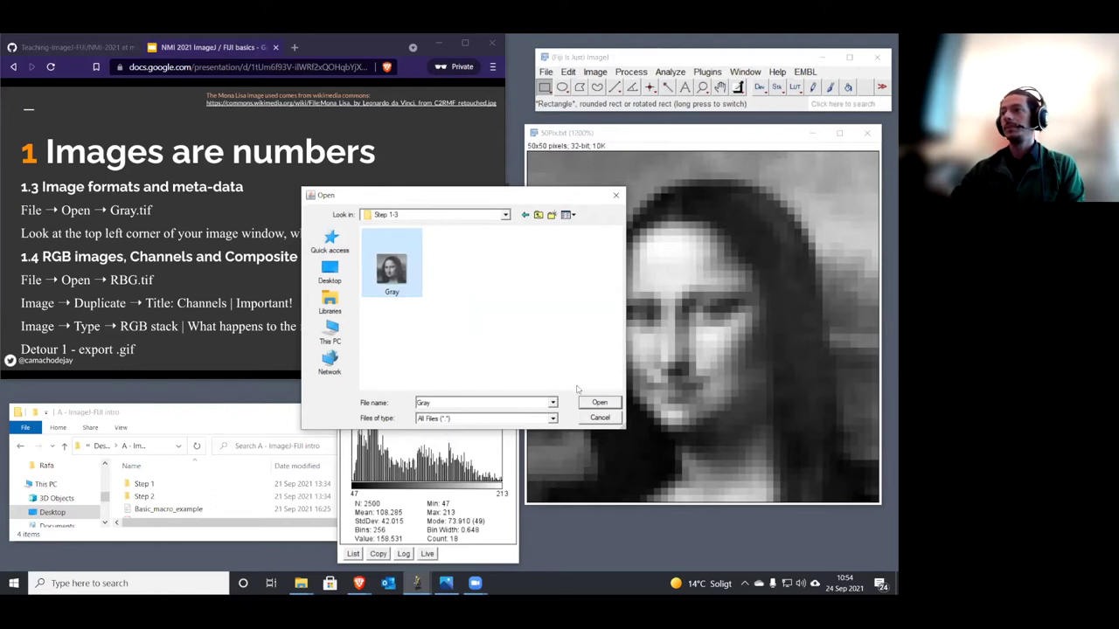
pyautogui.click(600, 402)
# Step: Zoom Gray.tif to 1200% and place its window level with the 50Pix image, overlapping it but leaving its right edge visible
pyautogui.press('+')
pyautogui.press('+')
pyautogui.press('+')
pyautogui.press('+')
pyautogui.press('+')
pyautogui.press('+')
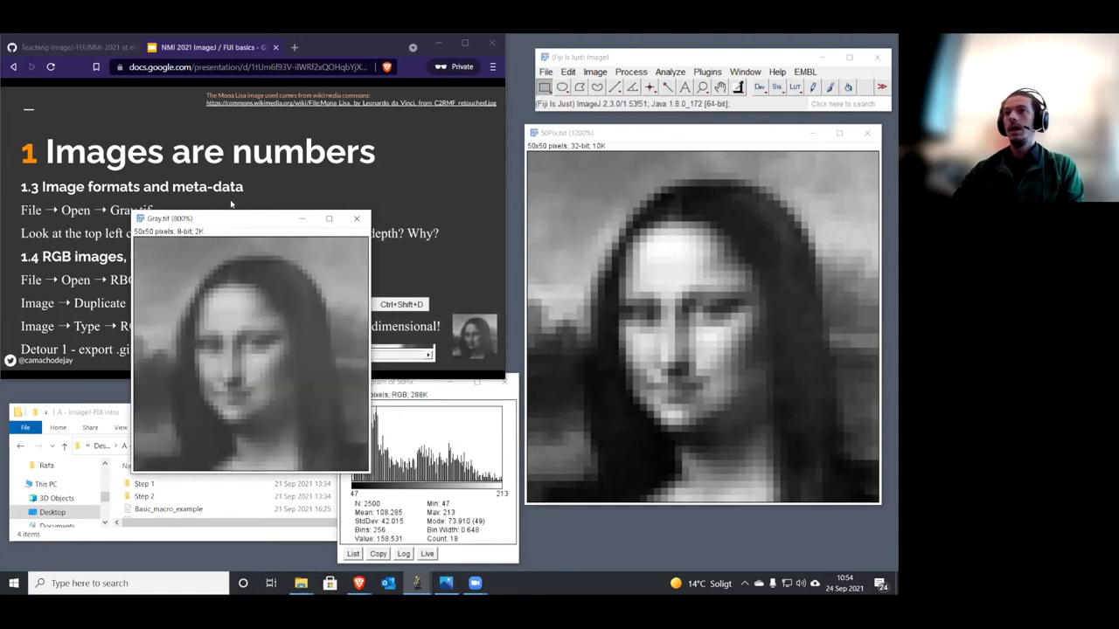
pyautogui.moveTo(236, 220); pyautogui.dragTo(396, 131)
pyautogui.press('+')
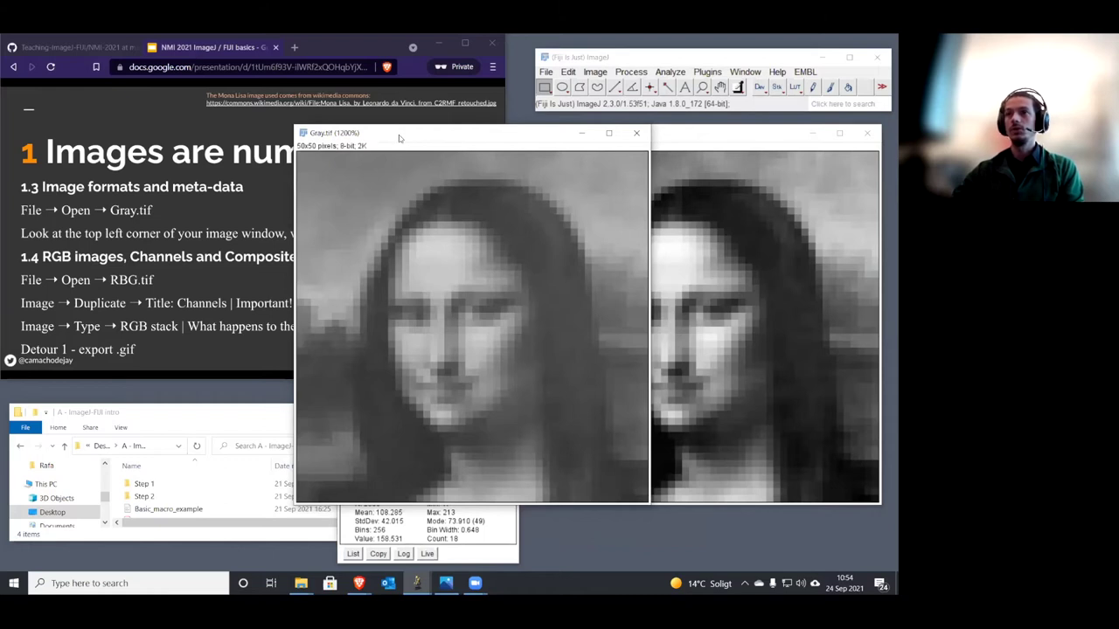
pyautogui.moveTo(399, 137); pyautogui.dragTo(392, 138)
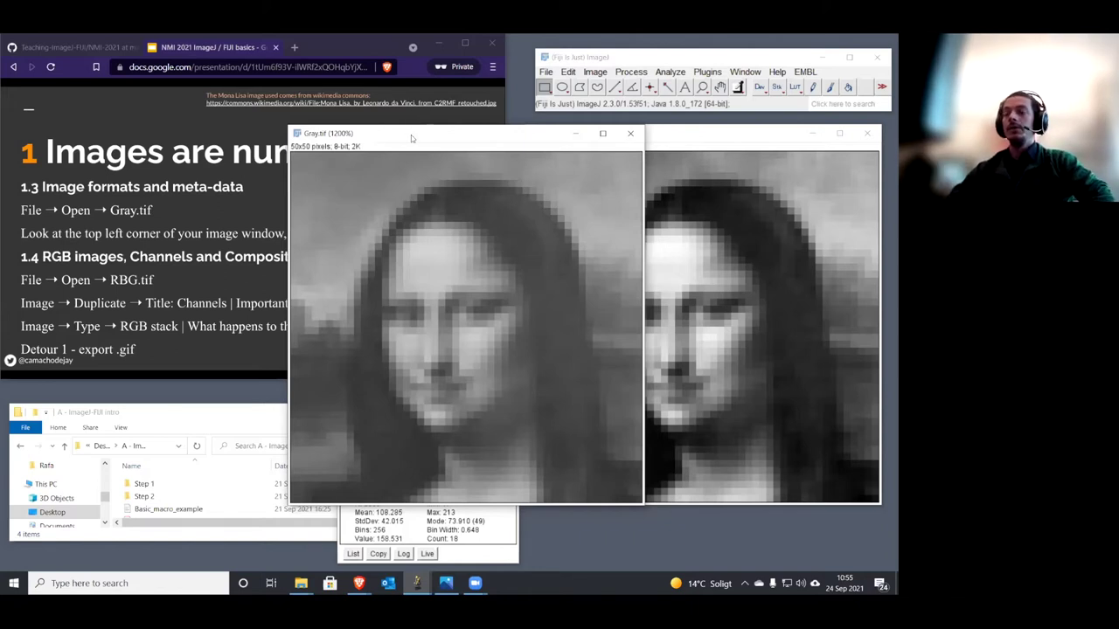
pyautogui.moveTo(411, 135); pyautogui.dragTo(485, 139)
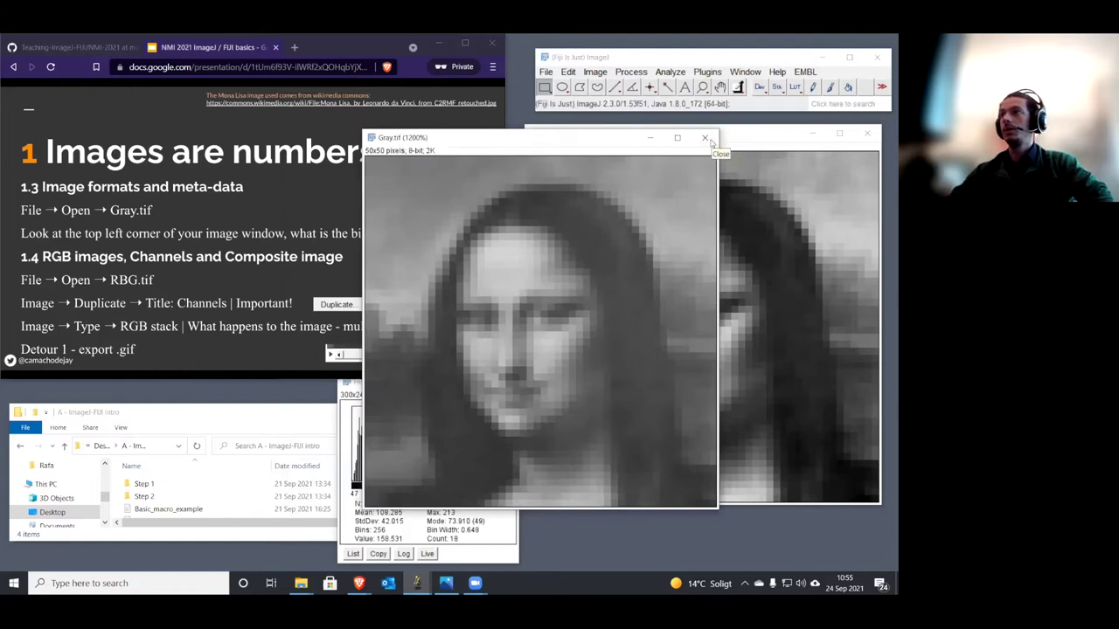
pyautogui.moveTo(566, 141); pyautogui.dragTo(629, 137)
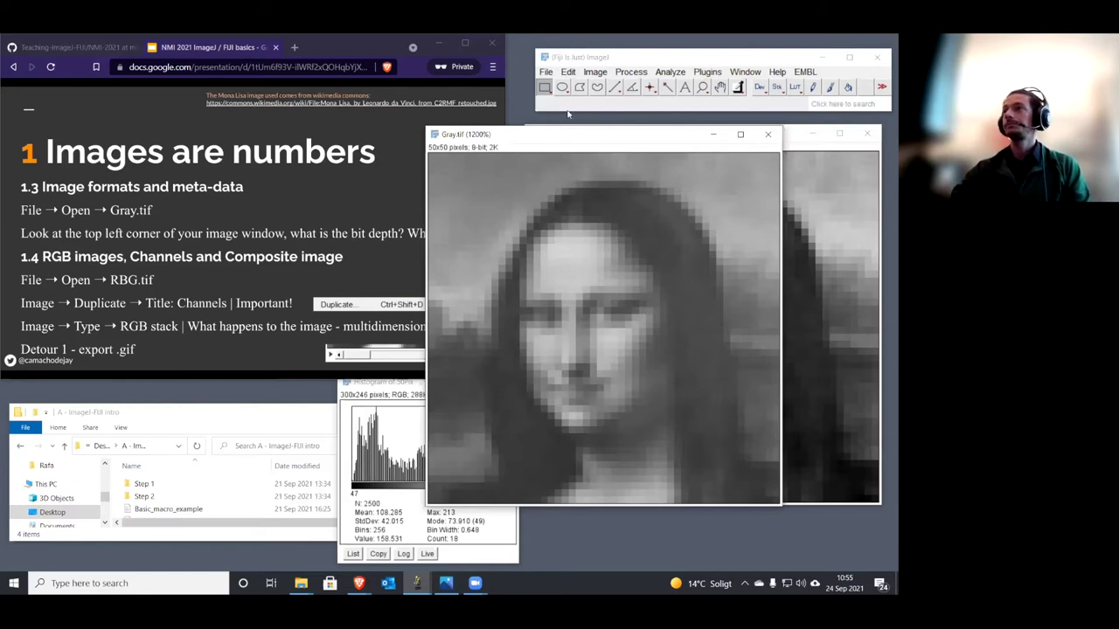
# Step: Open the RGB image from the Step 1-4 folder
pyautogui.click(547, 72)
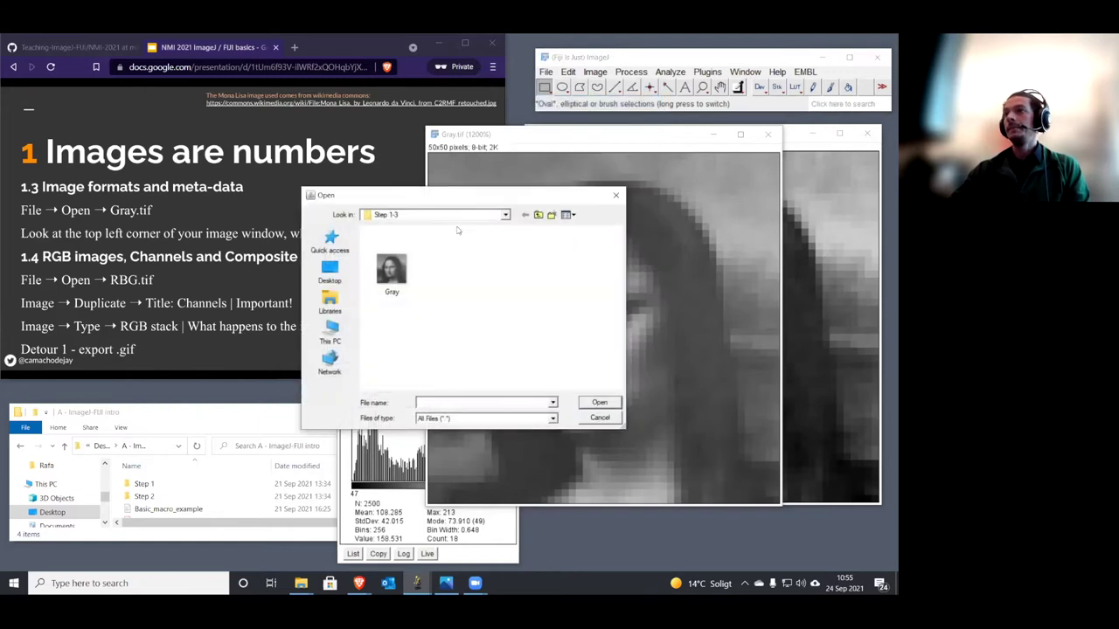
pyautogui.click(536, 215)
pyautogui.doubleClick(387, 267)
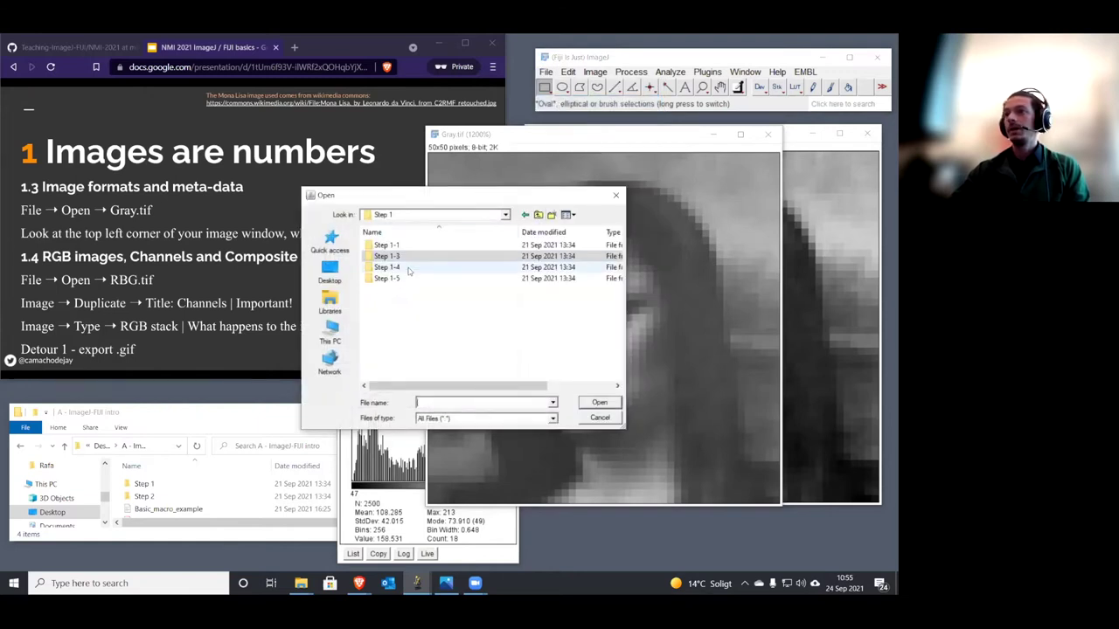
pyautogui.click(389, 270)
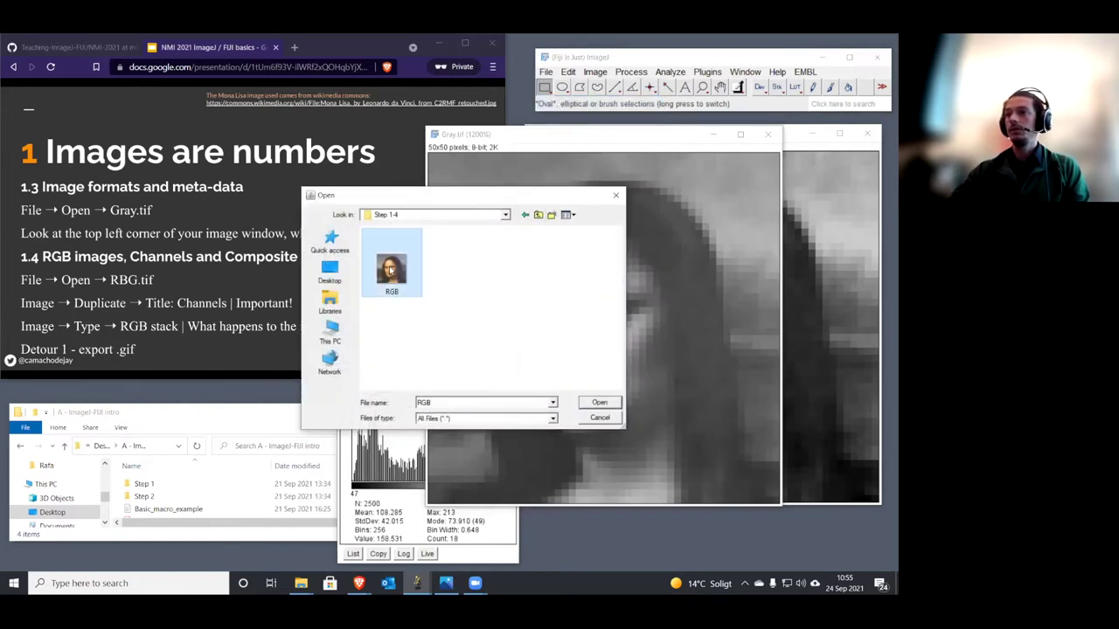
pyautogui.click(596, 403)
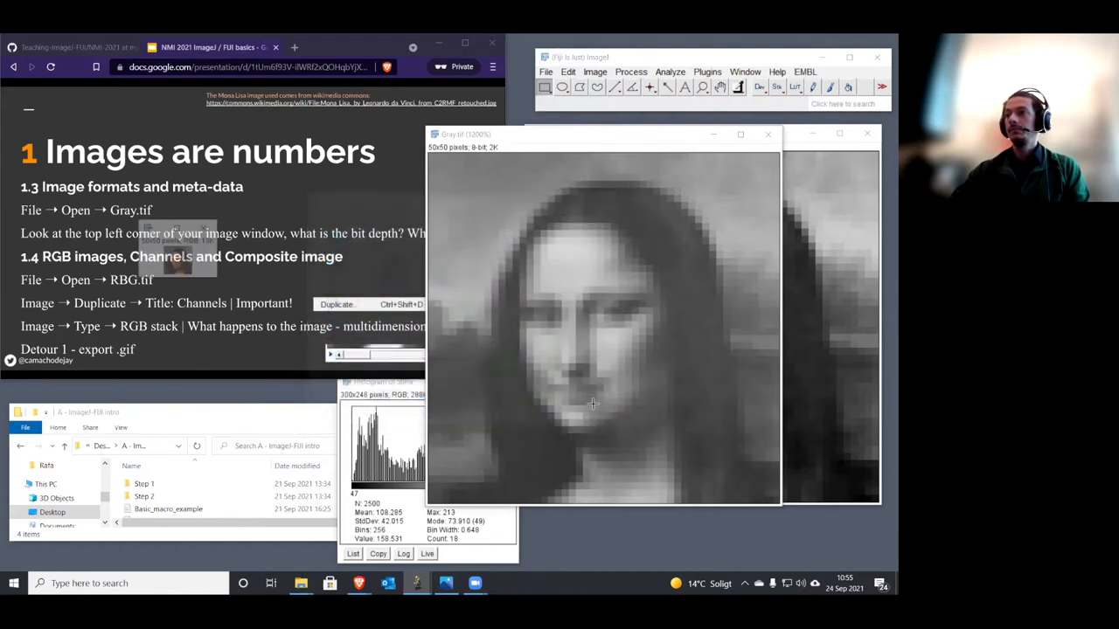
# Step: Zoom RGB.tif to 1200% and line up its window with the two grayscale images, overlapping the Gray.tif window
pyautogui.press('+')
pyautogui.press('+')
pyautogui.press('+')
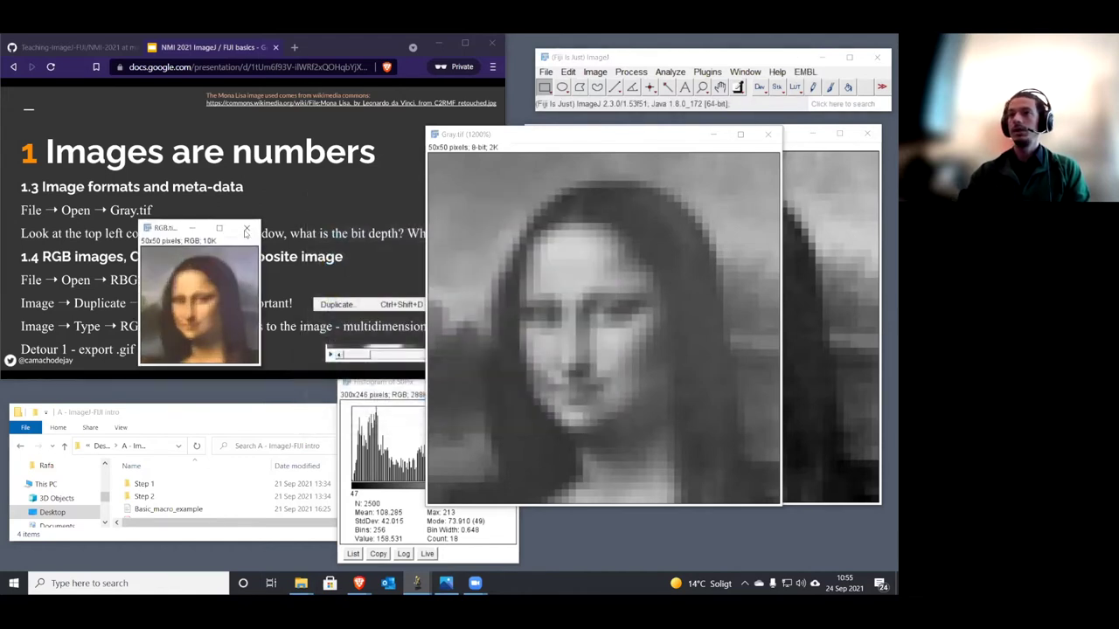
pyautogui.moveTo(160, 229); pyautogui.dragTo(367, 208)
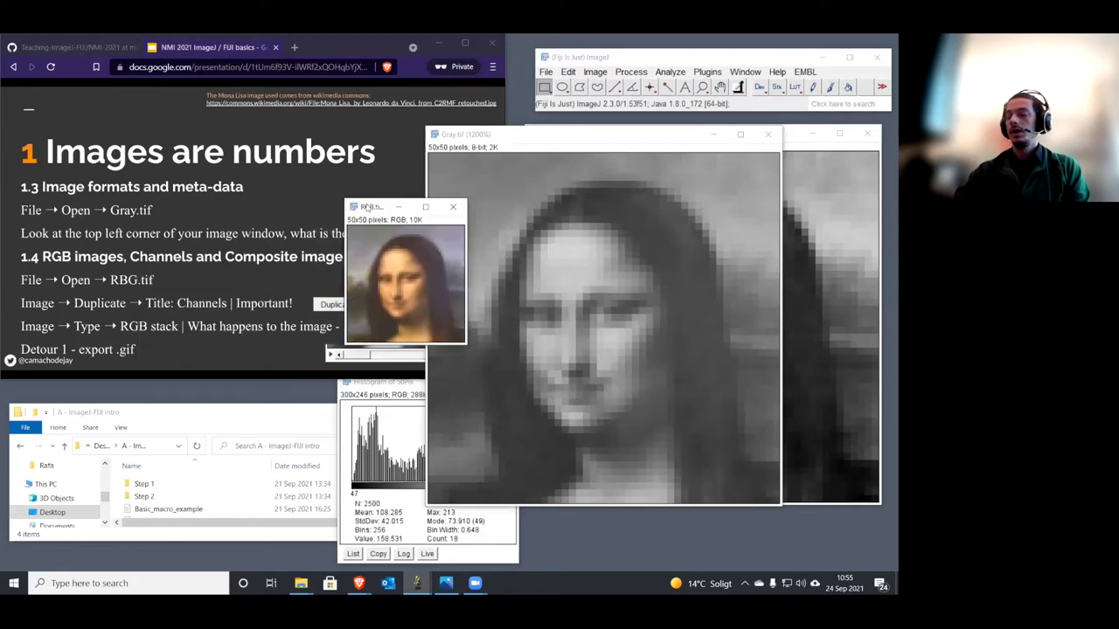
pyautogui.press('+')
pyautogui.press('+')
pyautogui.press('+')
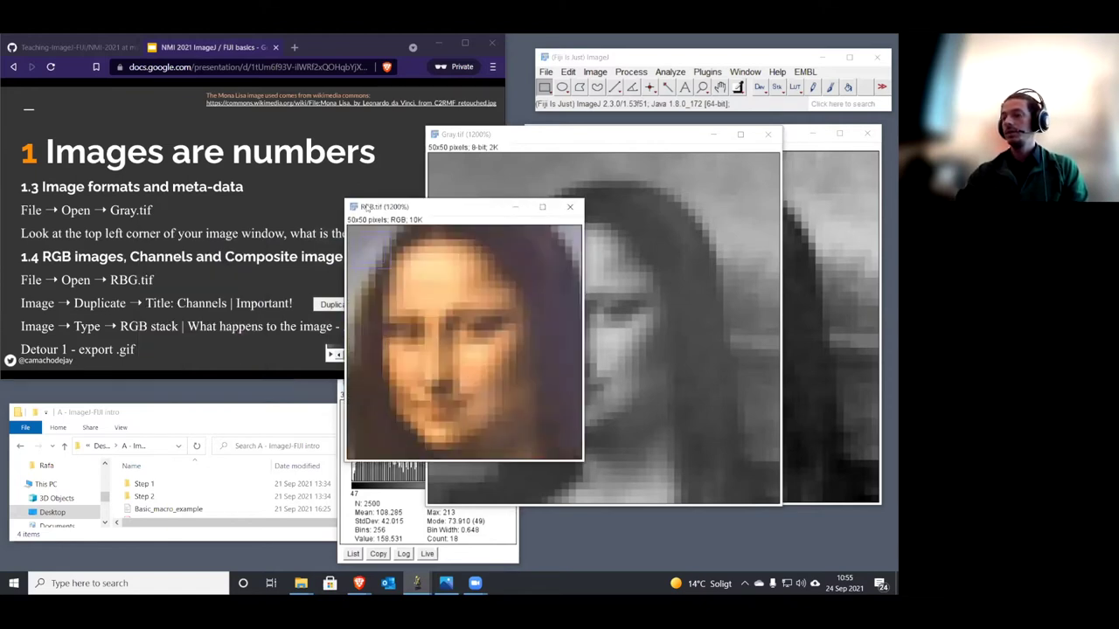
pyautogui.press('-')
pyautogui.moveTo(407, 210); pyautogui.dragTo(397, 174)
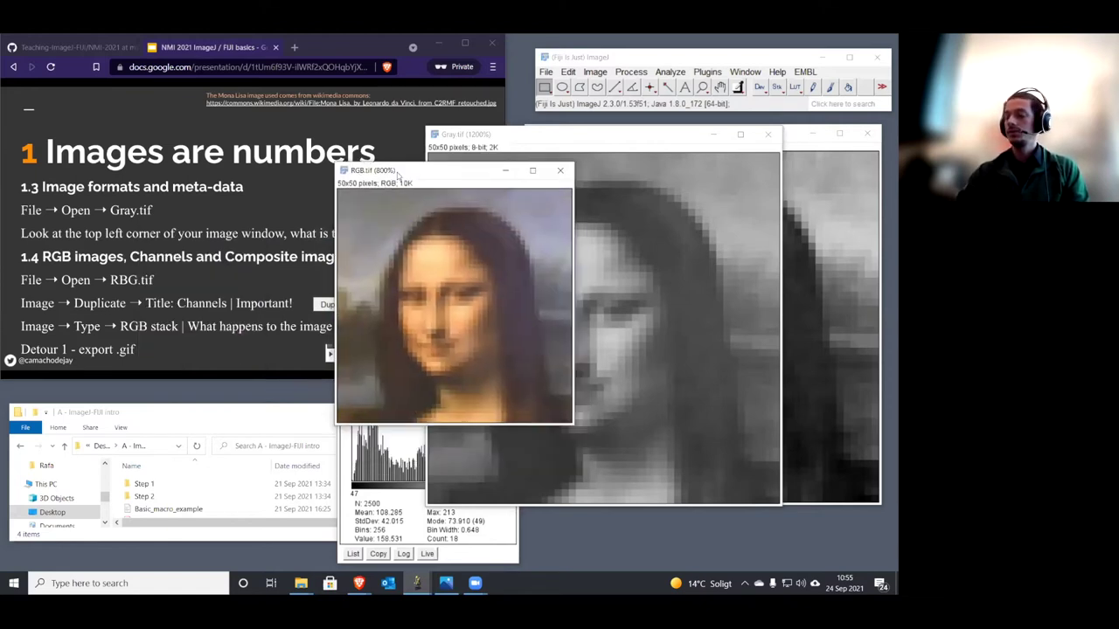
pyautogui.press('+')
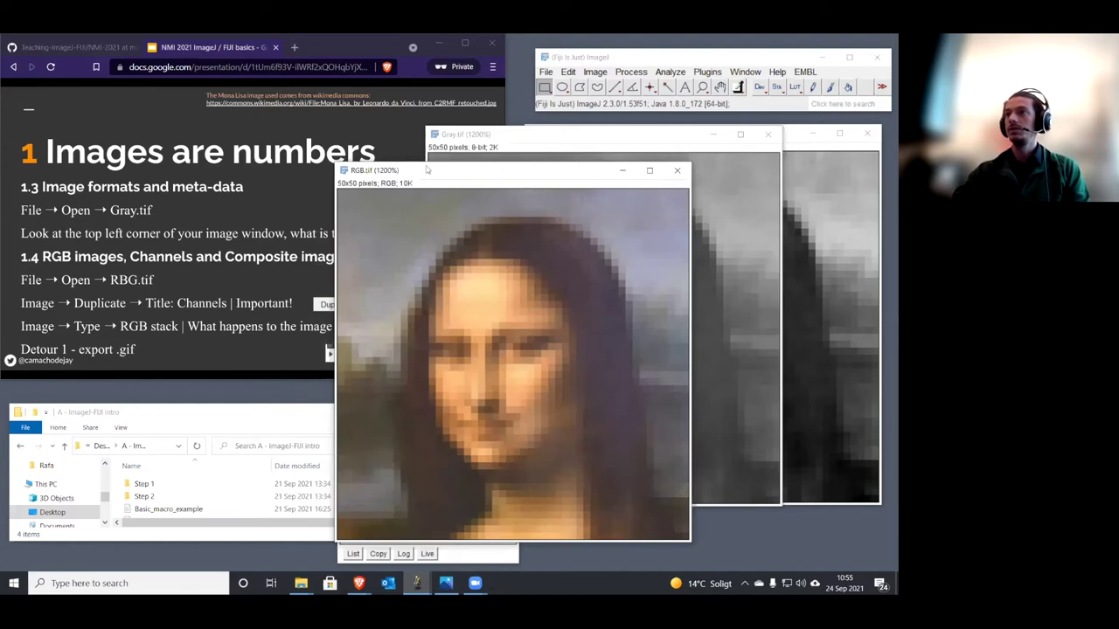
pyautogui.moveTo(427, 171); pyautogui.dragTo(405, 133)
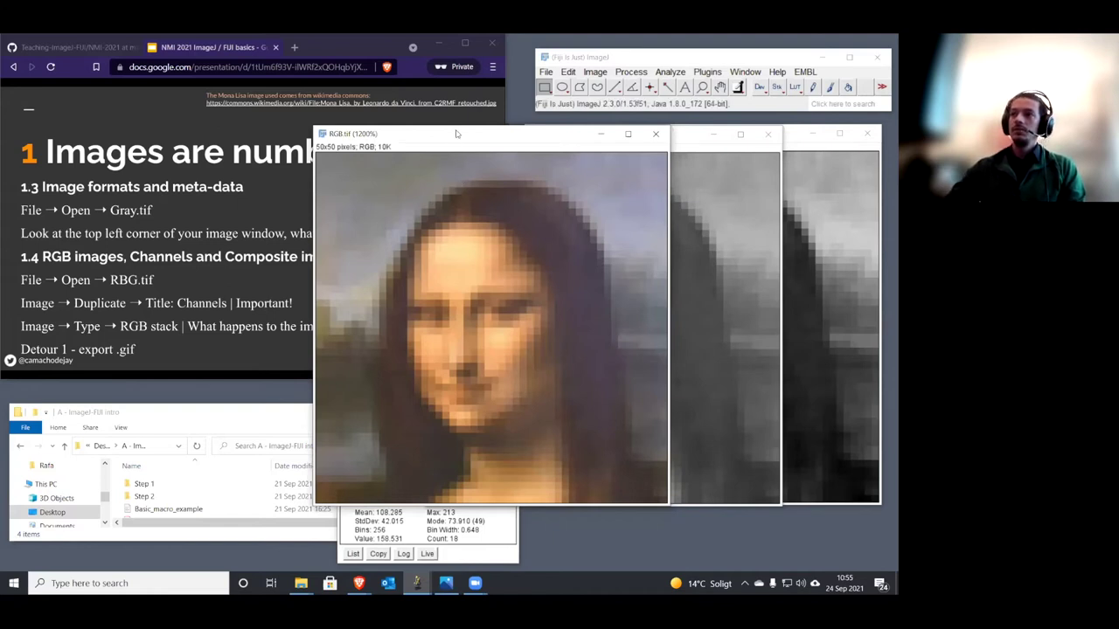
pyautogui.moveTo(466, 134); pyautogui.dragTo(437, 129)
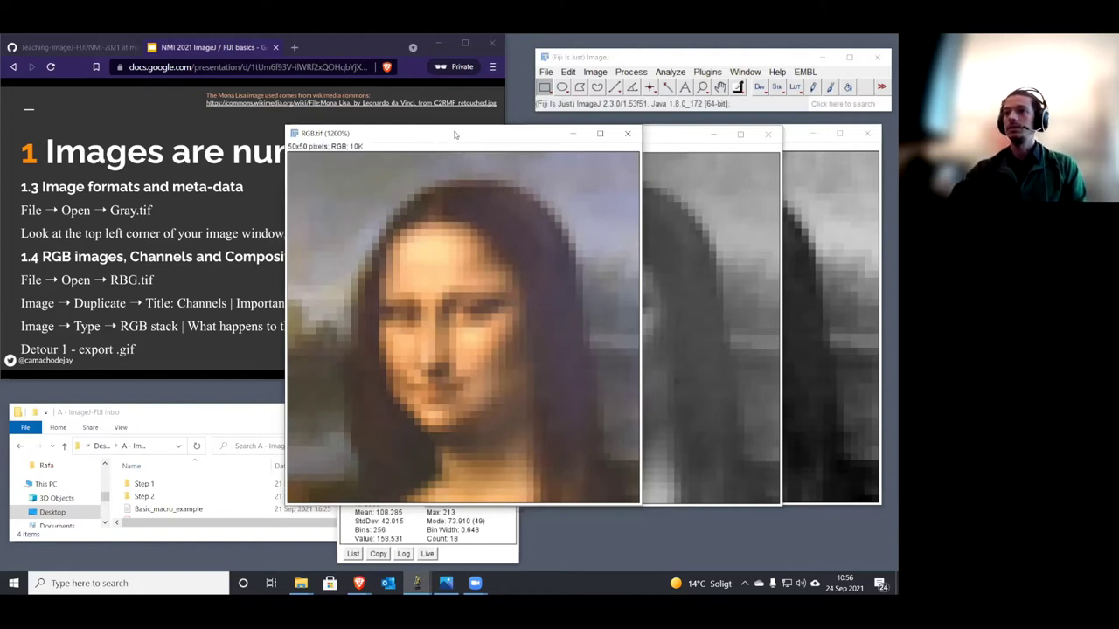
pyautogui.moveTo(454, 134); pyautogui.dragTo(475, 135)
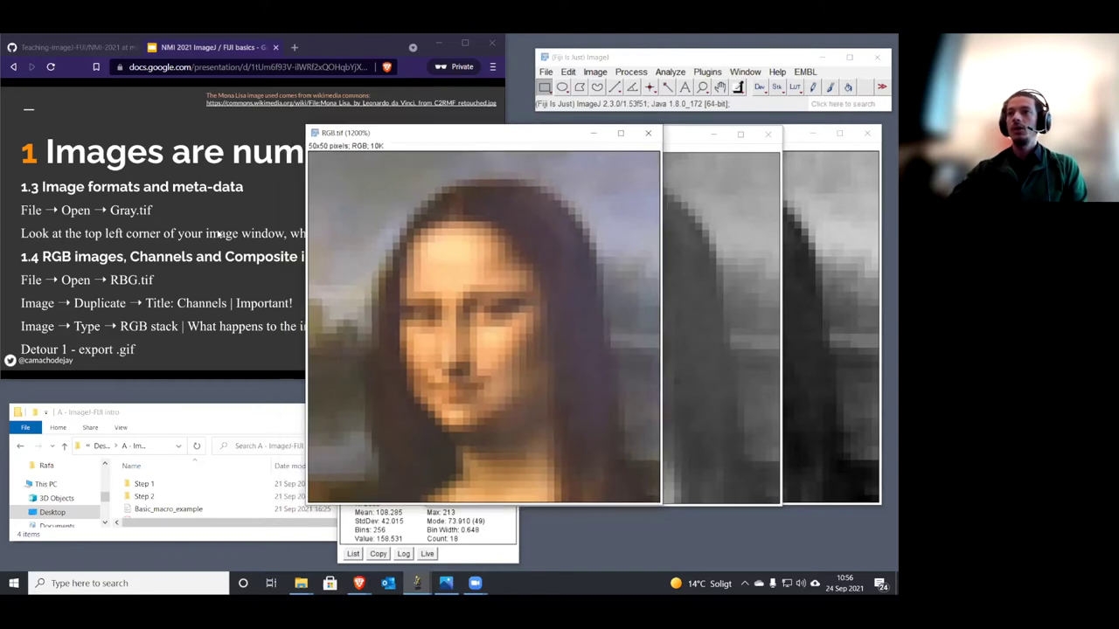
pyautogui.click(225, 213)
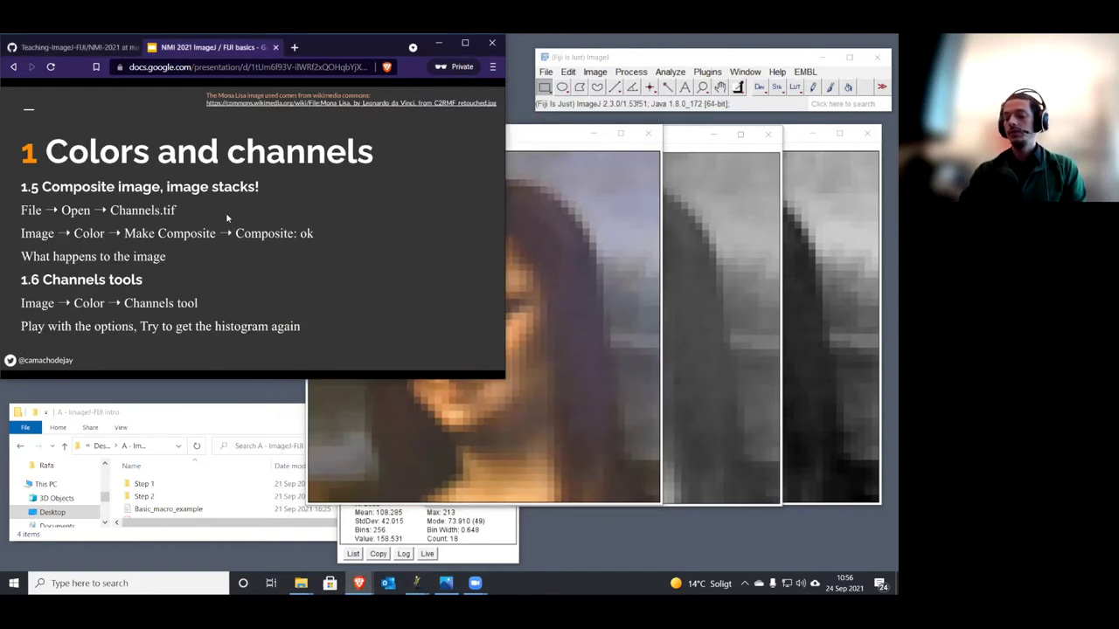
pyautogui.press('Left')
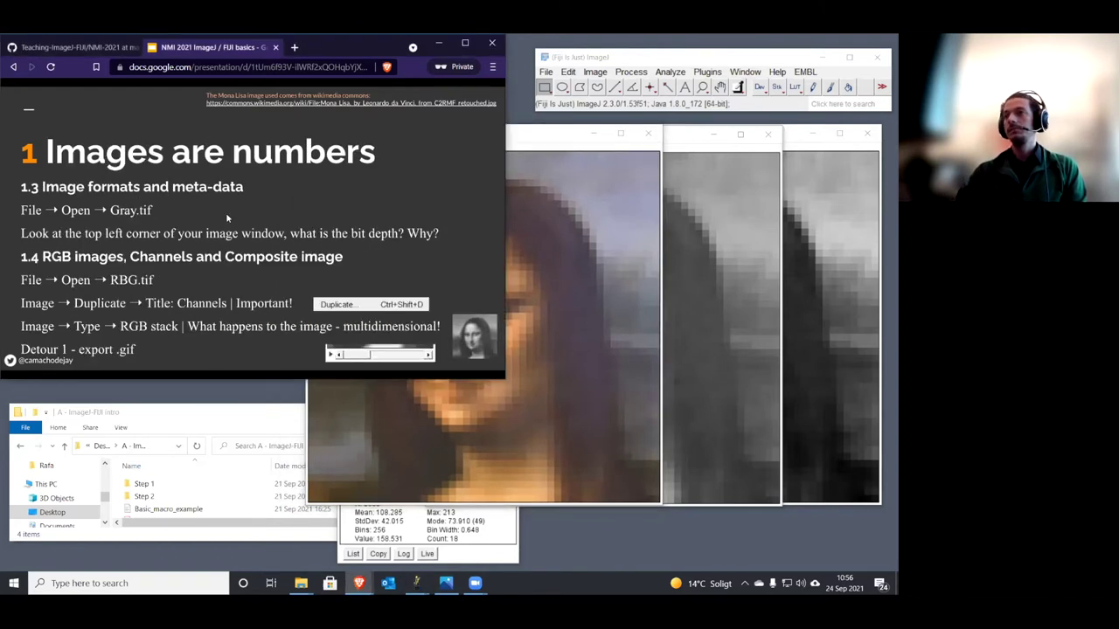
pyautogui.click(539, 136)
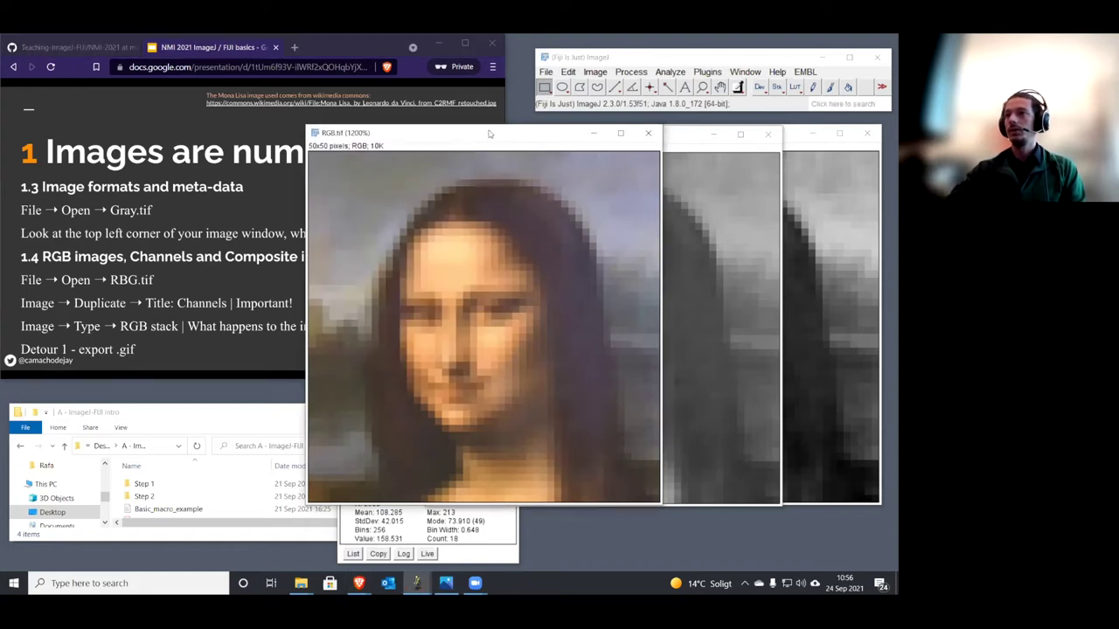
# Step: Minimize every window except RGB.tif and bring back the main ImageJ window
pyautogui.moveTo(489, 133); pyautogui.dragTo(493, 127)
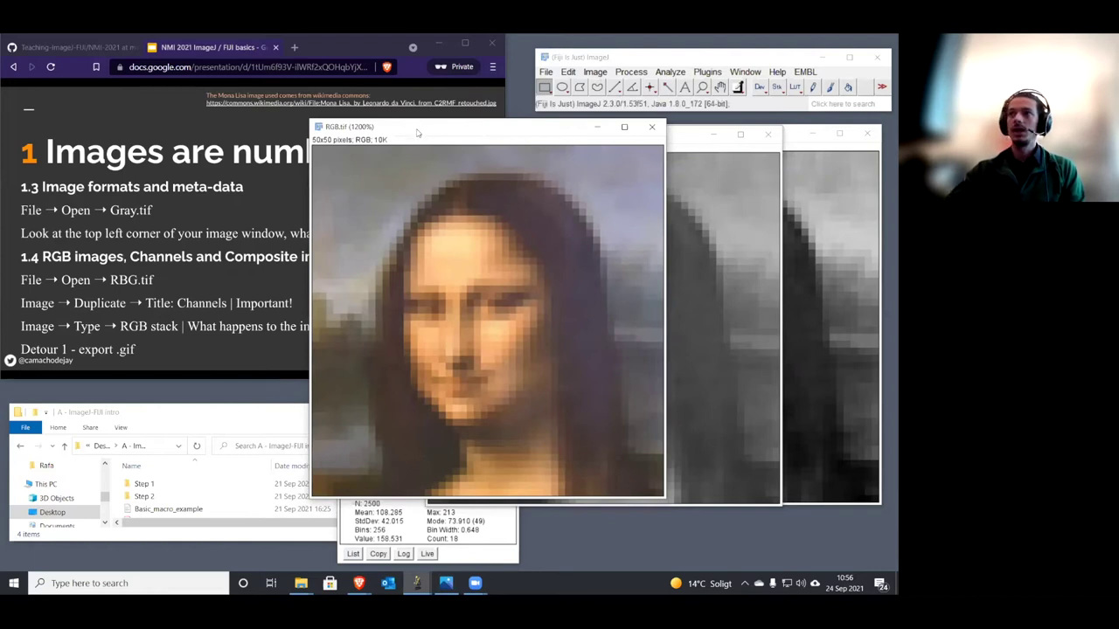
pyautogui.moveTo(417, 133); pyautogui.dragTo(350, 138)
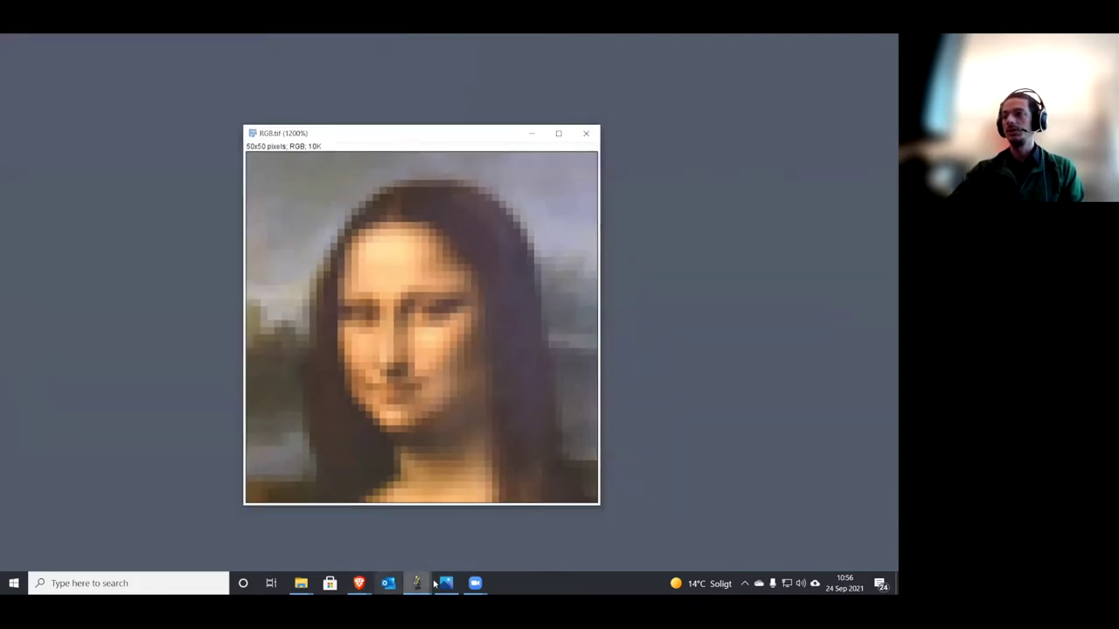
pyautogui.moveTo(416, 583)
pyautogui.click(277, 504)
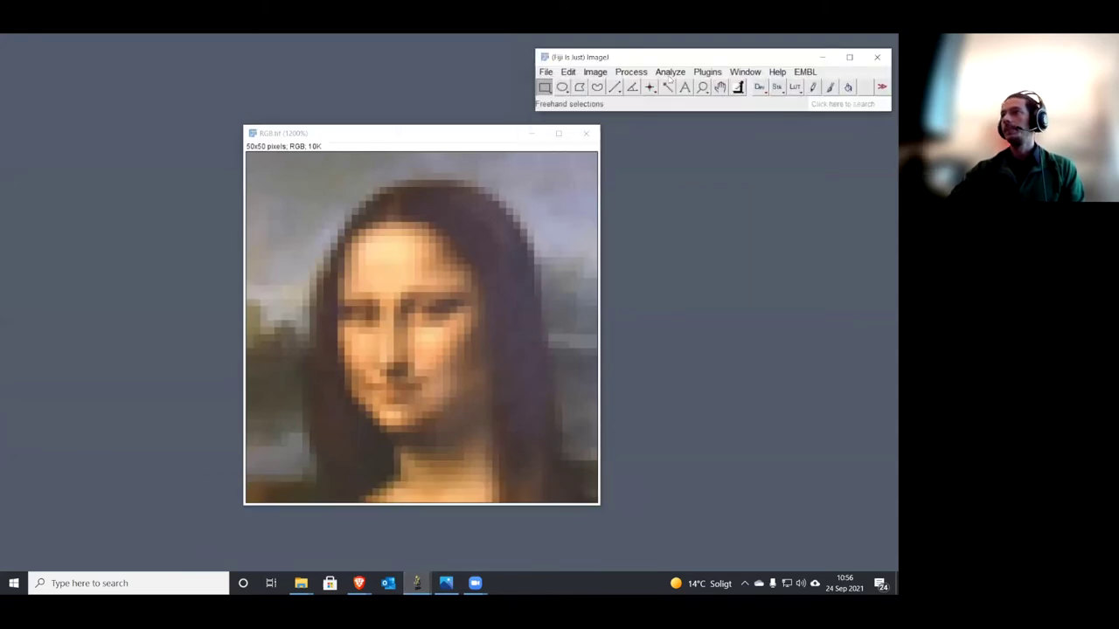
# Step: Convert the RGB.tif image type to an RGB stack
pyautogui.click(596, 73)
pyautogui.moveTo(613, 86)
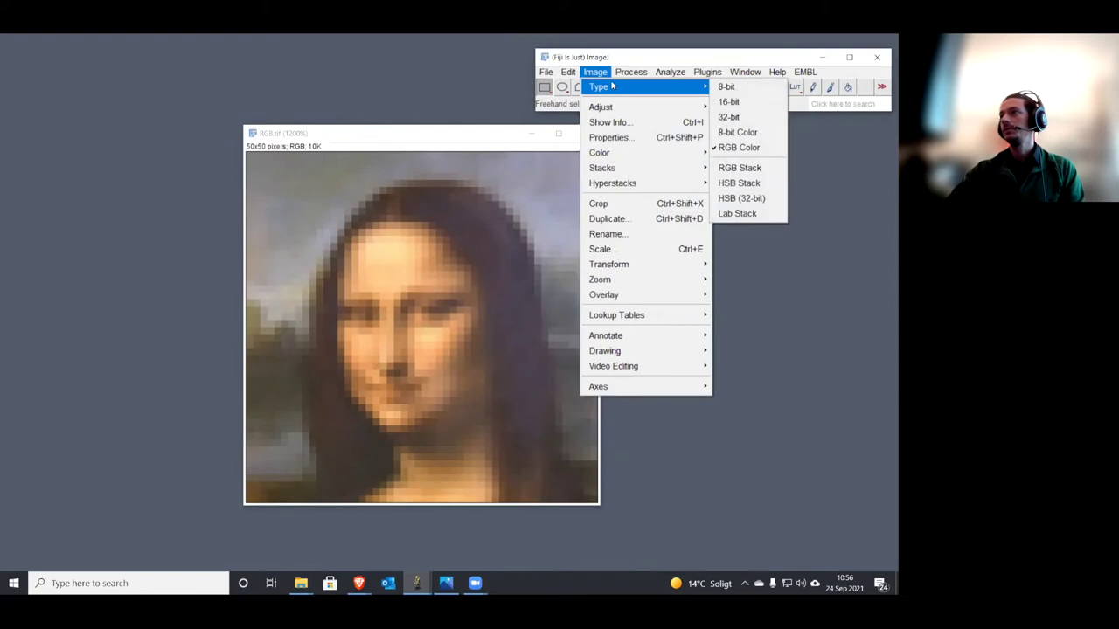
pyautogui.click(745, 169)
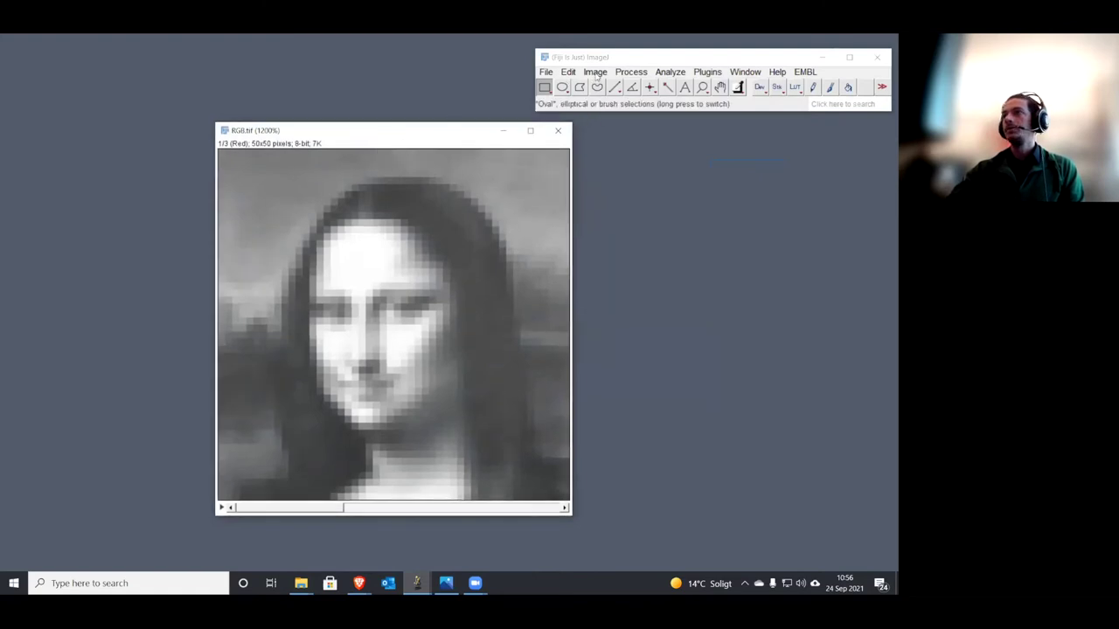
# Step: Browse the red, green and blue slices of the RGB.tif stack, ending on the blue slice
pyautogui.click(564, 508)
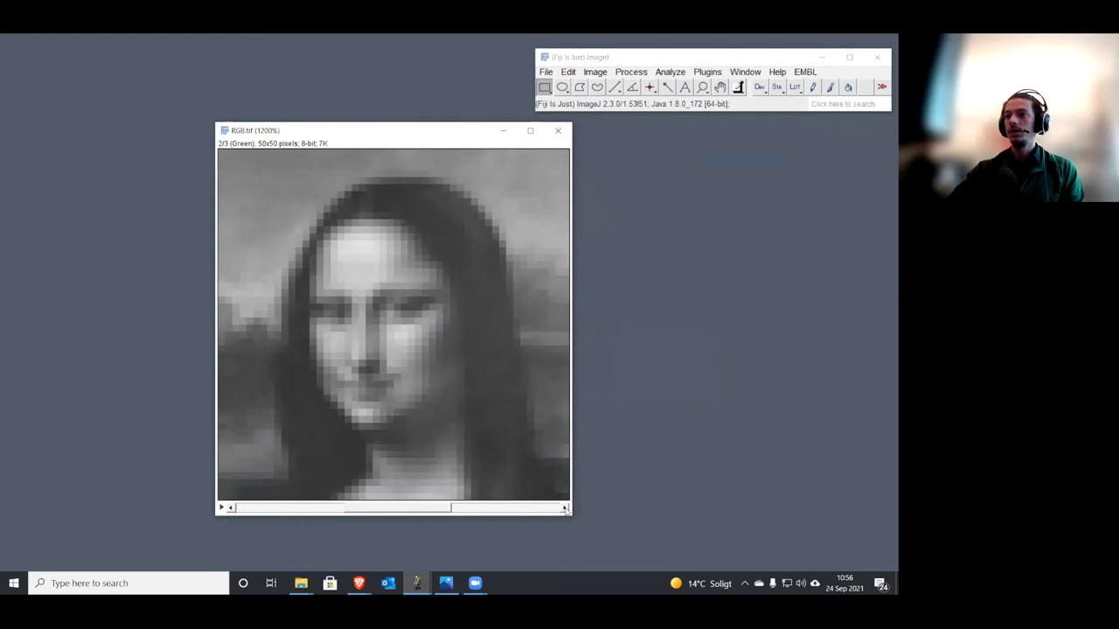
pyautogui.click(564, 508)
pyautogui.click(232, 509)
pyautogui.click(233, 509)
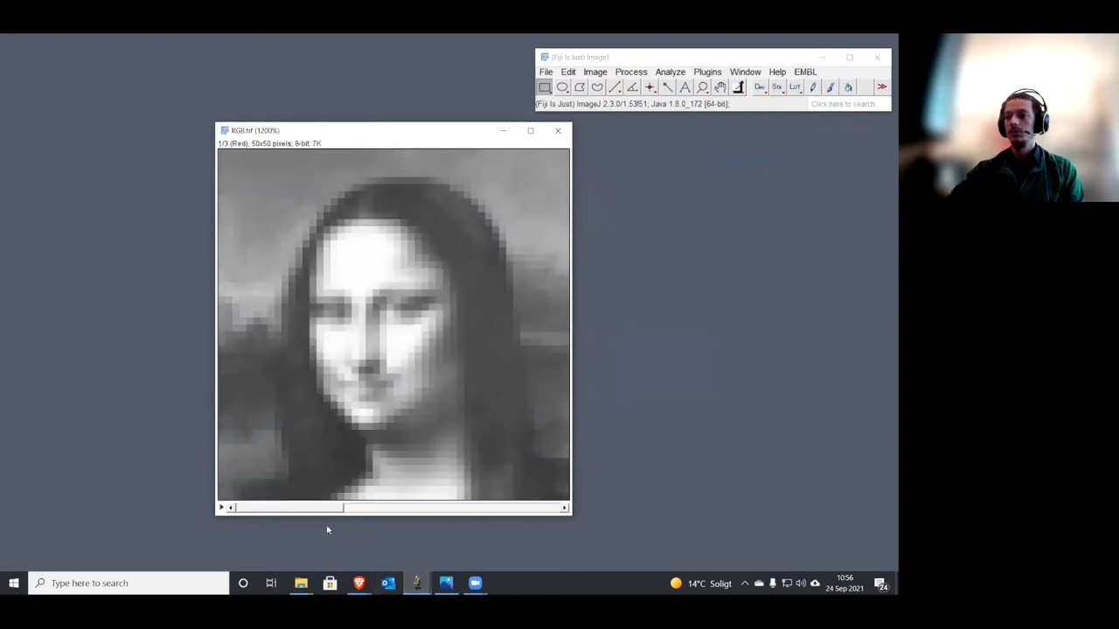
pyautogui.moveTo(320, 513); pyautogui.dragTo(551, 508)
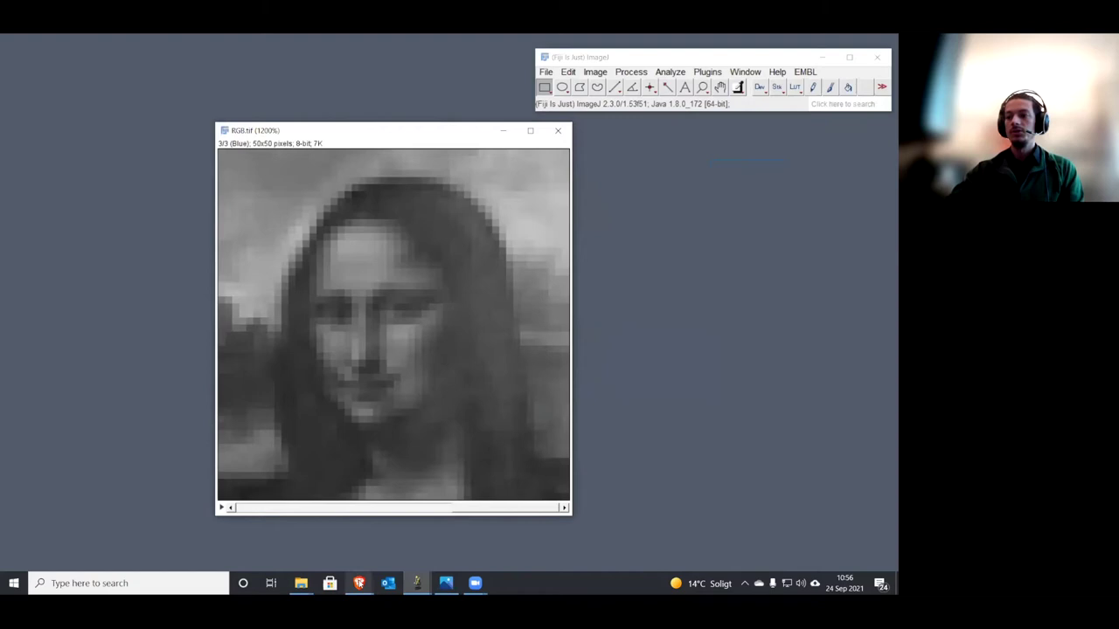
# Step: Bring up the browser slides on images as numbers and position the RGB.tif window in front, partly overlapping them
pyautogui.moveTo(358, 581)
pyautogui.click(412, 519)
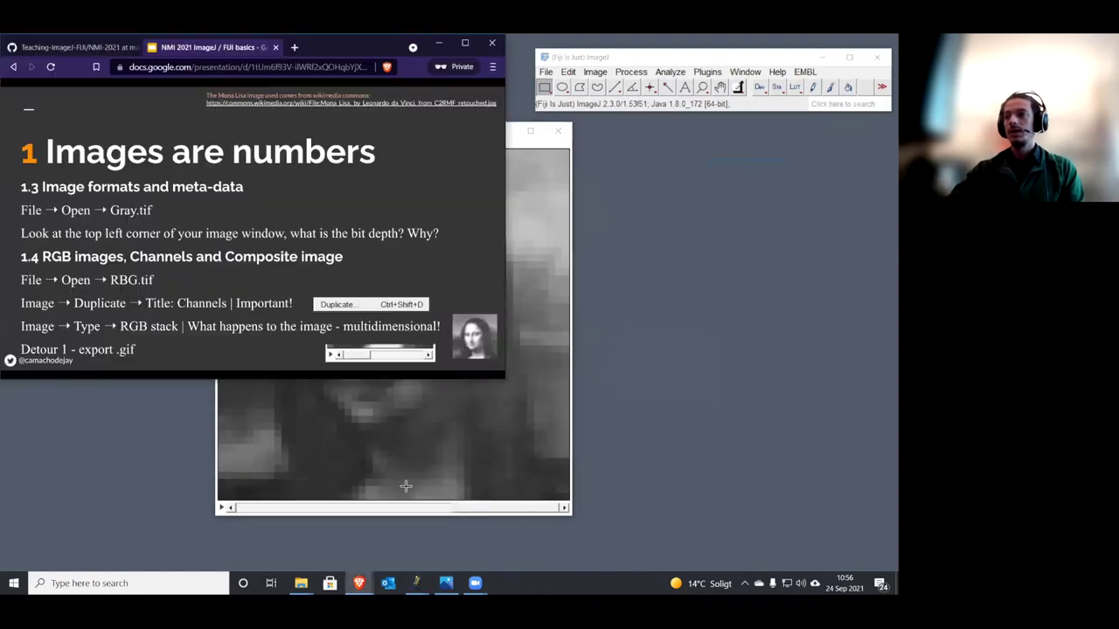
pyautogui.click(551, 147)
pyautogui.moveTo(442, 138); pyautogui.dragTo(539, 142)
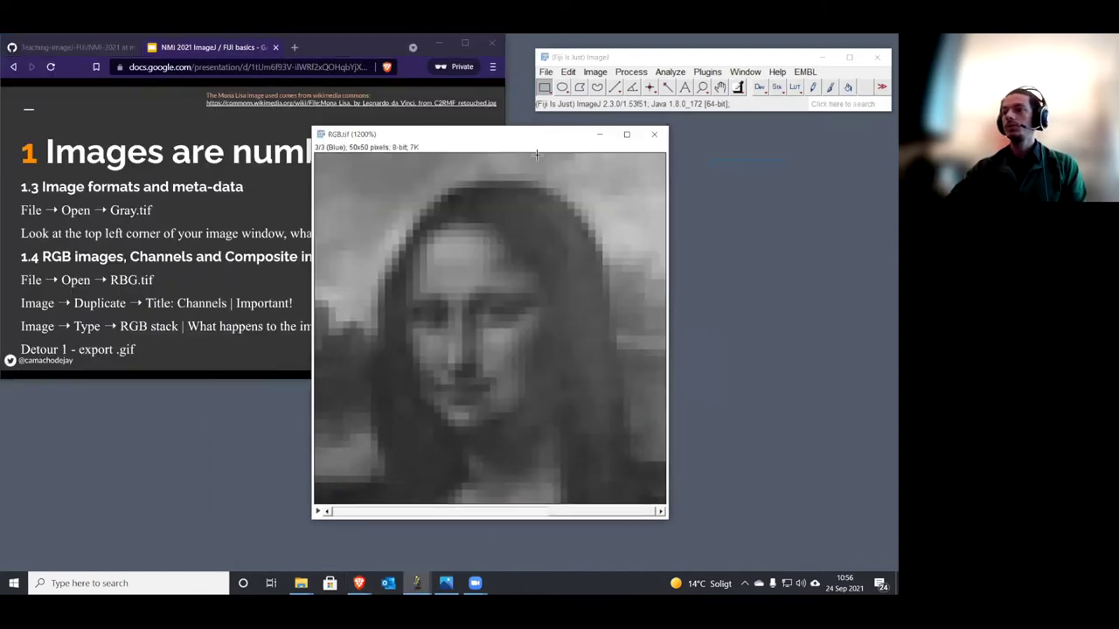
pyautogui.moveTo(576, 514)
pyautogui.mouseDown()
pyautogui.moveTo(347, 513)
pyautogui.moveTo(574, 513)
pyautogui.mouseUp()
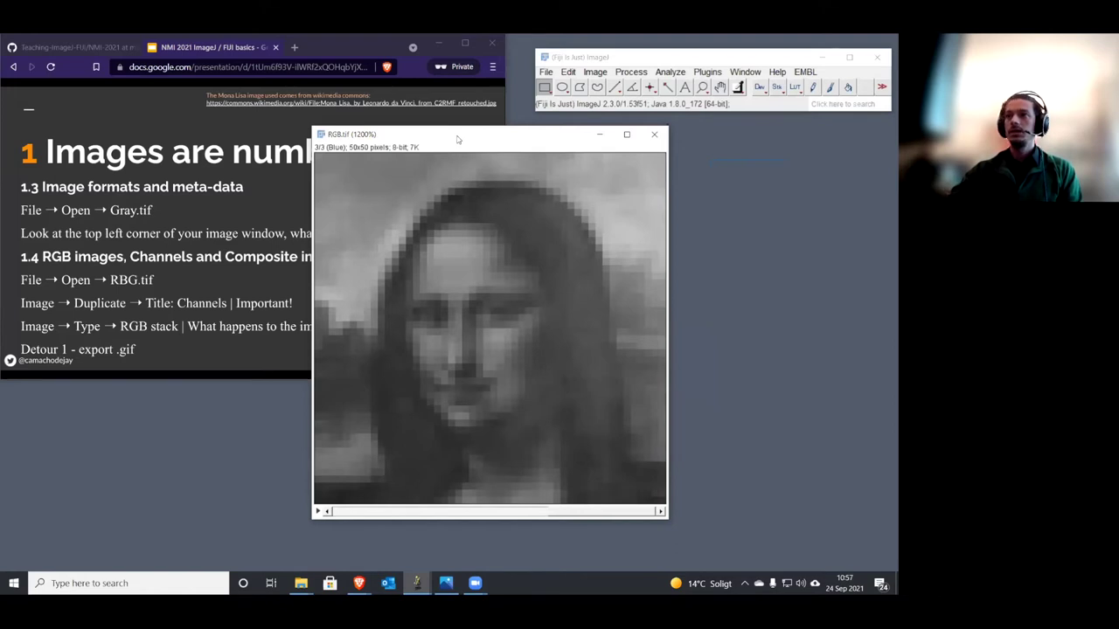
pyautogui.moveTo(456, 138); pyautogui.dragTo(450, 141)
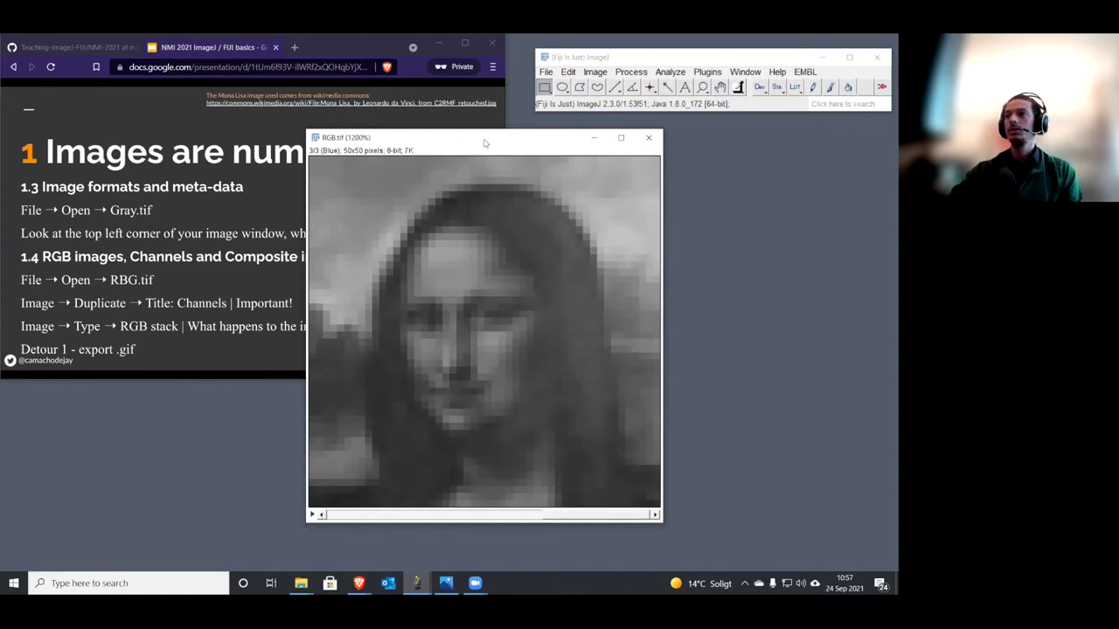
pyautogui.moveTo(473, 142); pyautogui.dragTo(464, 137)
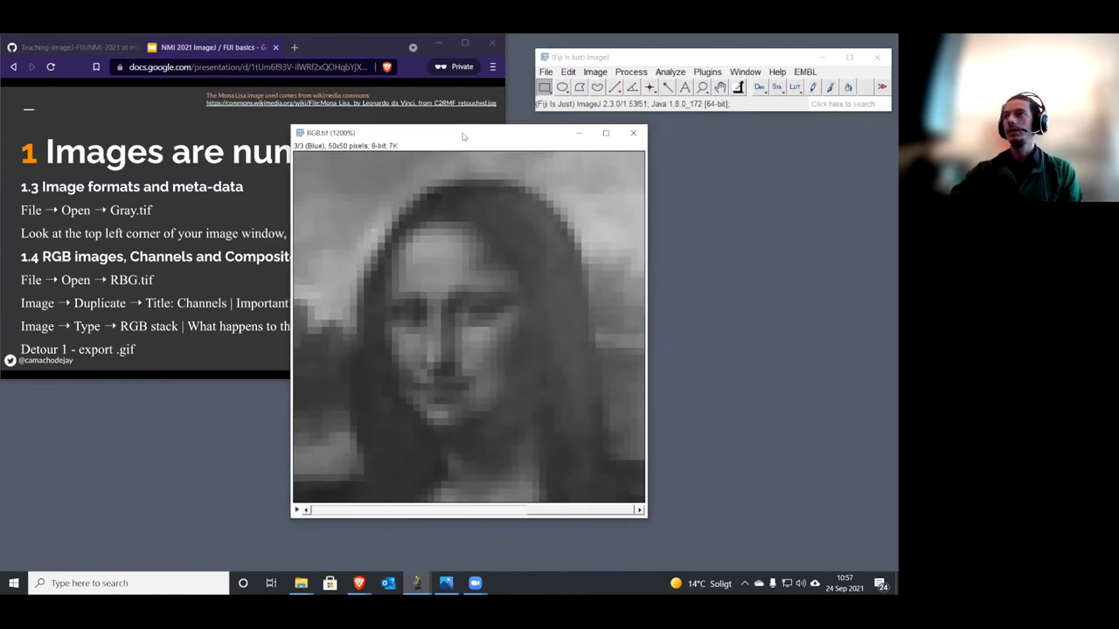
# Step: Convert the RGB.tif stack into a composite image with the Make Composite command
pyautogui.click(597, 73)
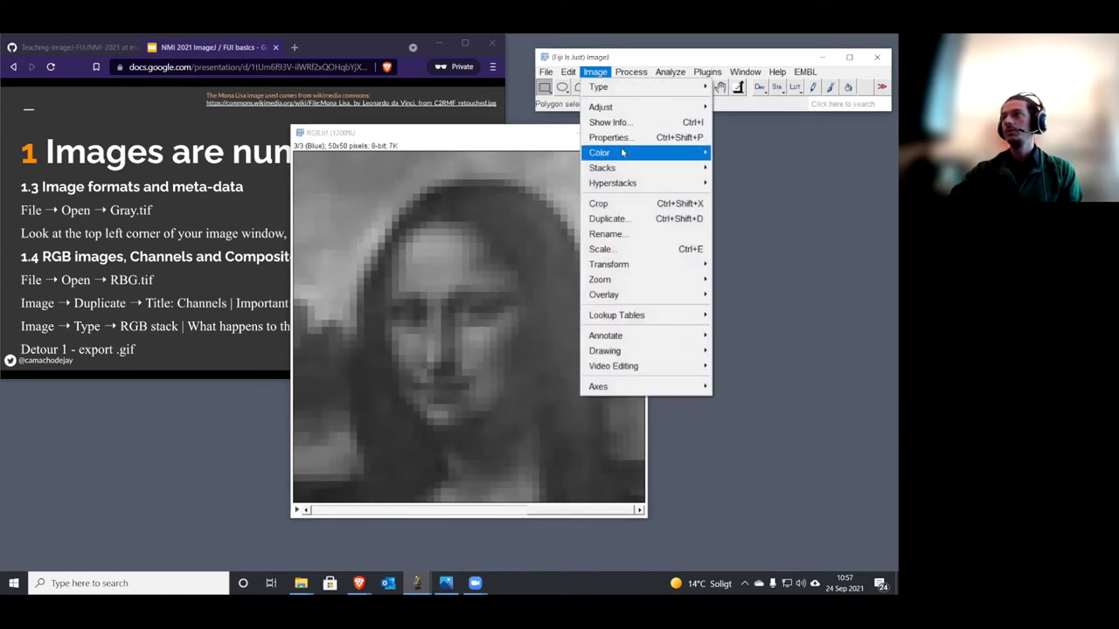
pyautogui.moveTo(622, 153)
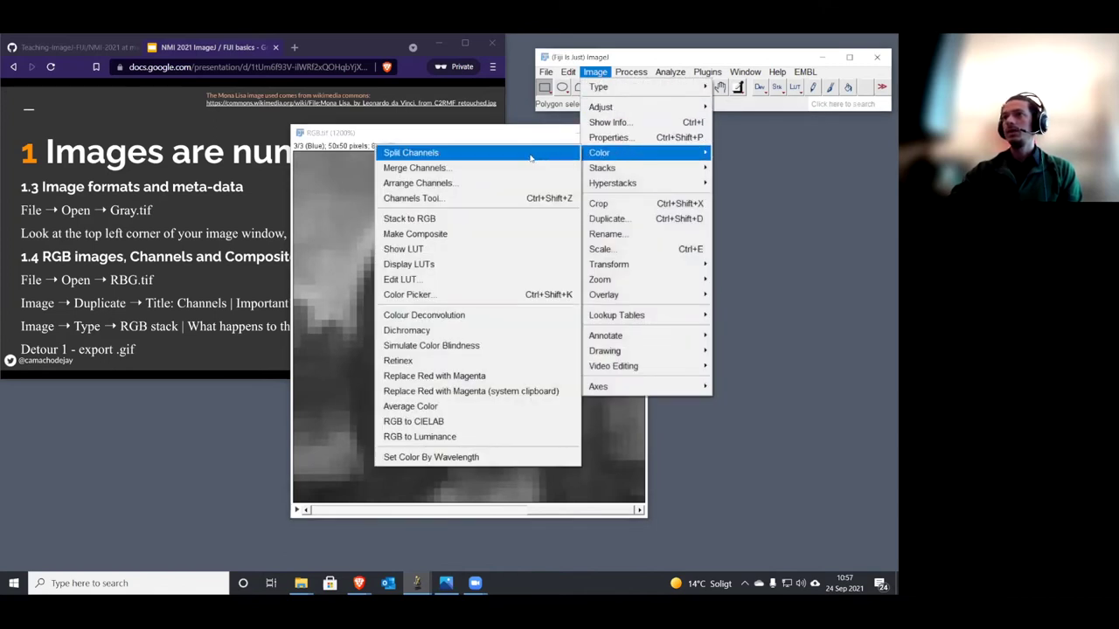
pyautogui.click(451, 234)
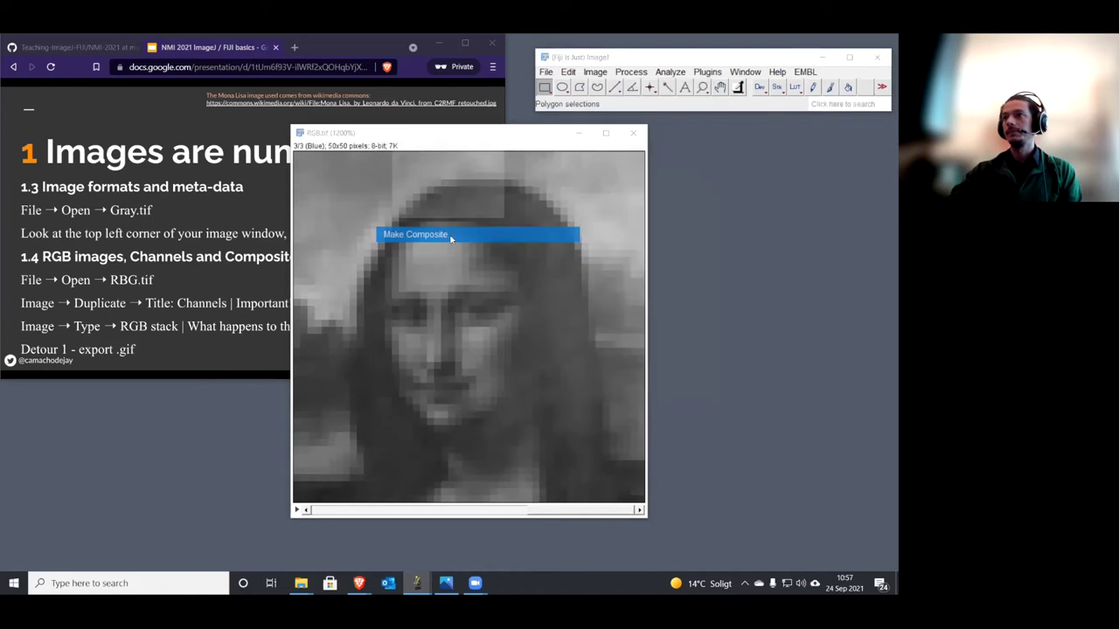
pyautogui.click(452, 208)
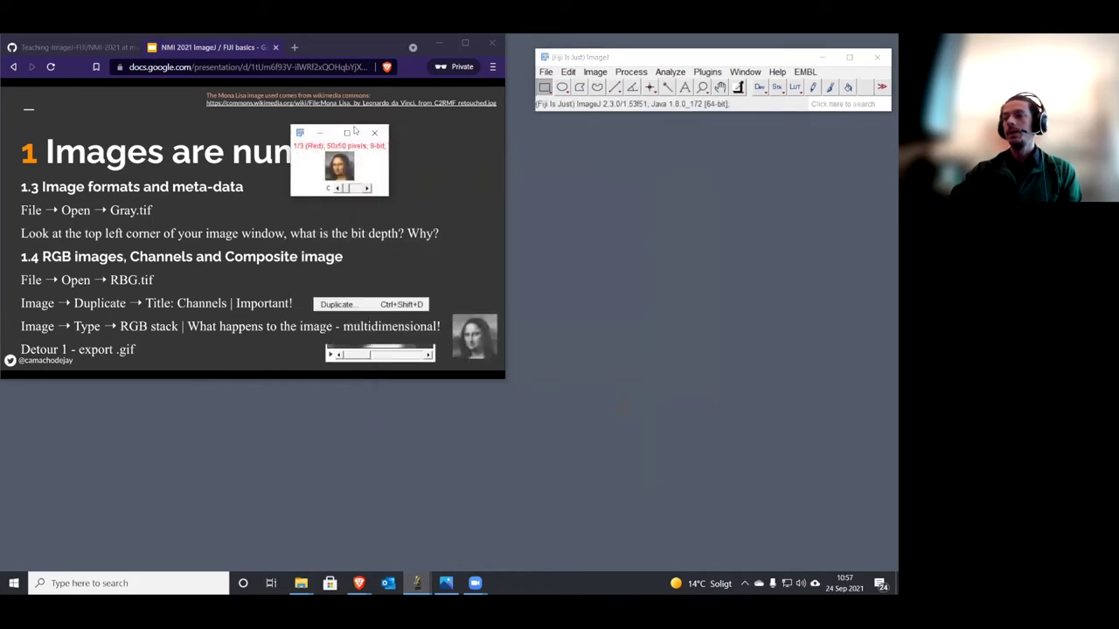
# Step: Zoom the composite RGB.tif to 1200% and shift its window slightly further over the slides
pyautogui.press('+')
pyautogui.press('+')
pyautogui.press('+')
pyautogui.press('+')
pyautogui.press('+')
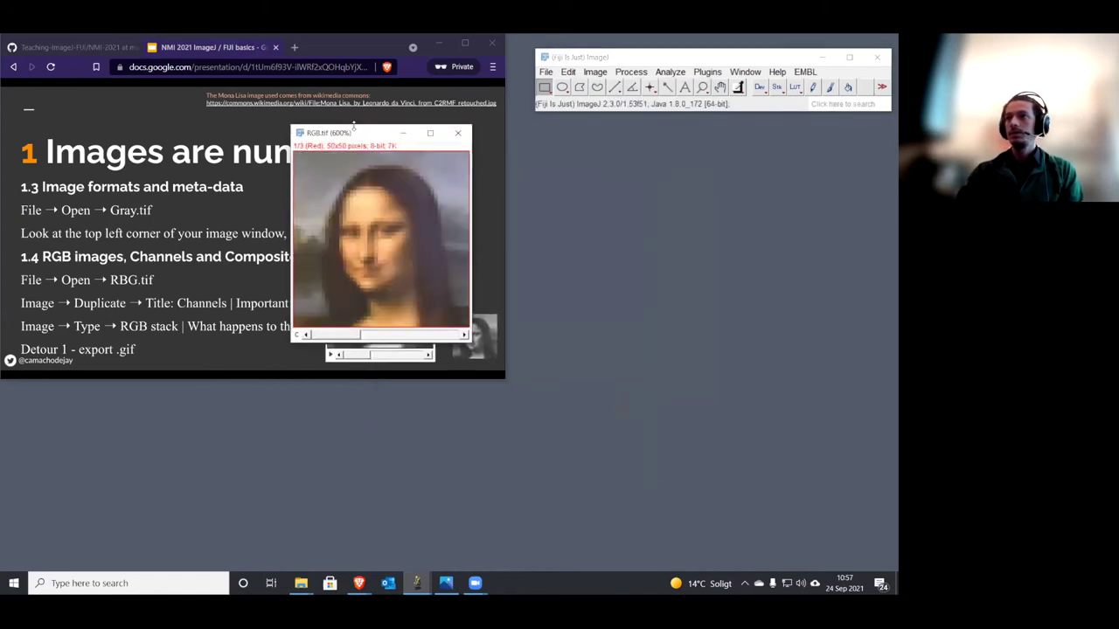
pyautogui.press('+')
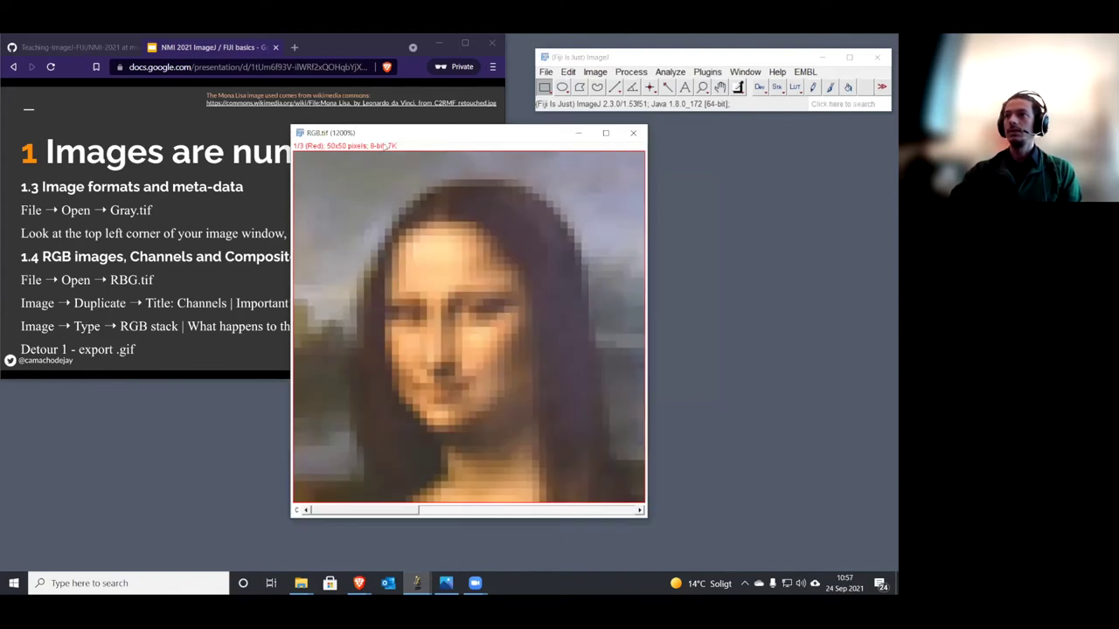
pyautogui.moveTo(402, 138); pyautogui.dragTo(365, 131)
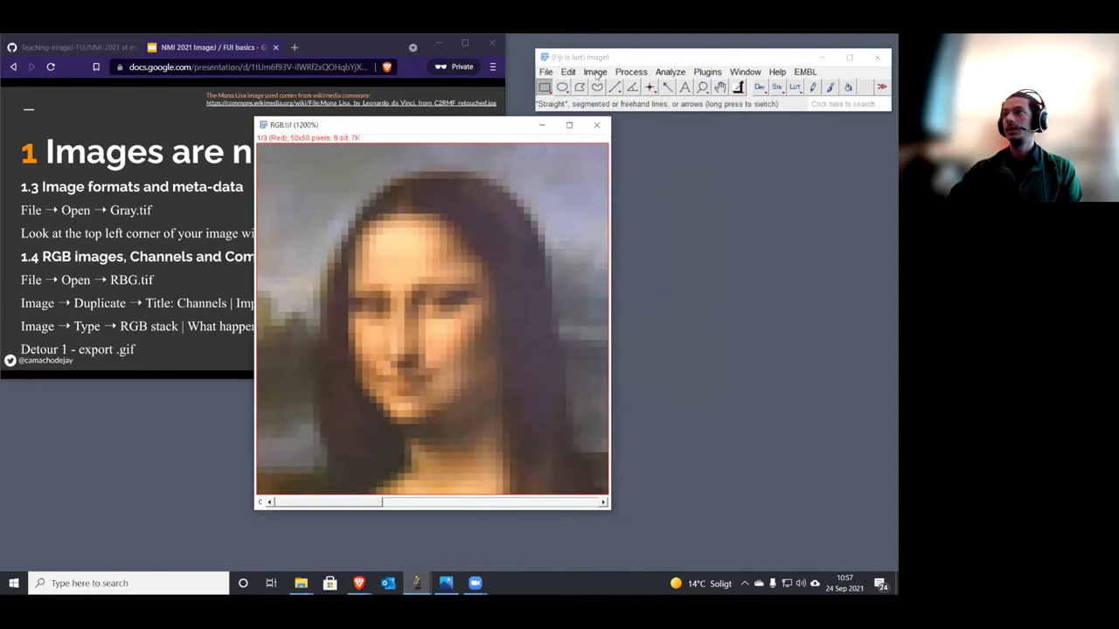
# Step: Open the Channels Tool and switch Channels 1 and 2 off and back on
pyautogui.click(595, 73)
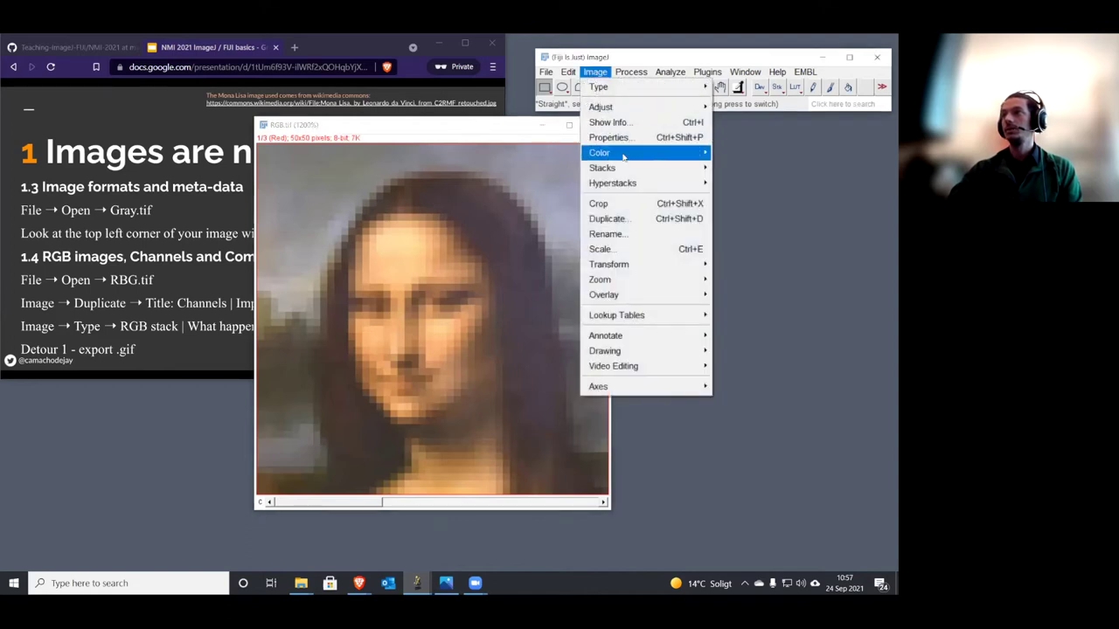
pyautogui.moveTo(612, 152)
pyautogui.click(470, 198)
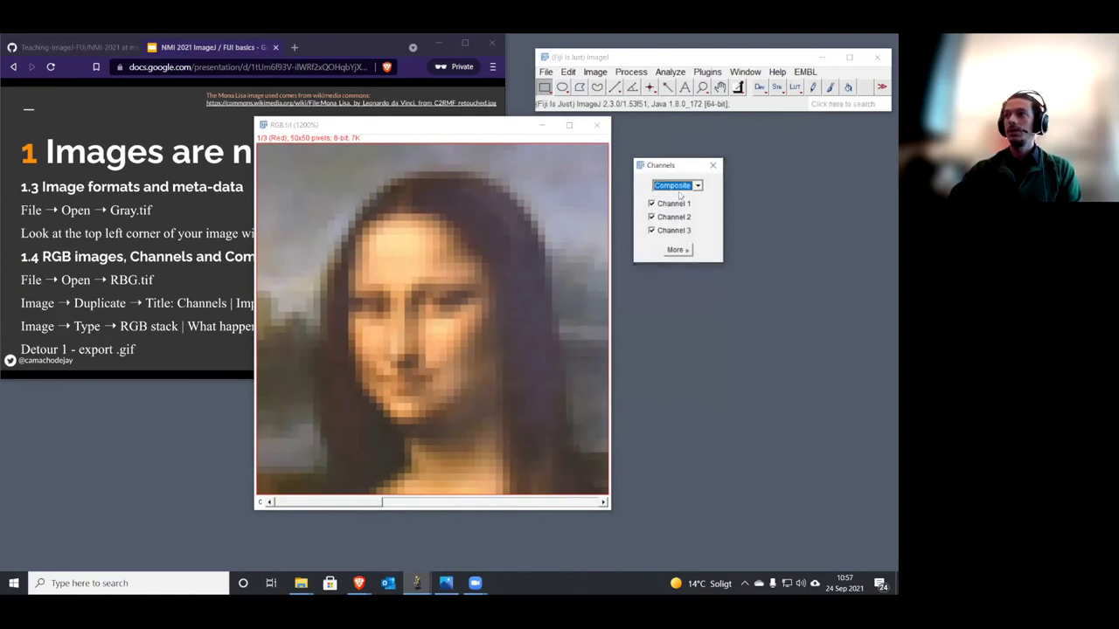
pyautogui.click(651, 204)
pyautogui.click(652, 218)
pyautogui.click(652, 217)
pyautogui.click(651, 204)
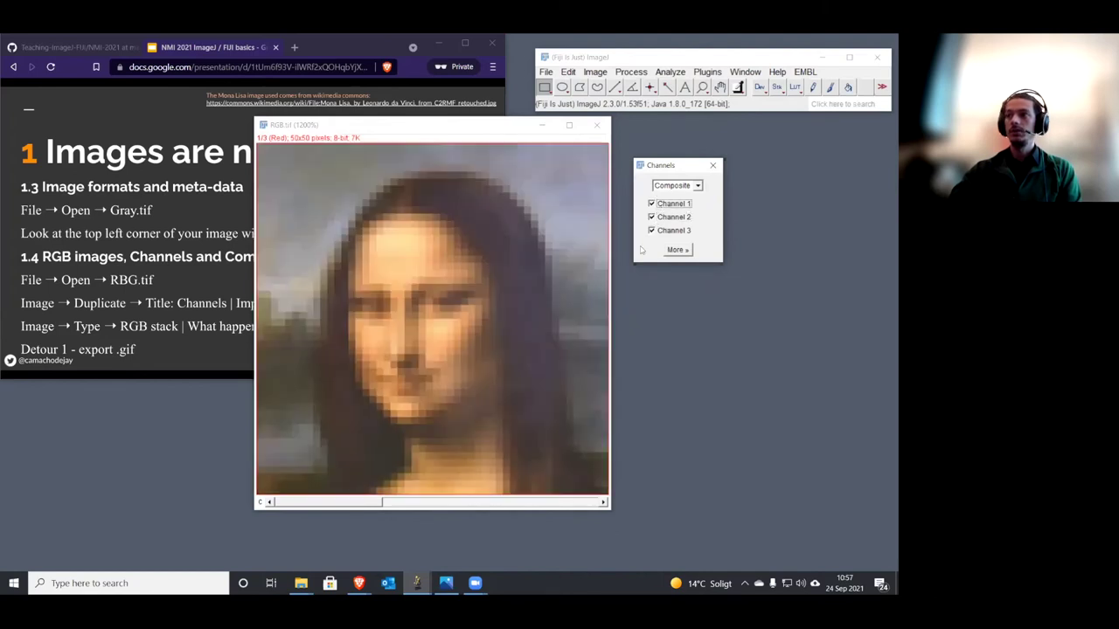
# Step: Set the channel display mode to Color and browse the red, green and blue channels, ending on red
pyautogui.click(697, 188)
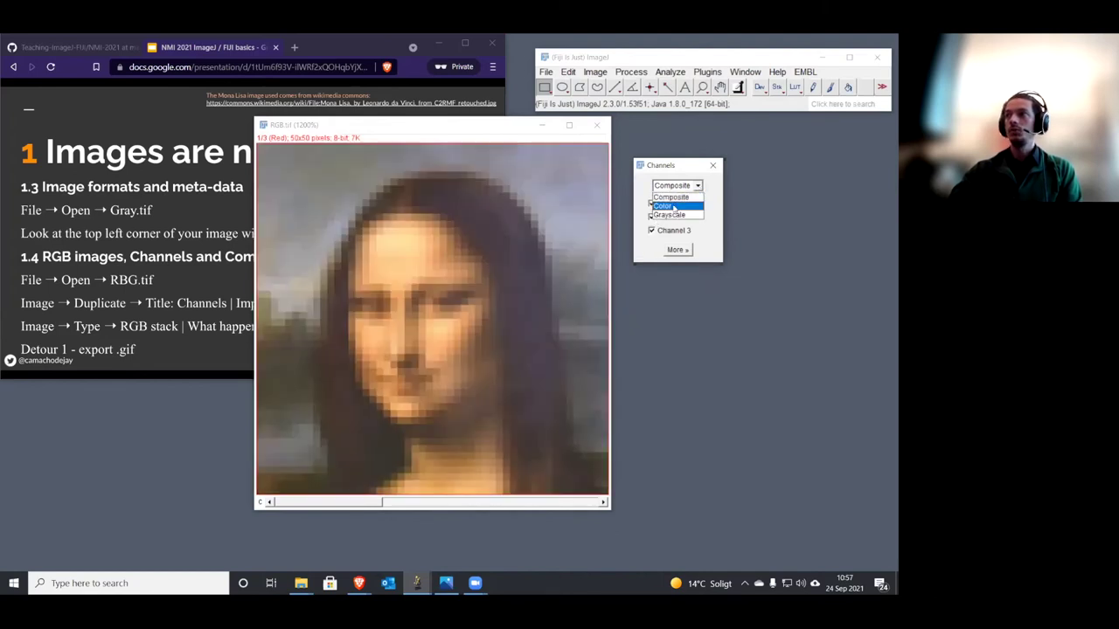
pyautogui.click(674, 206)
pyautogui.click(603, 502)
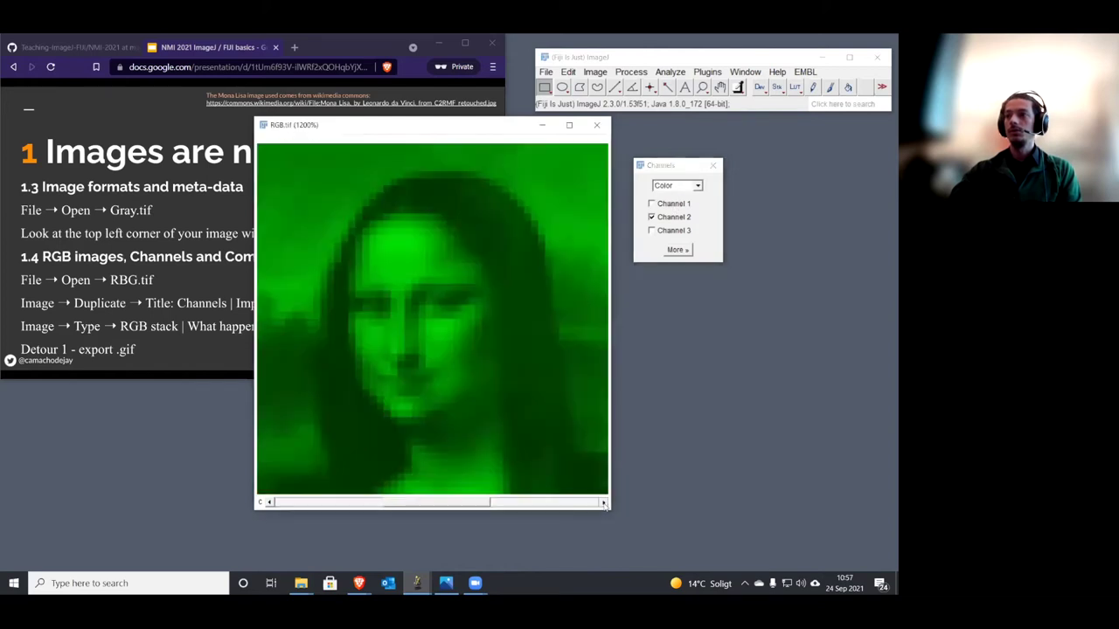
pyautogui.click(603, 503)
pyautogui.click(271, 502)
pyautogui.click(271, 502)
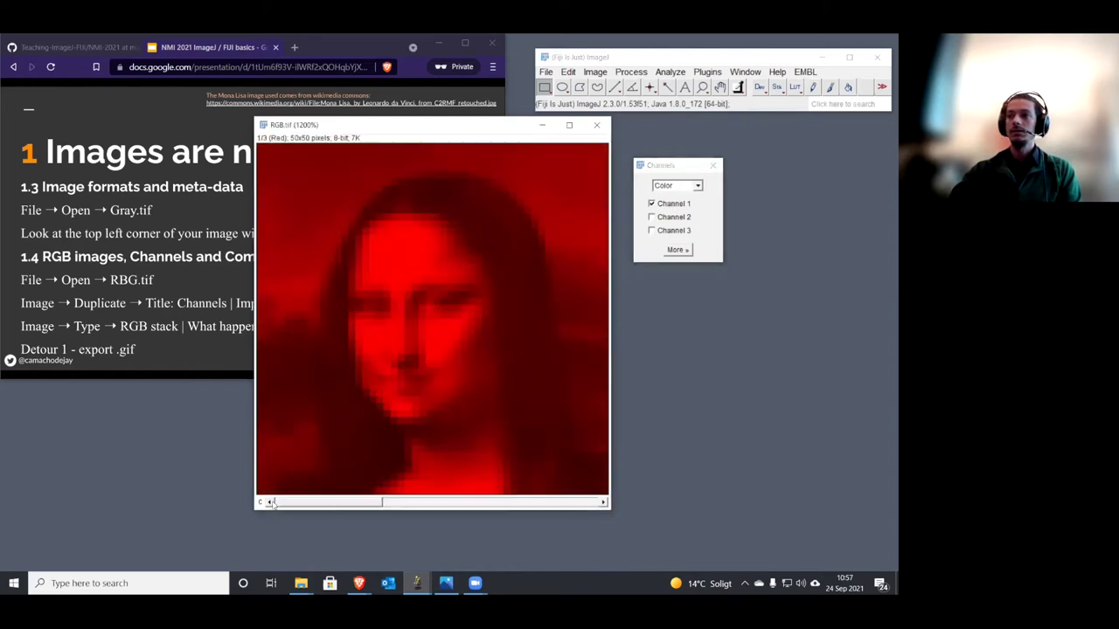
pyautogui.click(603, 502)
pyautogui.click(604, 503)
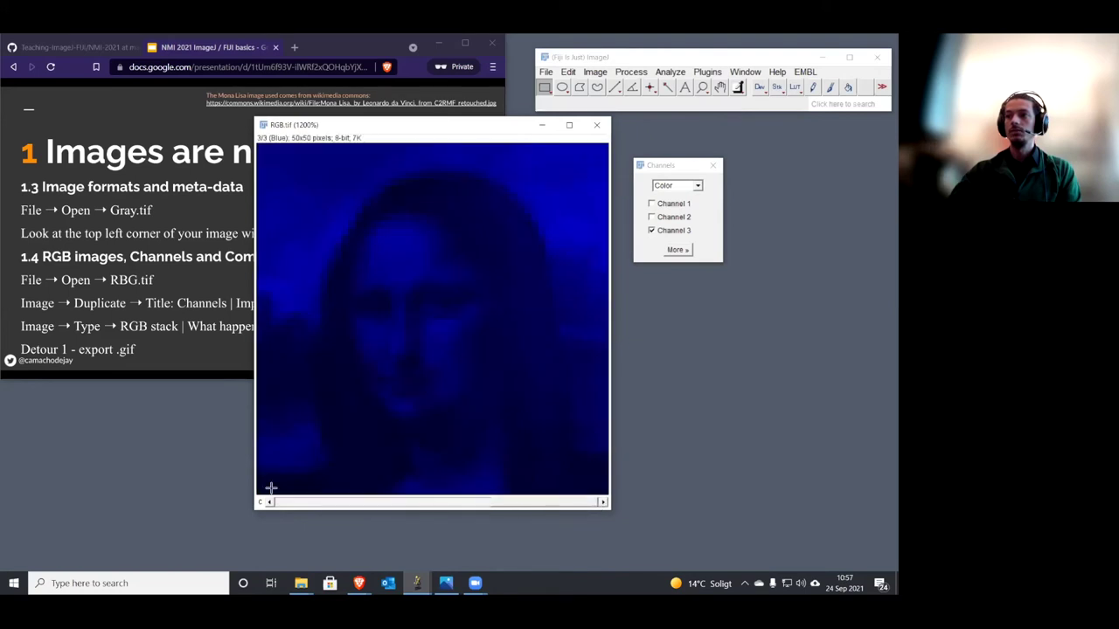
pyautogui.click(271, 502)
pyautogui.click(271, 502)
# Step: View RGB.tif in Grayscale display mode, and return it to Composite mode
pyautogui.click(697, 186)
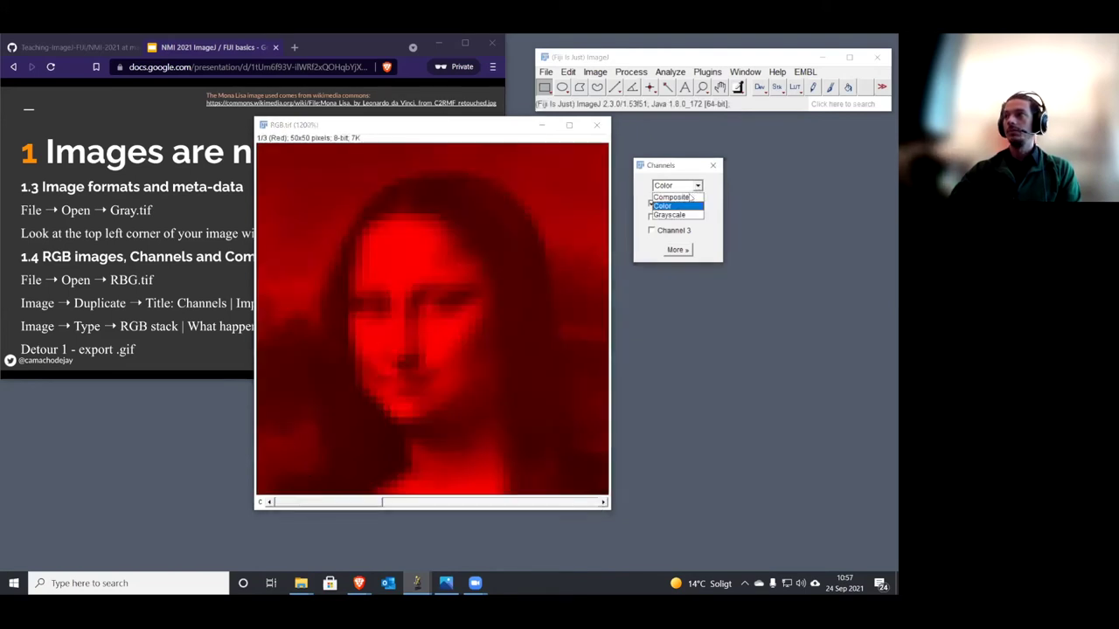
pyautogui.click(678, 216)
pyautogui.click(698, 186)
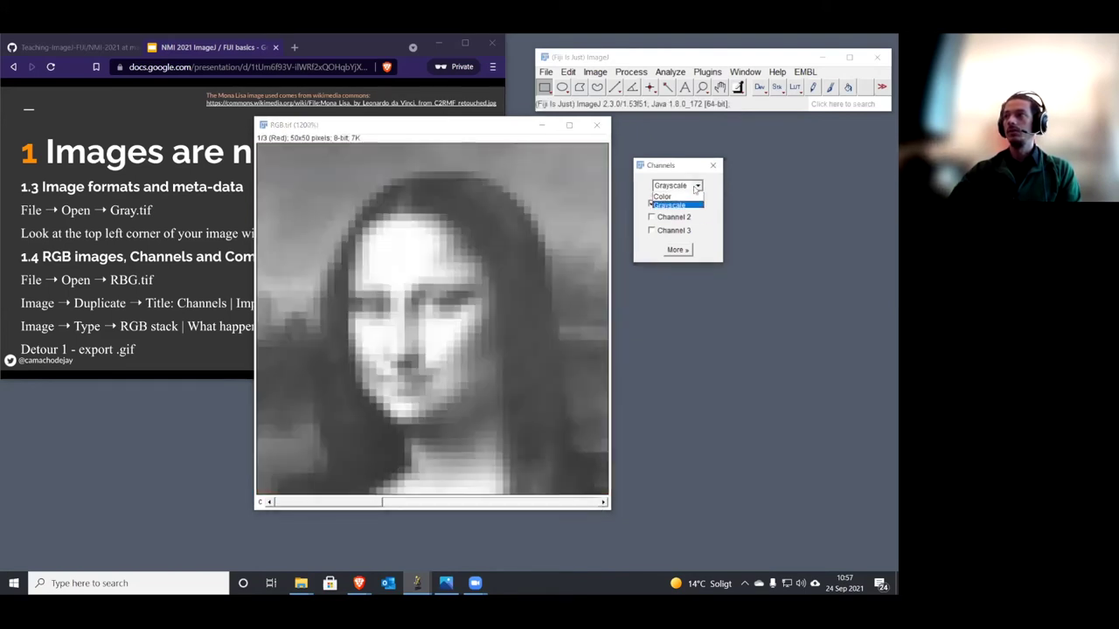
pyautogui.click(681, 197)
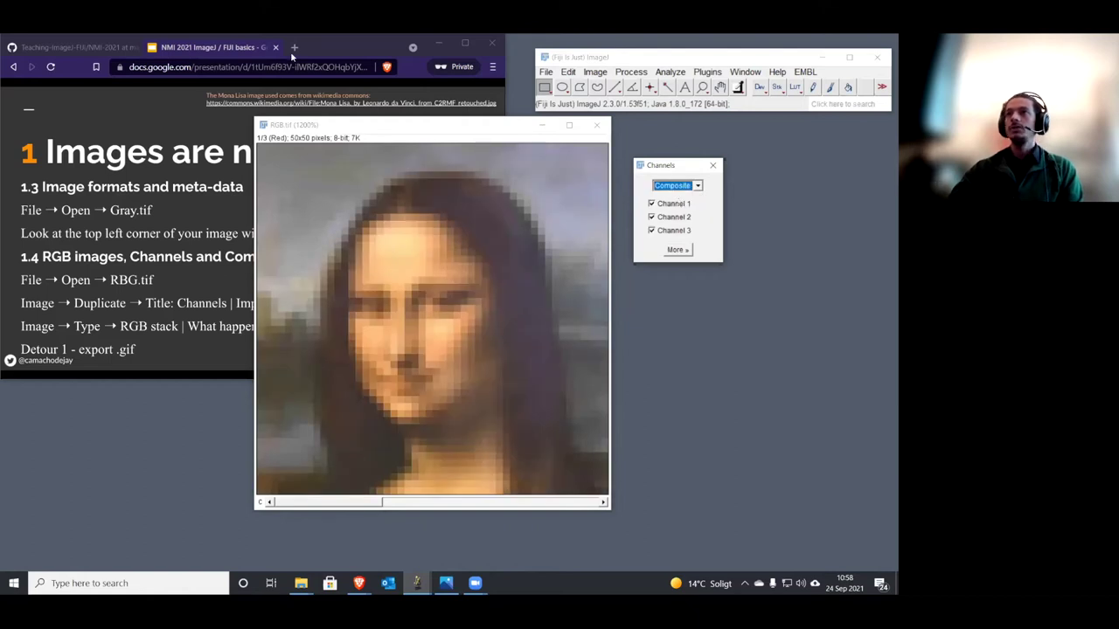
# Step: Advance the browser slides to section 1.8 LUTs and close the RGB.tif image
pyautogui.click(344, 55)
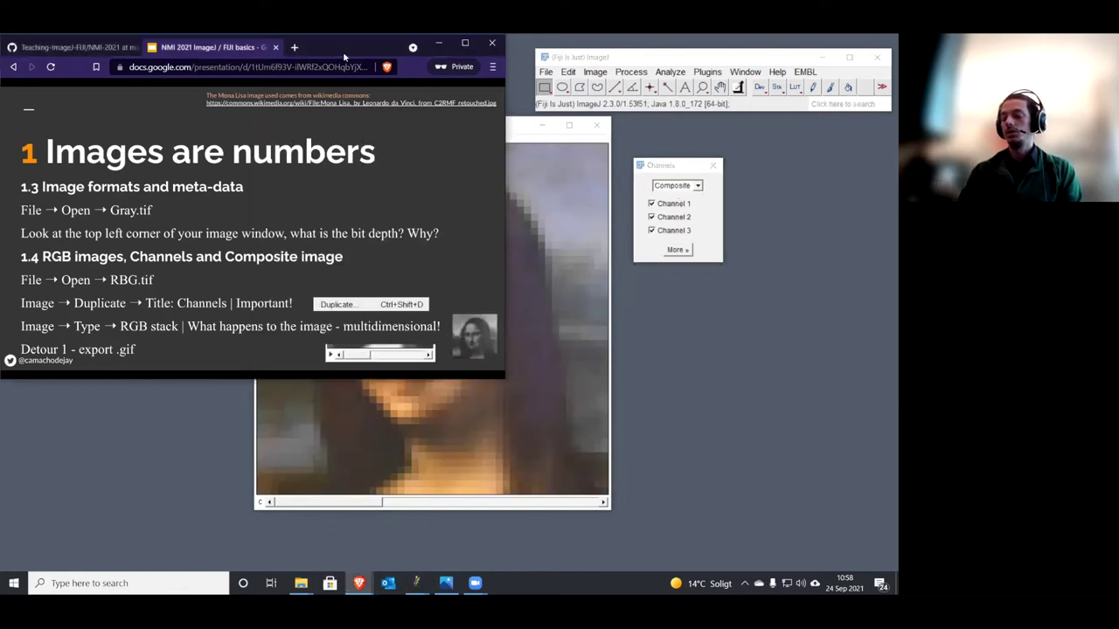
pyautogui.press('Right')
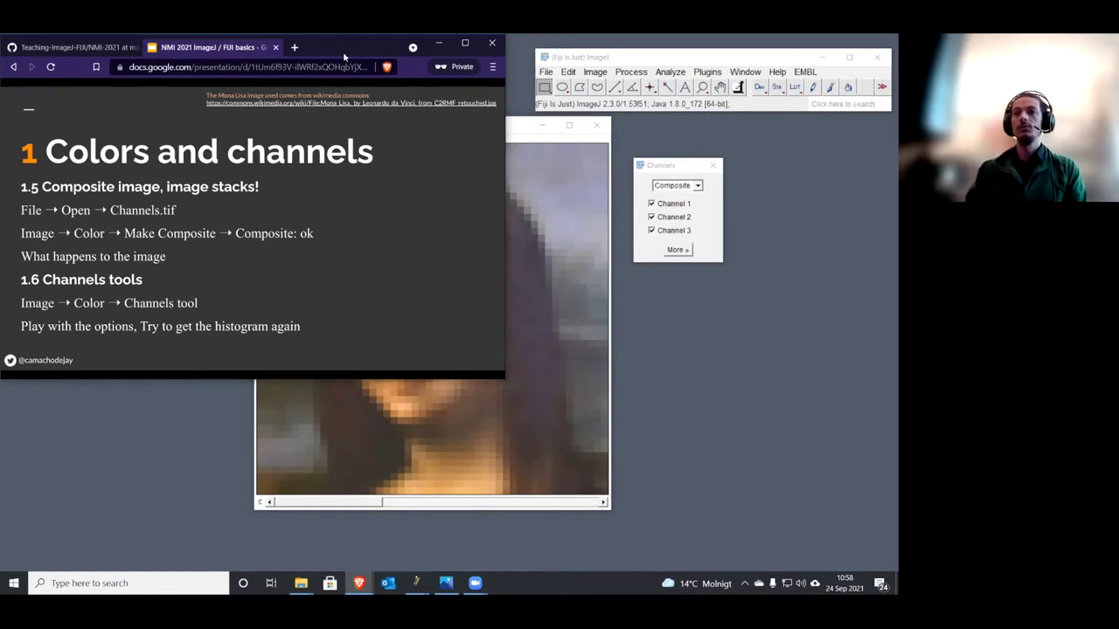
pyautogui.press('Right')
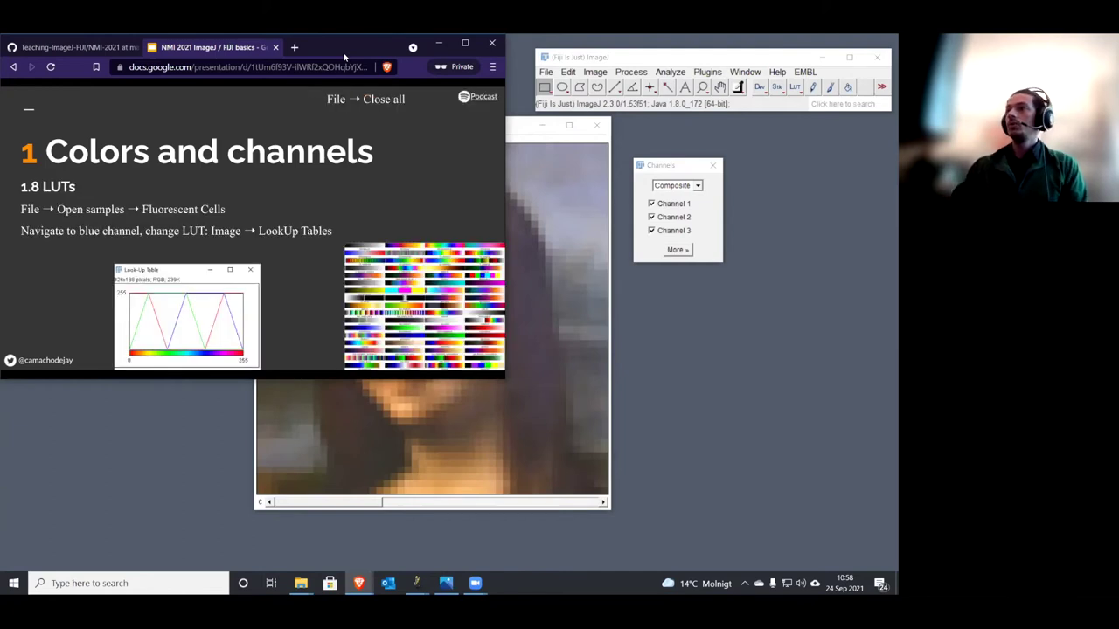
pyautogui.click(562, 151)
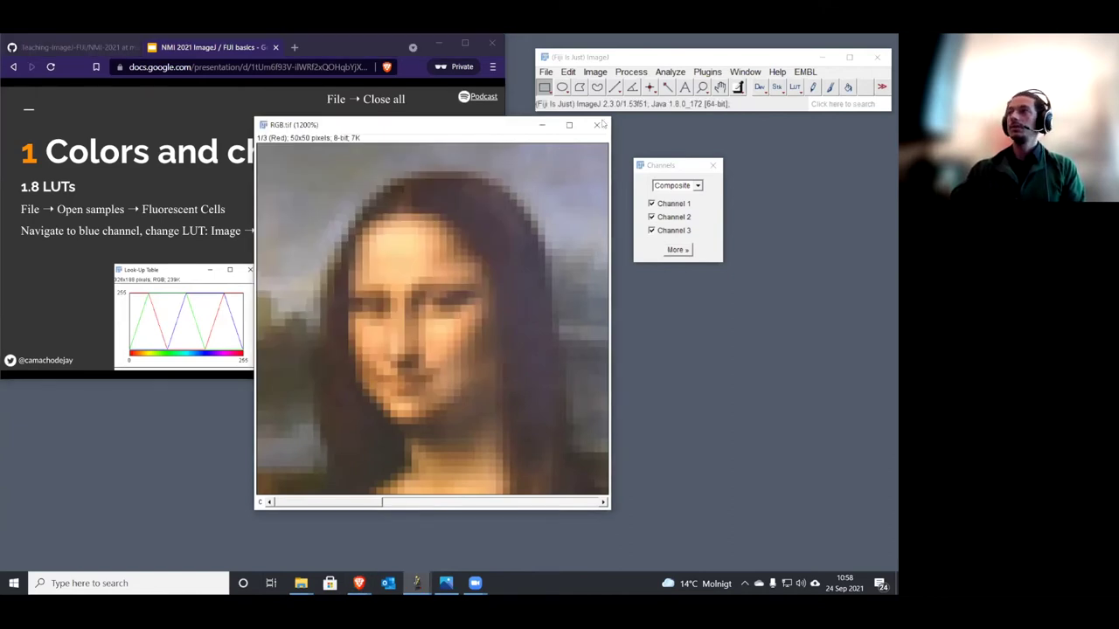
pyautogui.click(598, 129)
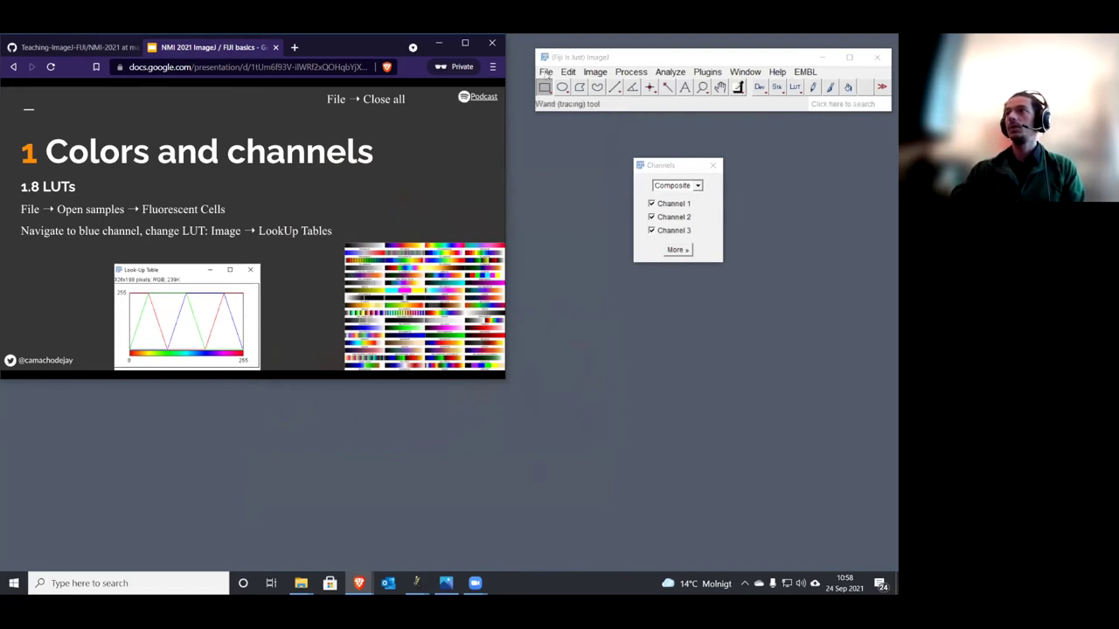
# Step: Open the Fluorescent Cells sample image and position its window between the slides and the Channels window
pyautogui.click(545, 72)
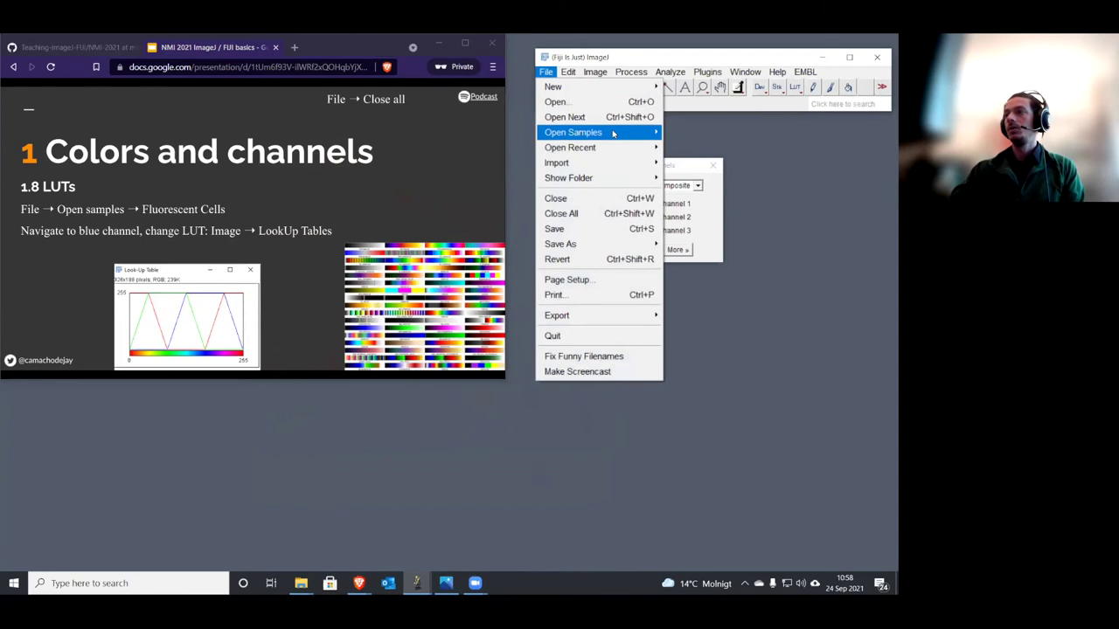
pyautogui.moveTo(613, 132)
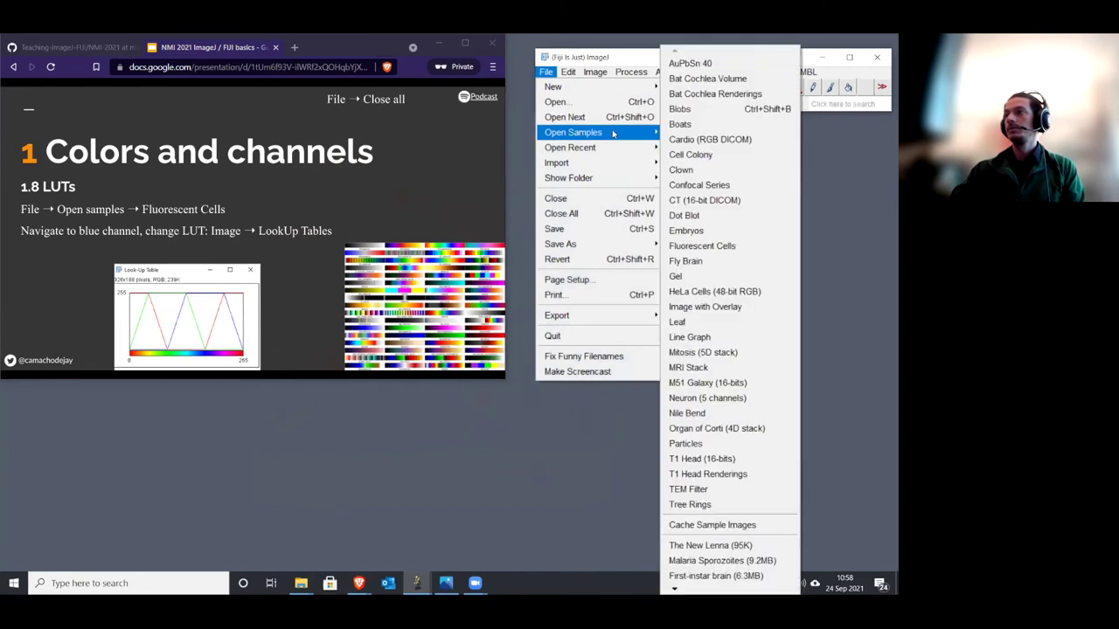
pyautogui.click(721, 247)
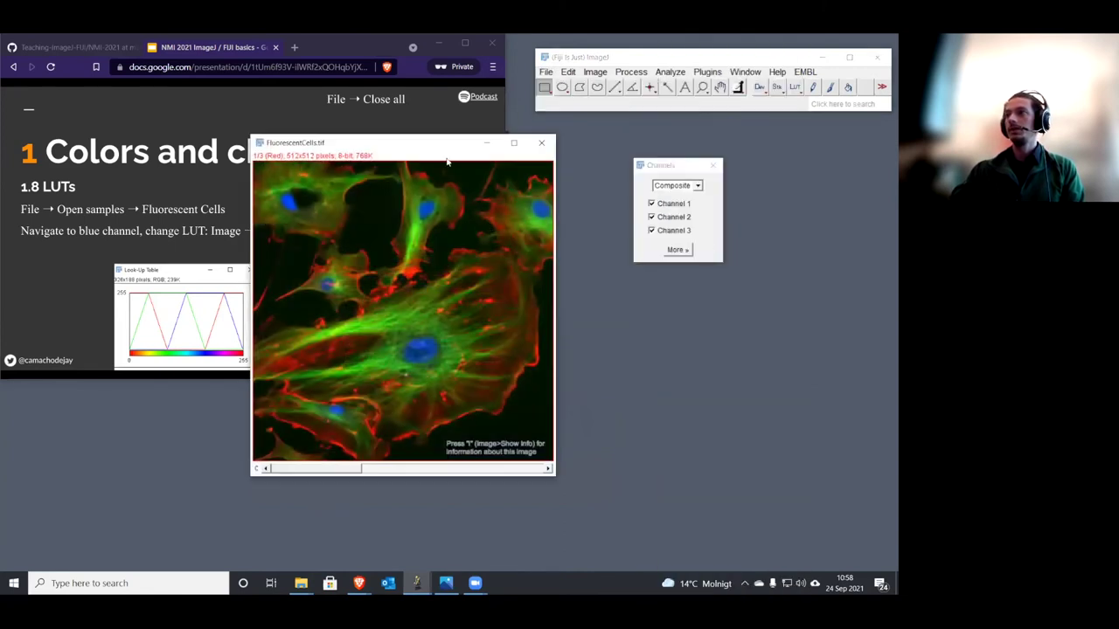
pyautogui.moveTo(429, 147); pyautogui.dragTo(478, 166)
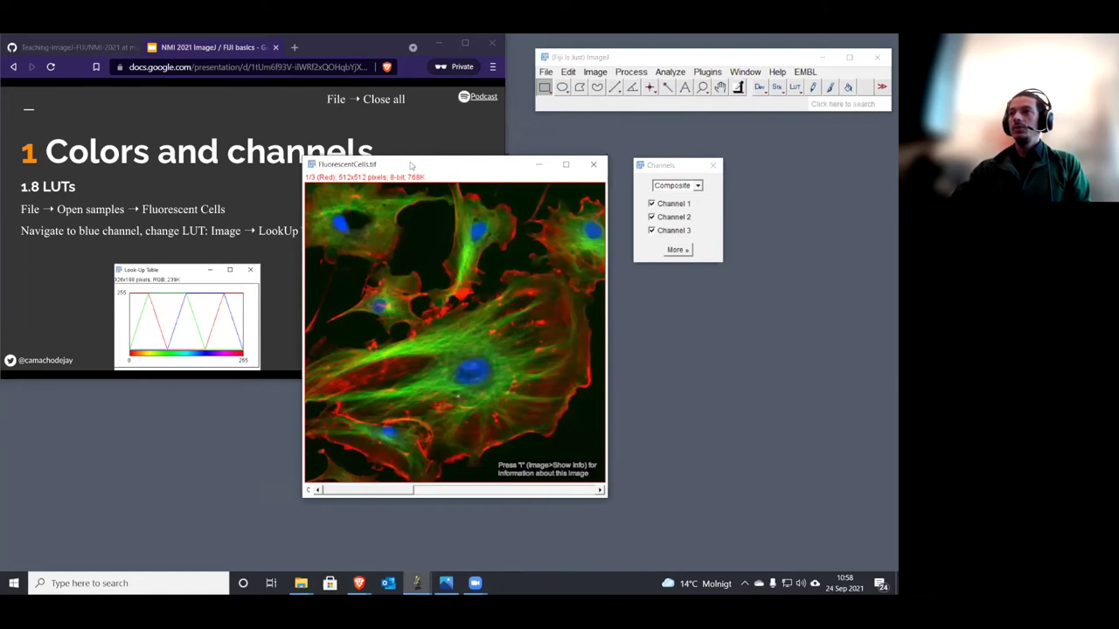
pyautogui.moveTo(418, 162); pyautogui.dragTo(406, 150)
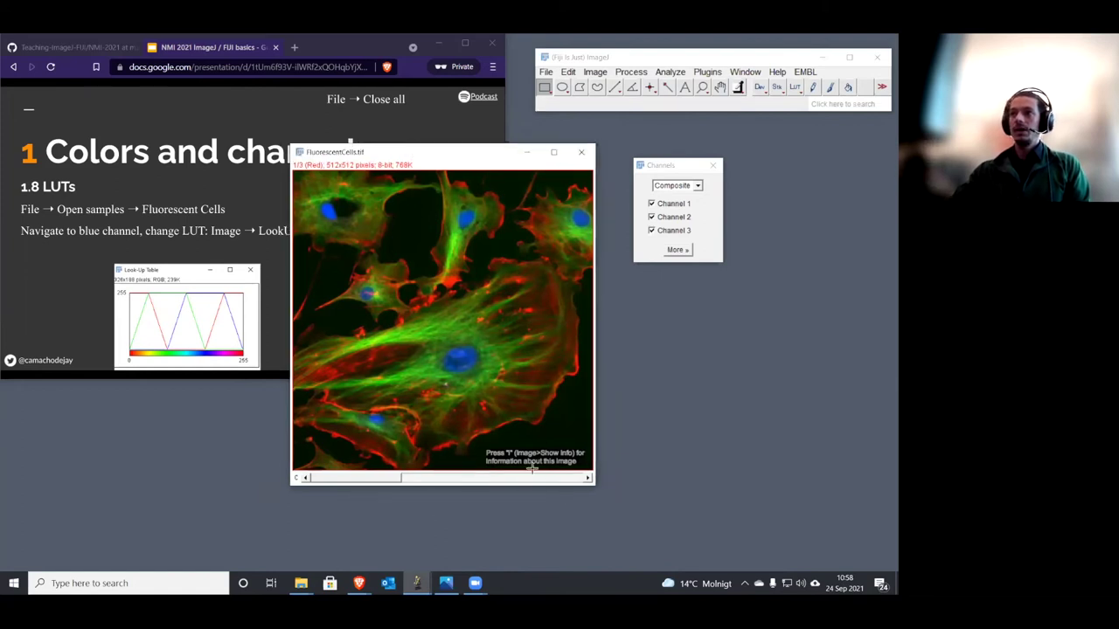
# Step: Step through the Fluorescent Cells channels from red to blue and back to red in Composite mode
pyautogui.click(587, 479)
pyautogui.click(588, 479)
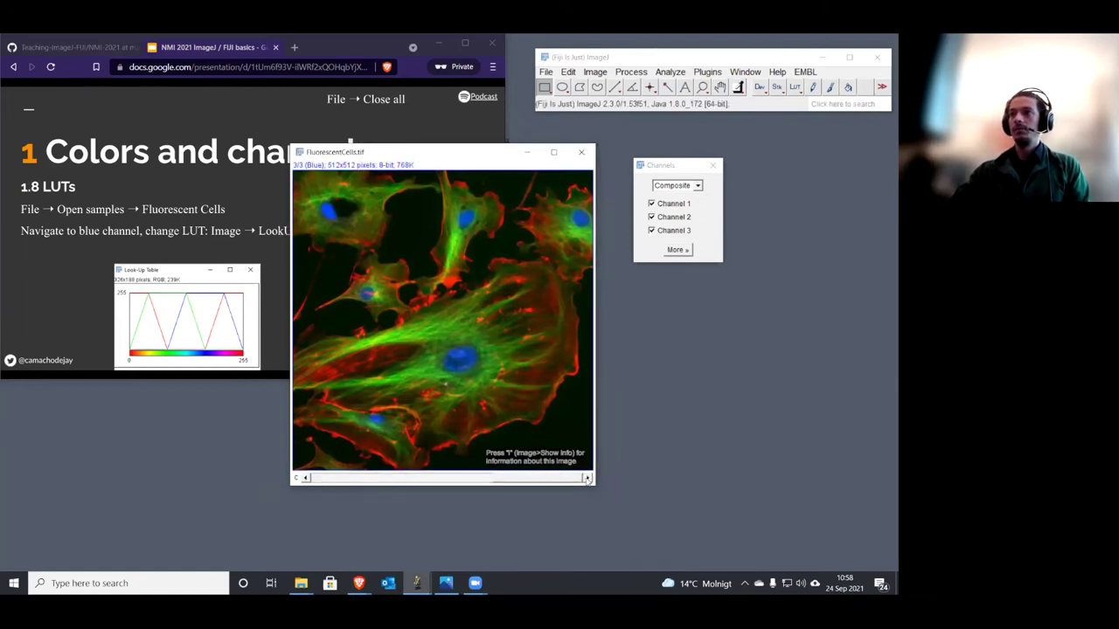
pyautogui.click(305, 479)
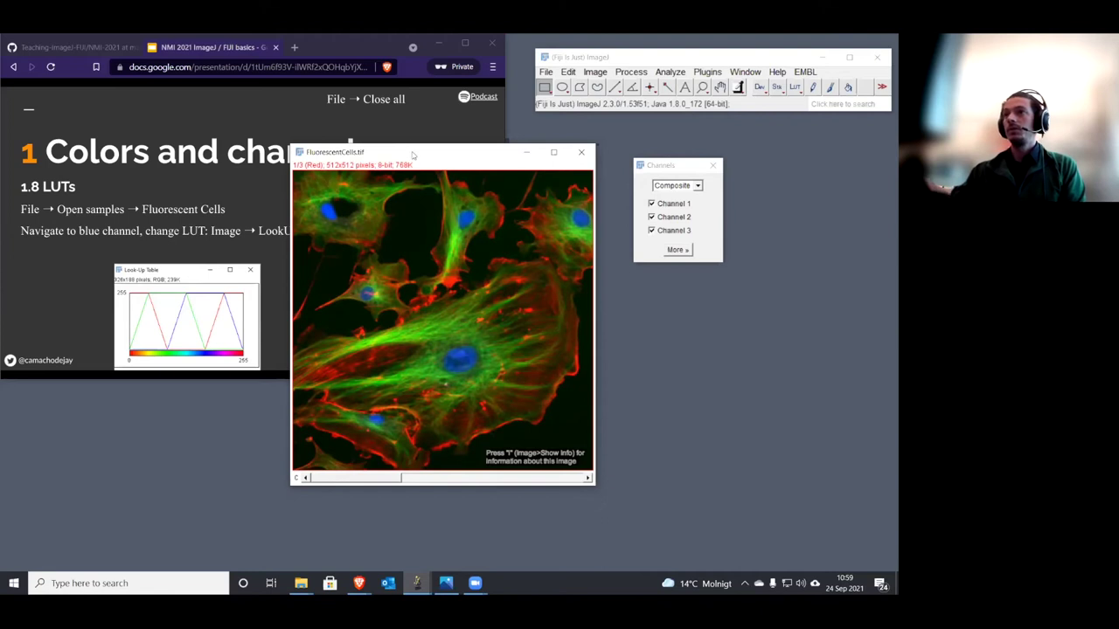
pyautogui.moveTo(410, 154); pyautogui.dragTo(404, 154)
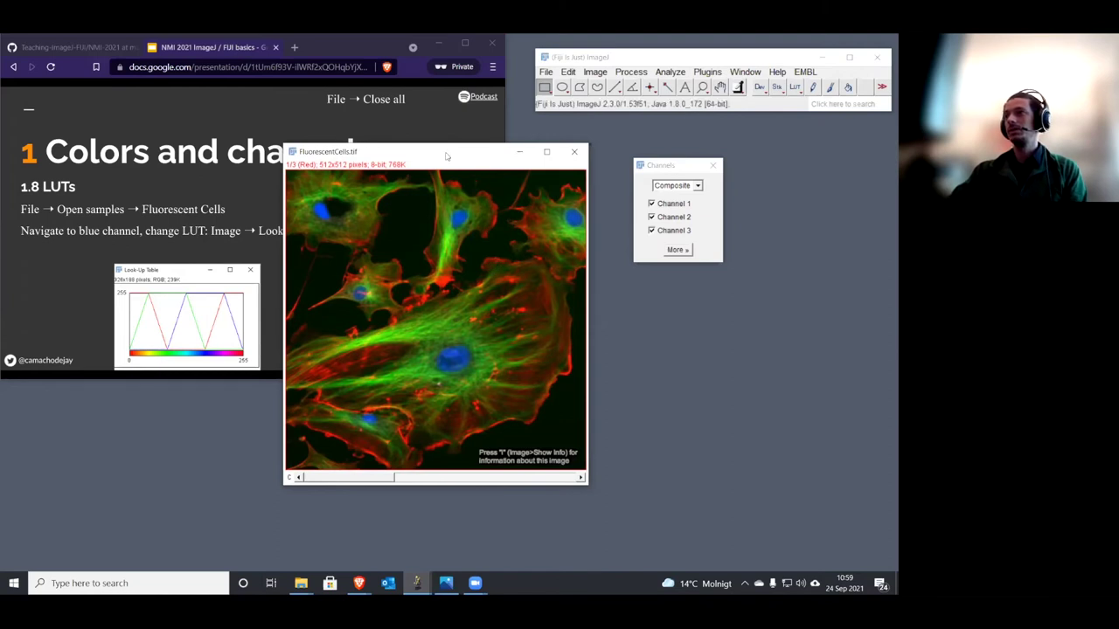
pyautogui.moveTo(445, 156); pyautogui.dragTo(431, 157)
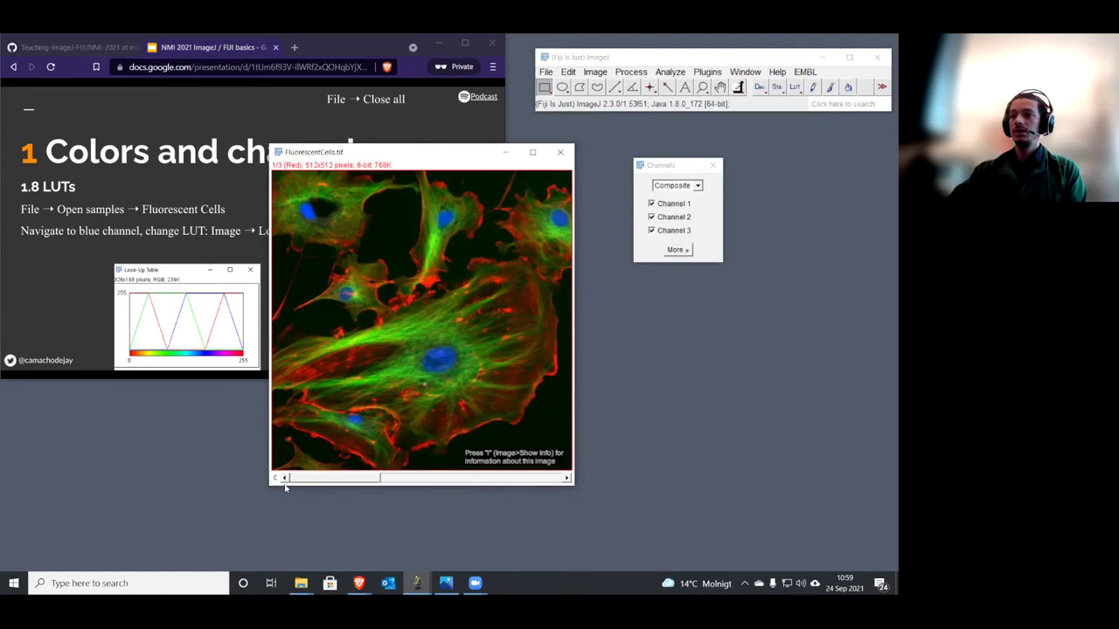
pyautogui.click(566, 478)
pyautogui.click(566, 478)
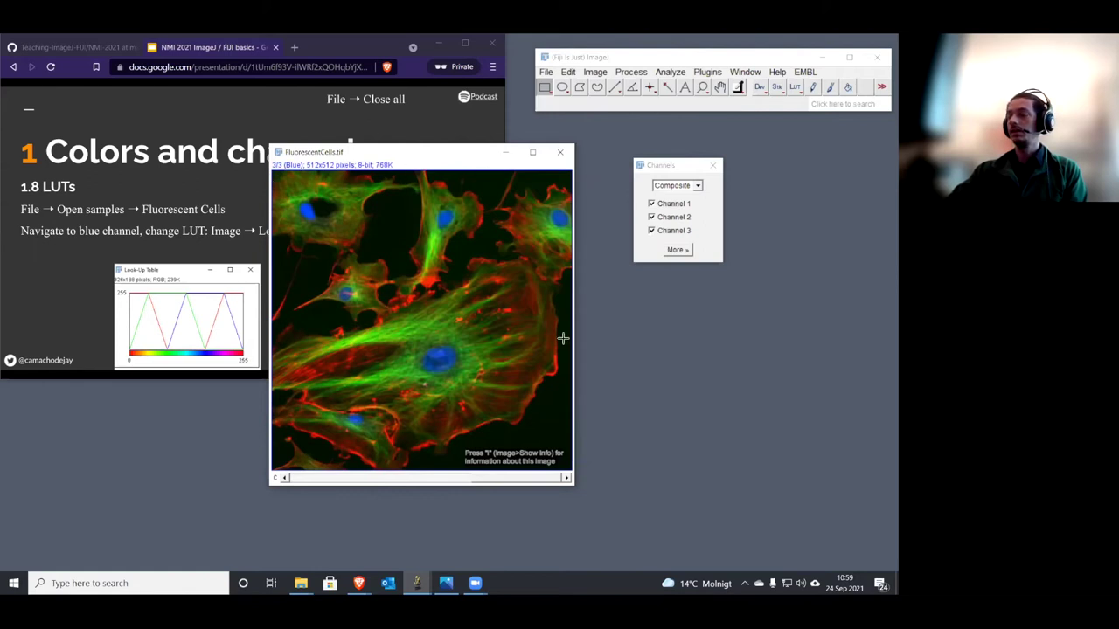
pyautogui.click(285, 478)
pyautogui.click(285, 478)
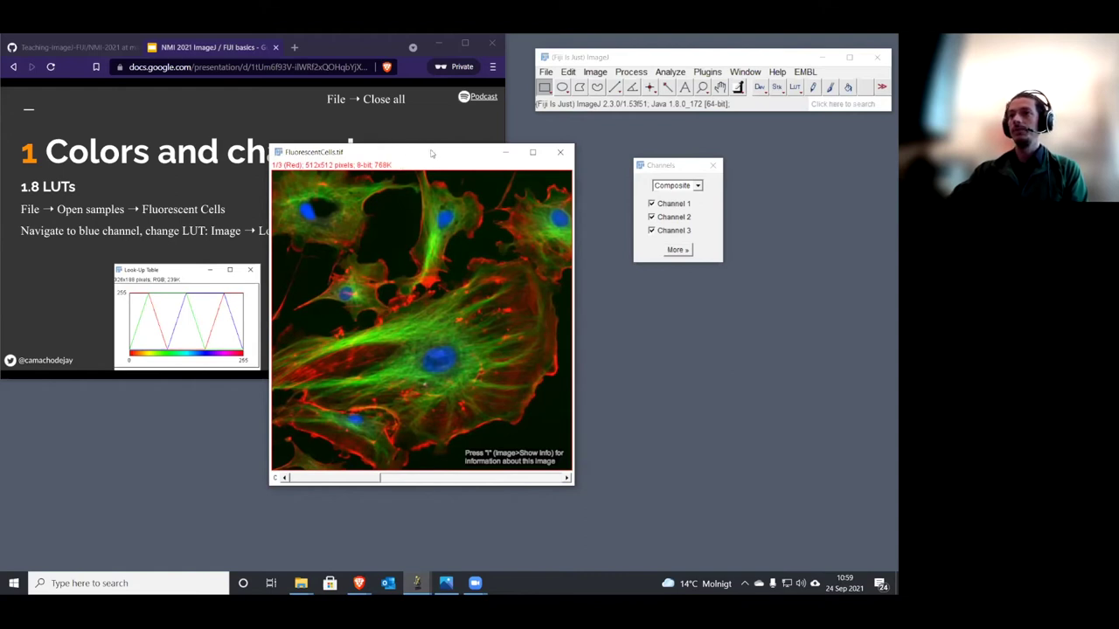
# Step: Apply the Grays lookup table to the red channel of FluorescentCells.tif and reposition the image window beside the Channels window
pyautogui.moveTo(431, 154); pyautogui.dragTo(498, 171)
pyautogui.click(595, 74)
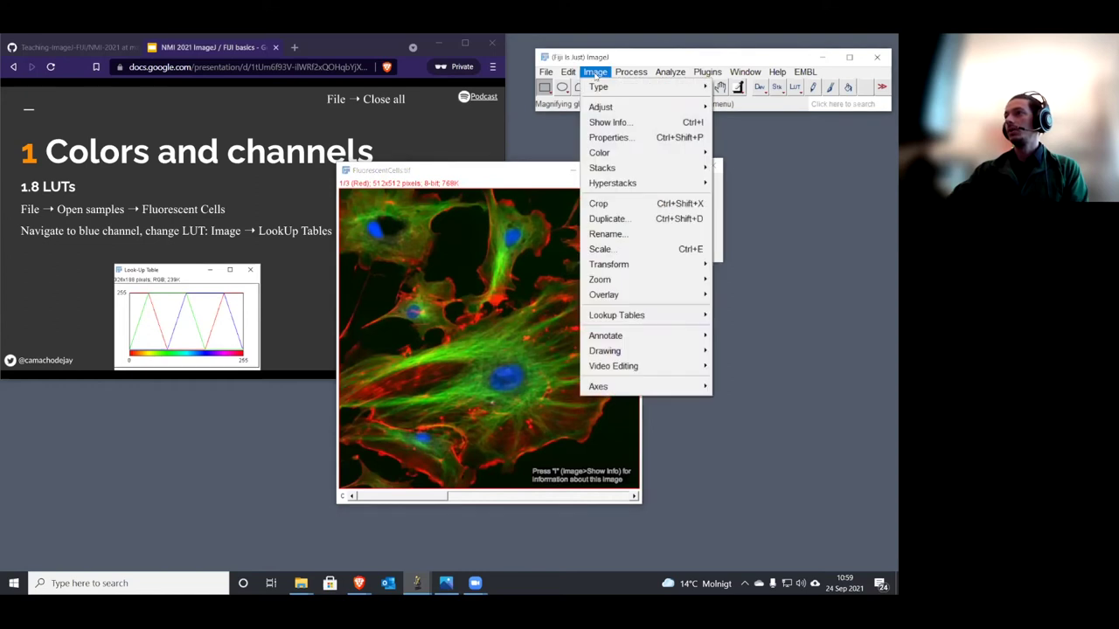
pyautogui.moveTo(569, 73)
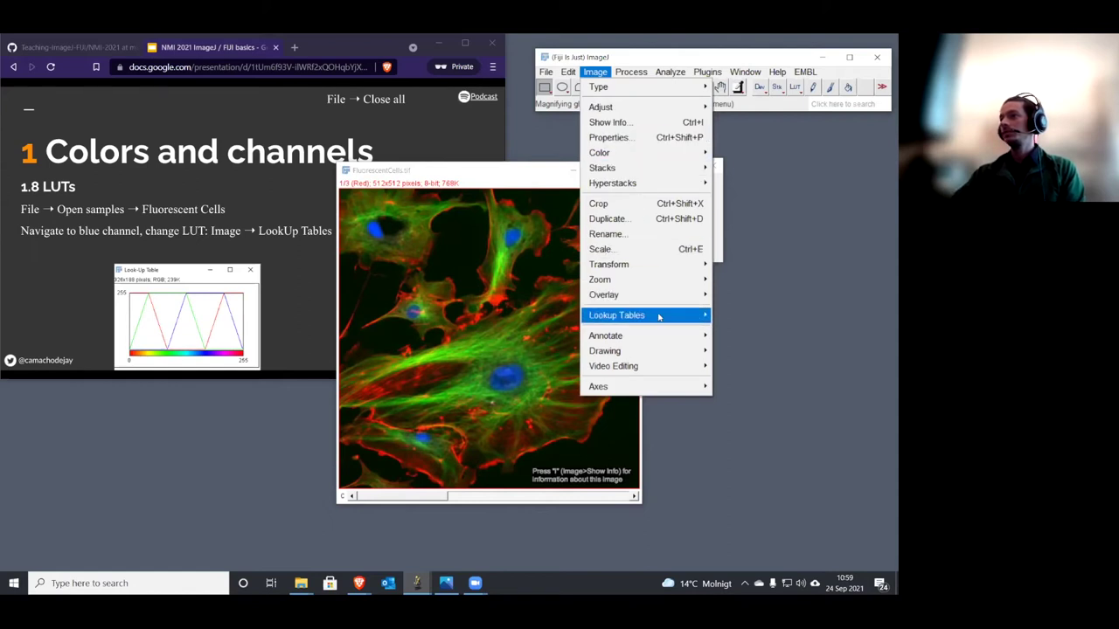
pyautogui.moveTo(659, 317)
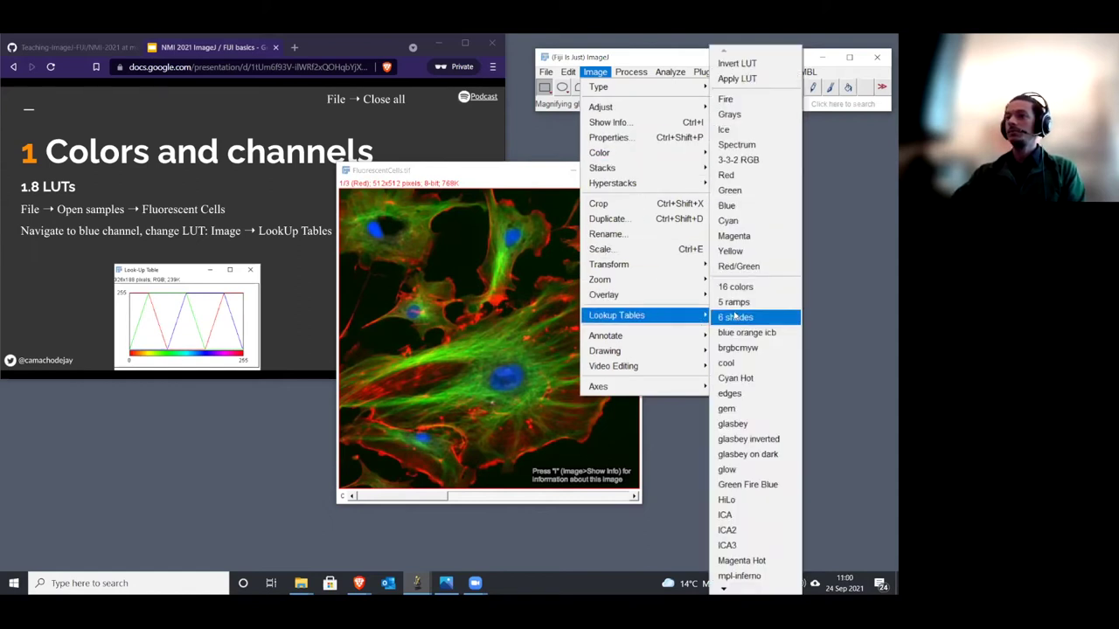
pyautogui.click(738, 115)
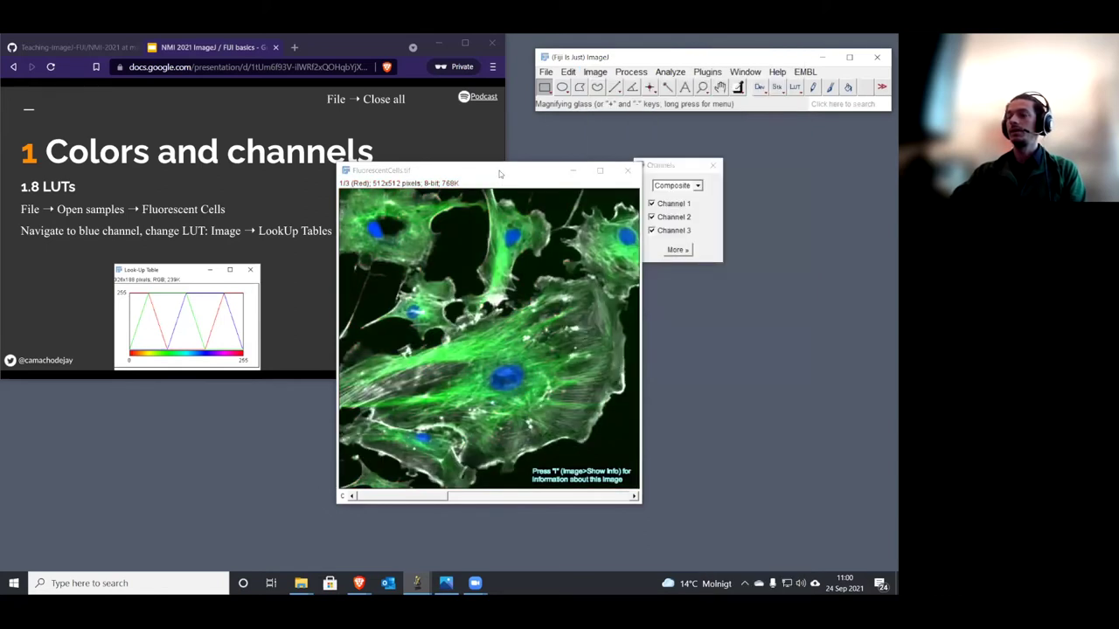
pyautogui.moveTo(499, 171); pyautogui.dragTo(431, 149)
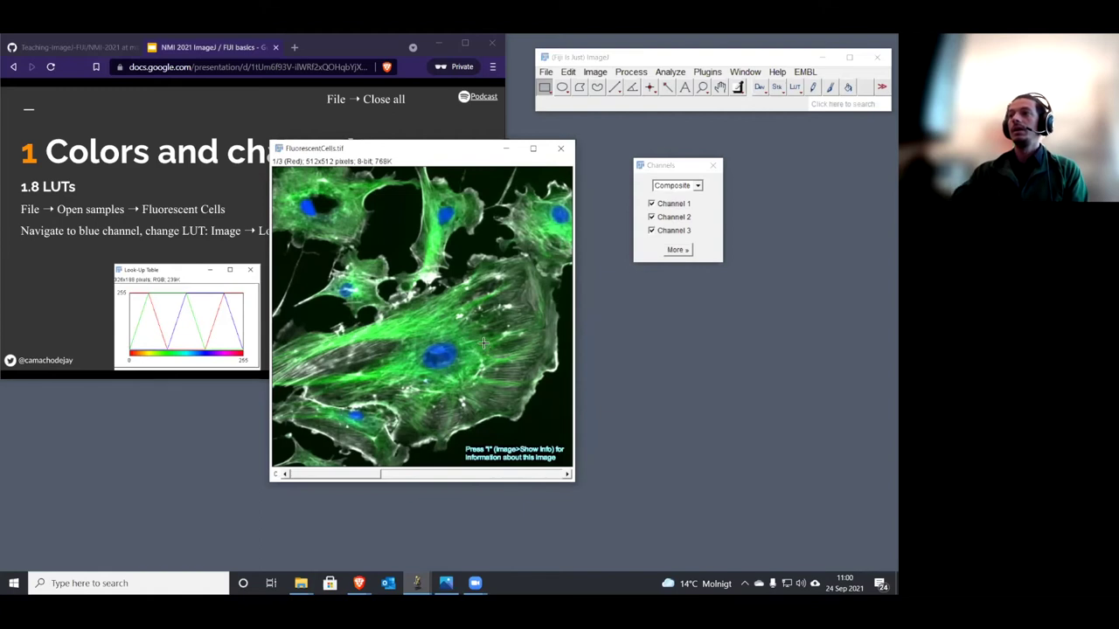
# Step: Apply the Magenta Hot lookup table to channel 1 of FluorescentCells.tif
pyautogui.click(596, 74)
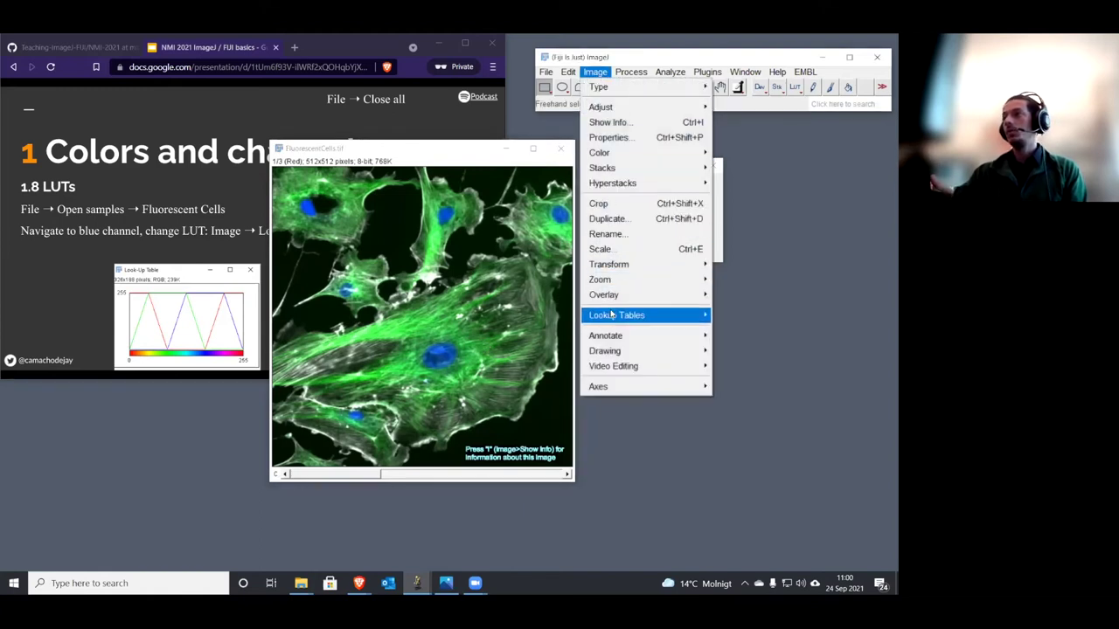
pyautogui.moveTo(612, 314)
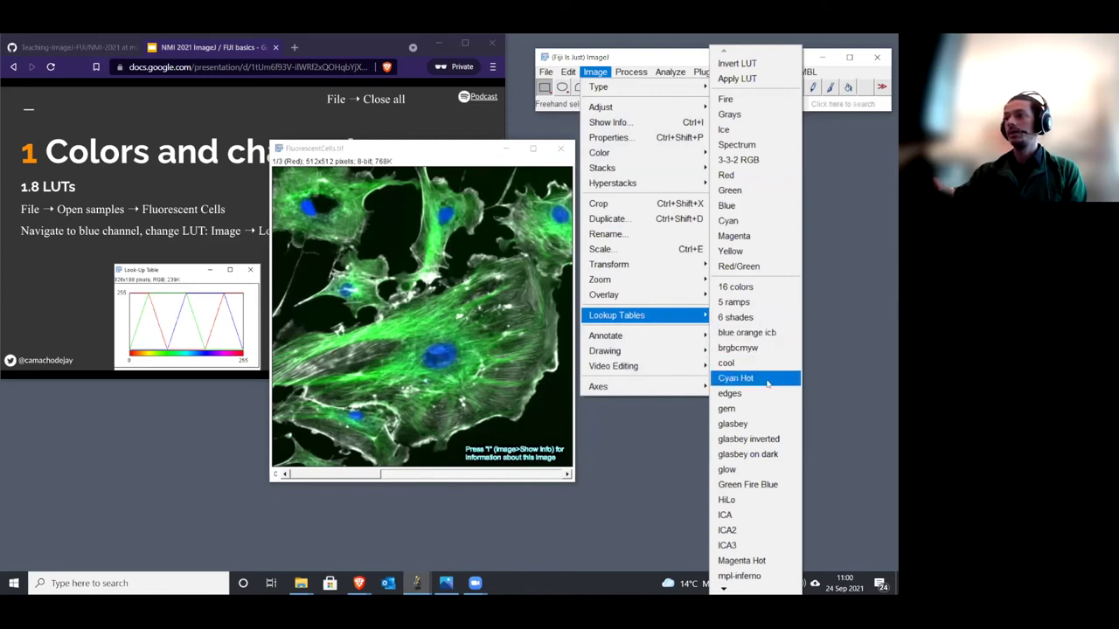
pyautogui.click(764, 562)
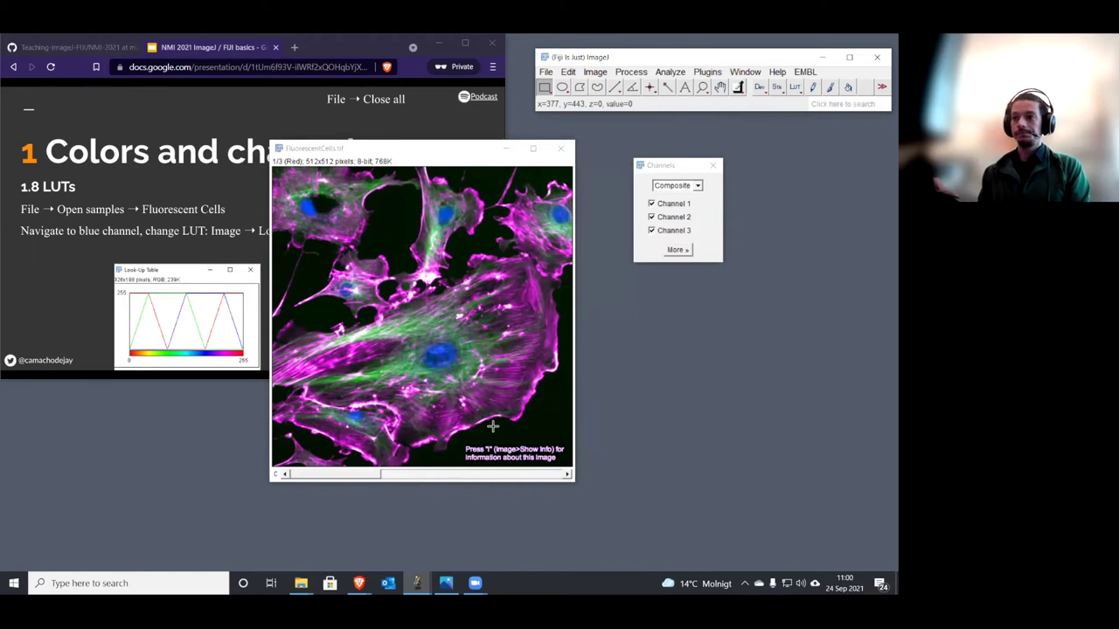
# Step: Close the FluorescentCells.tif image and advance the browser slides to section 2 Pre-processing
pyautogui.click(561, 154)
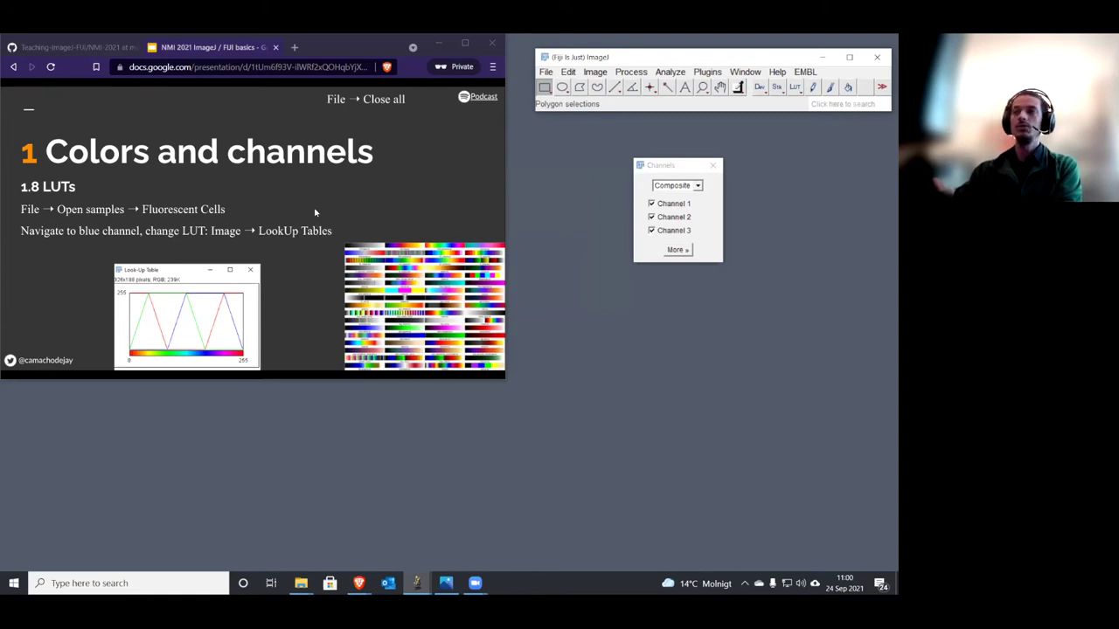
pyautogui.click(316, 212)
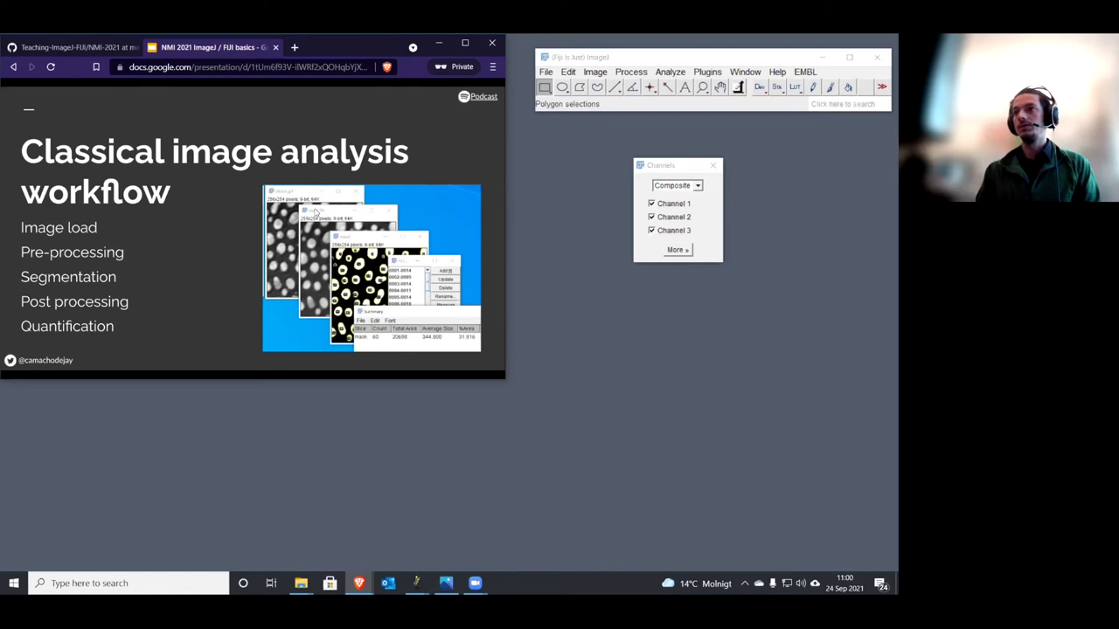
pyautogui.press('Right')
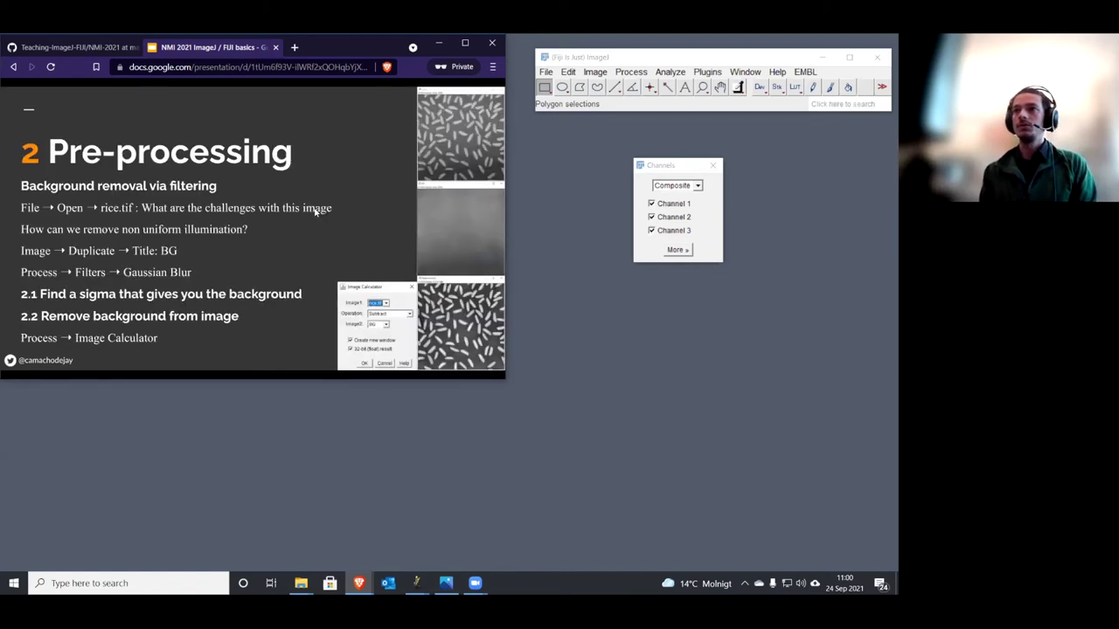
# Step: Open the rice image from the Step 2 folder and position its window between the slides and the Channels window
pyautogui.click(546, 72)
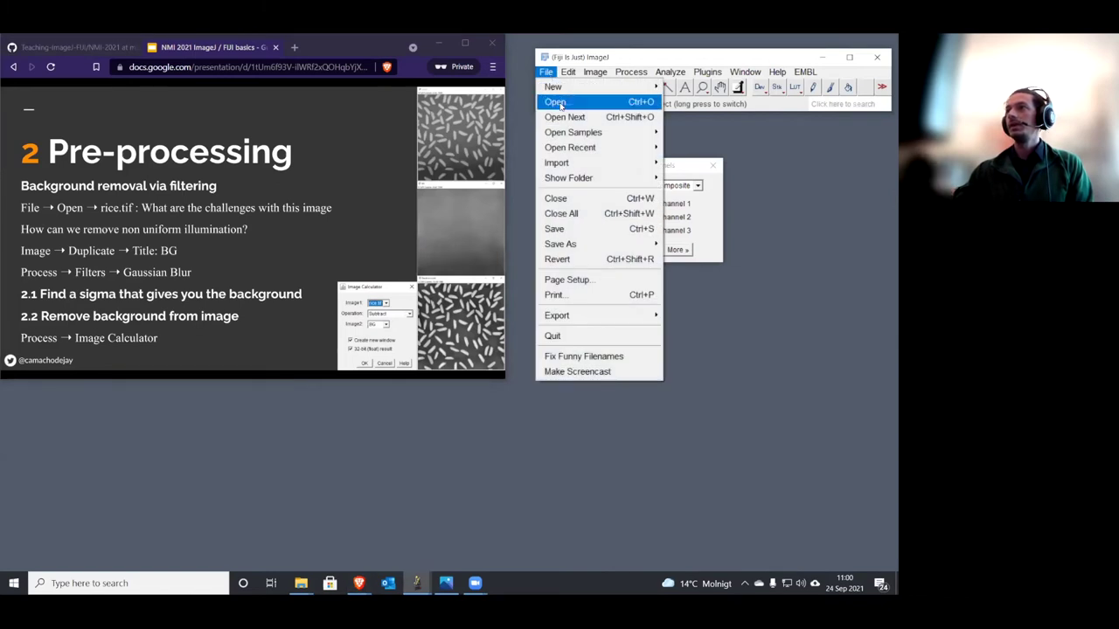
pyautogui.click(555, 101)
pyautogui.click(539, 215)
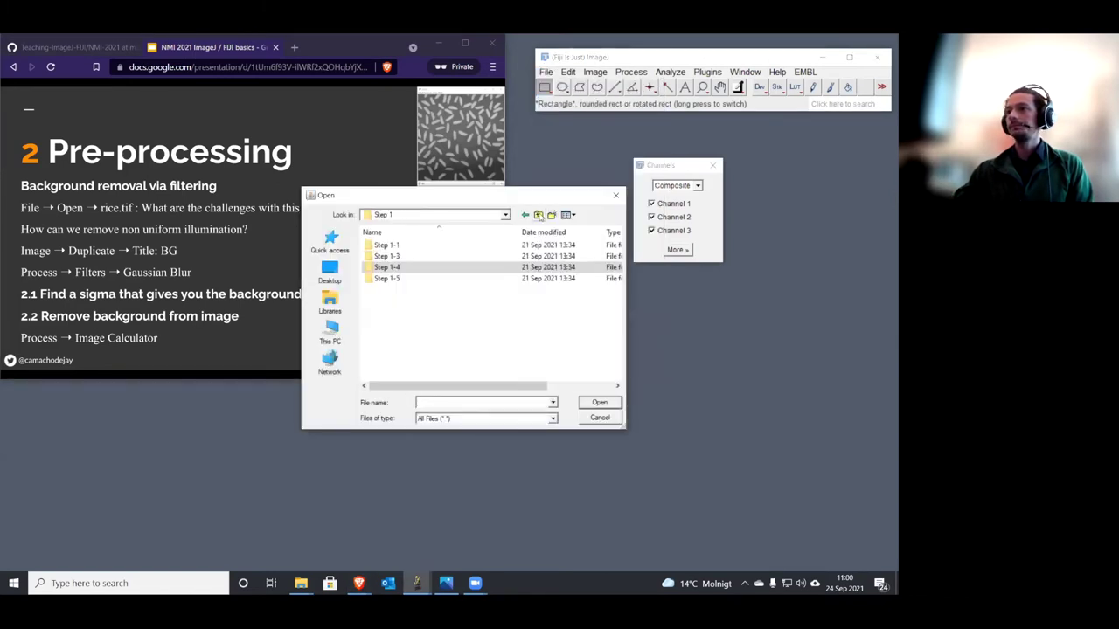
pyautogui.click(539, 215)
pyautogui.doubleClick(400, 256)
pyautogui.click(399, 256)
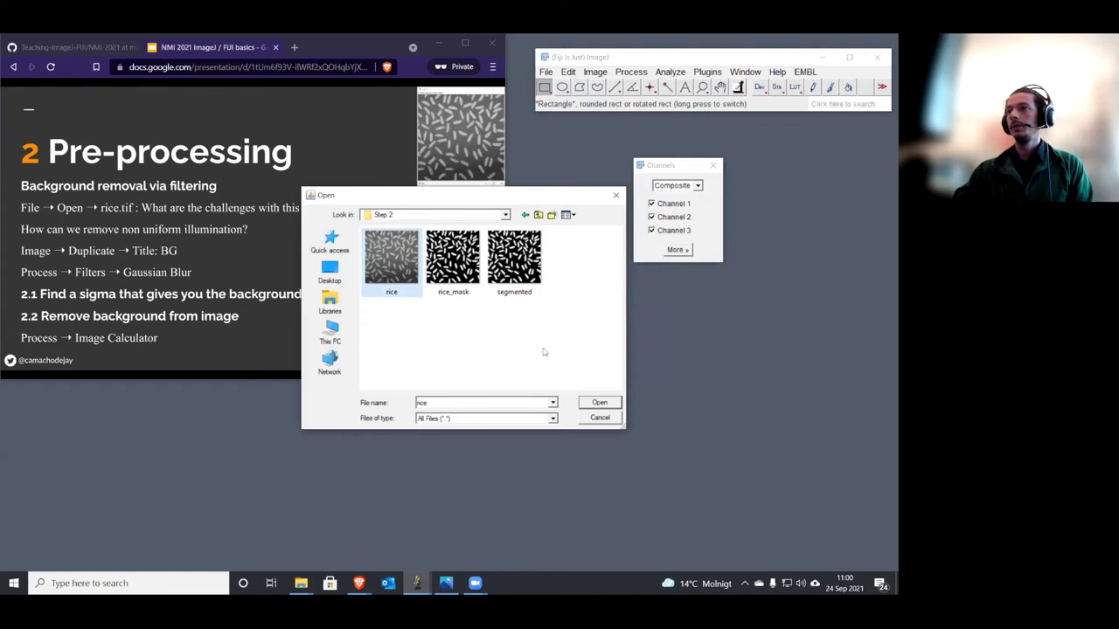
pyautogui.click(599, 403)
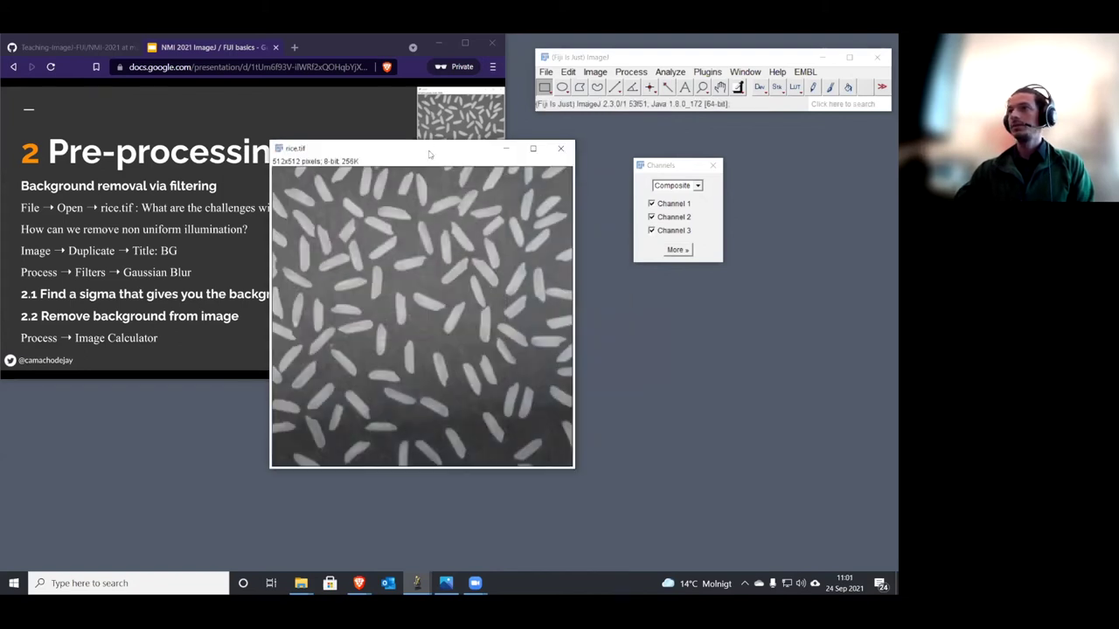
pyautogui.moveTo(432, 153); pyautogui.dragTo(476, 145)
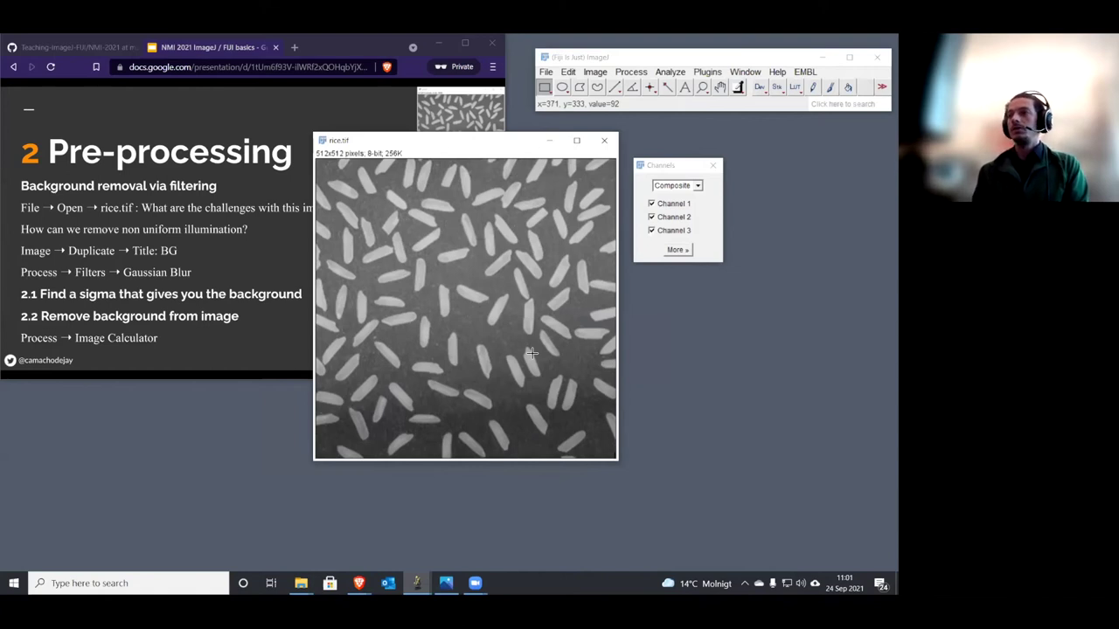
pyautogui.moveTo(499, 145); pyautogui.dragTo(418, 148)
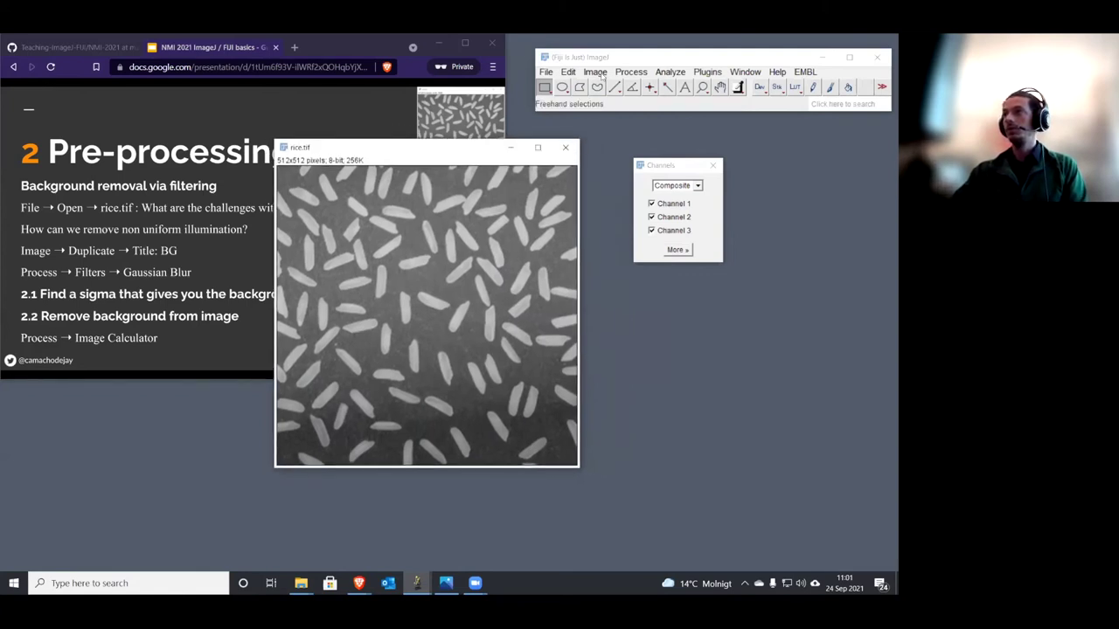
# Step: Preview thresholds on rice.tif with lower limits of 144 and about 103, and reset and close the Threshold tool
pyautogui.click(602, 75)
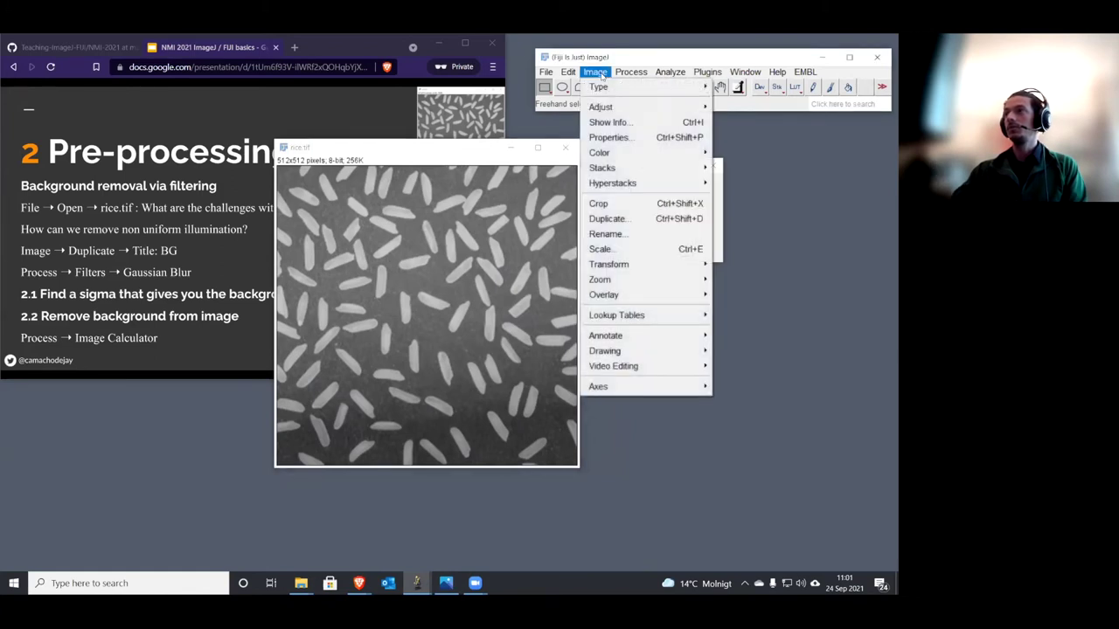
pyautogui.moveTo(603, 107)
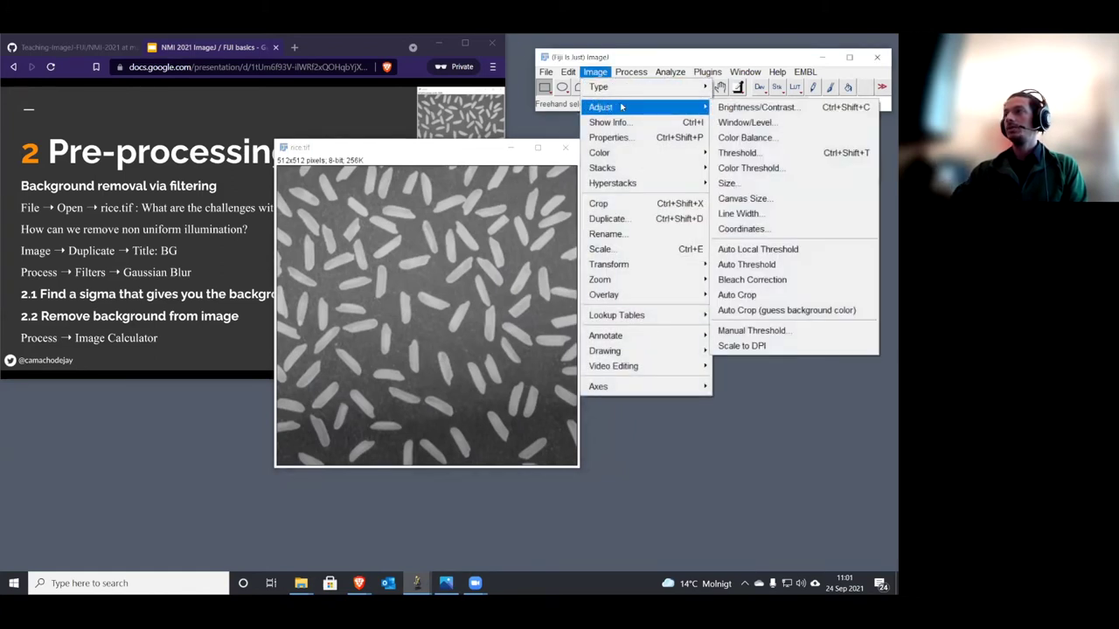
pyautogui.click(750, 152)
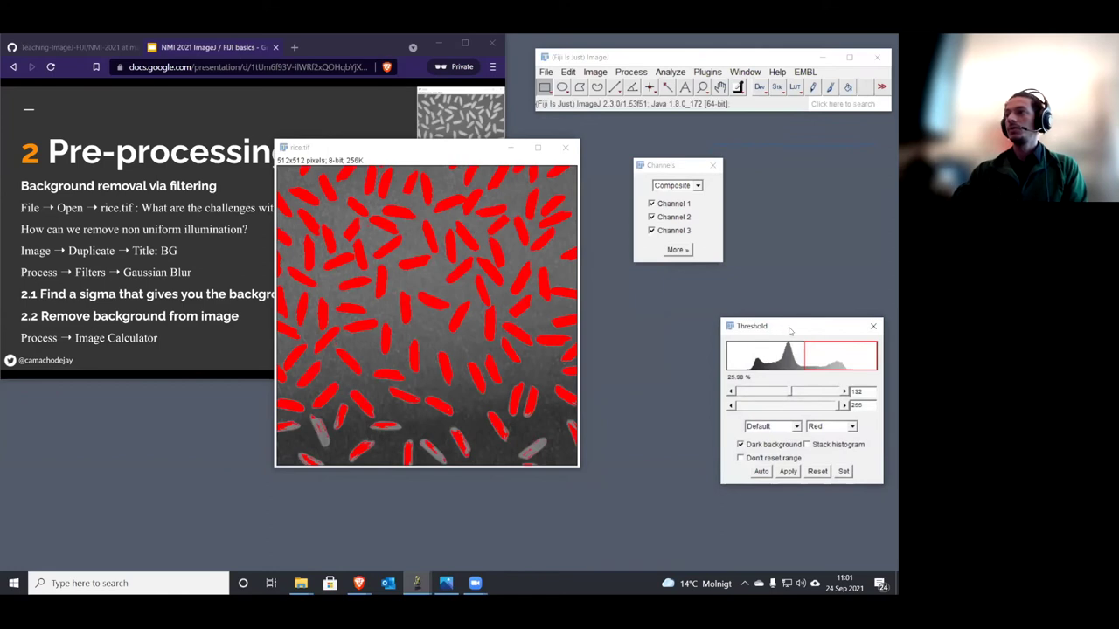
pyautogui.moveTo(777, 328); pyautogui.dragTo(688, 242)
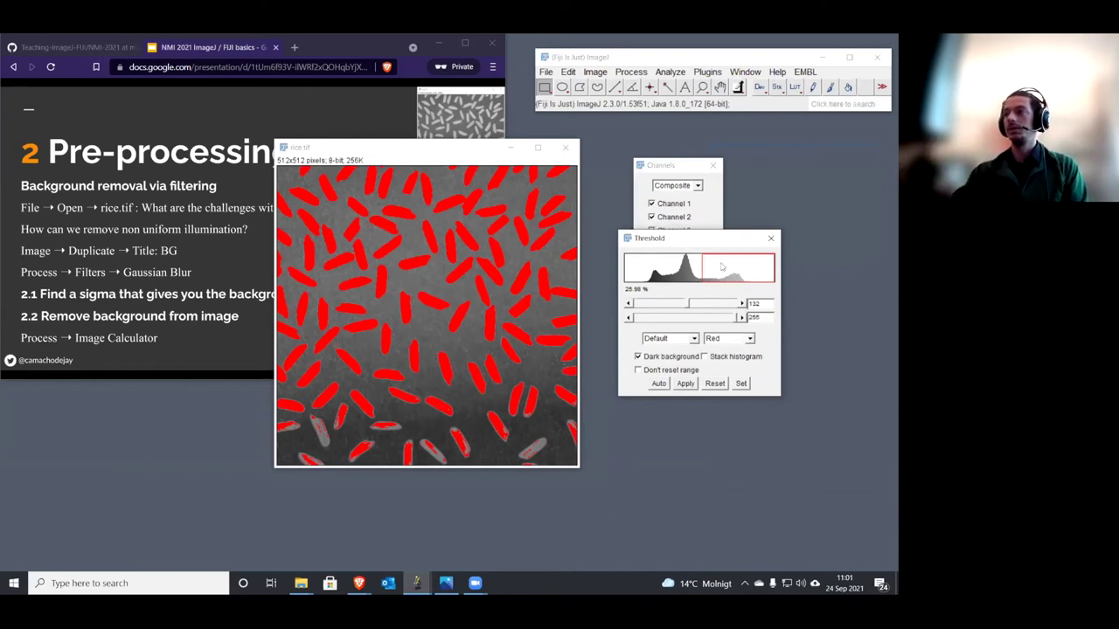
pyautogui.moveTo(688, 306)
pyautogui.mouseDown()
pyautogui.moveTo(700, 306)
pyautogui.moveTo(678, 306)
pyautogui.moveTo(694, 306)
pyautogui.mouseUp()
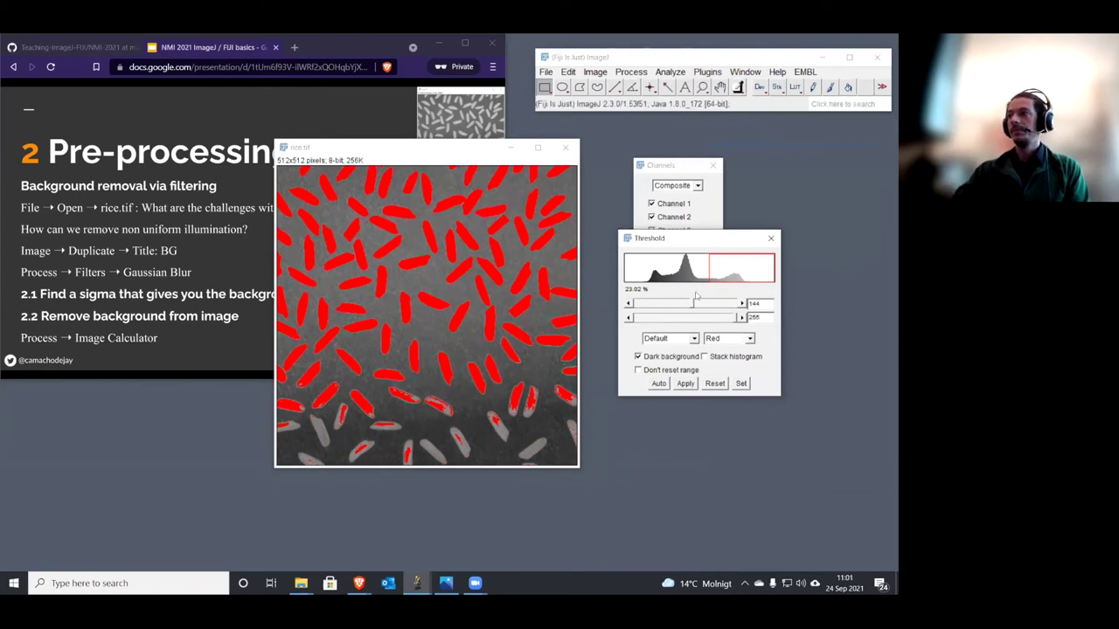
pyautogui.moveTo(694, 303); pyautogui.dragTo(678, 303)
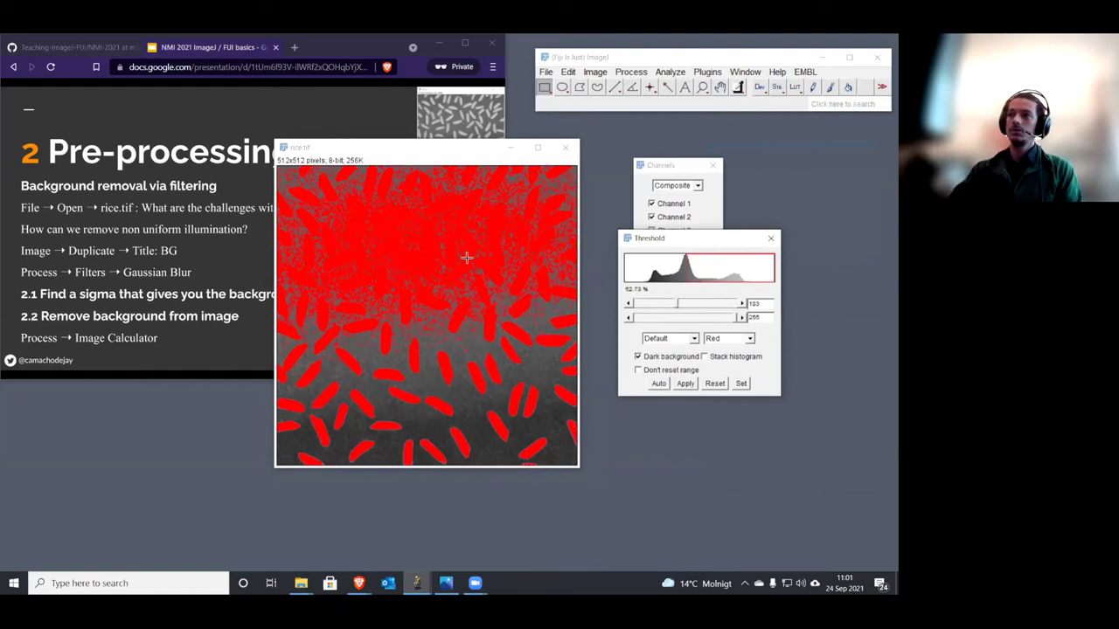
pyautogui.click(714, 383)
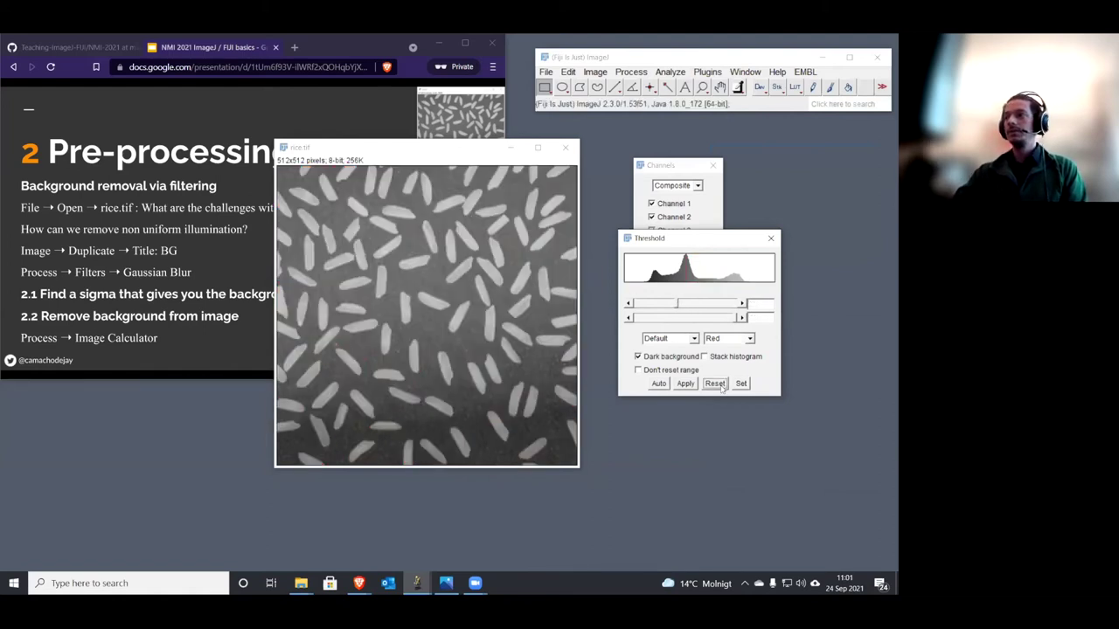
pyautogui.click(770, 238)
pyautogui.click(402, 154)
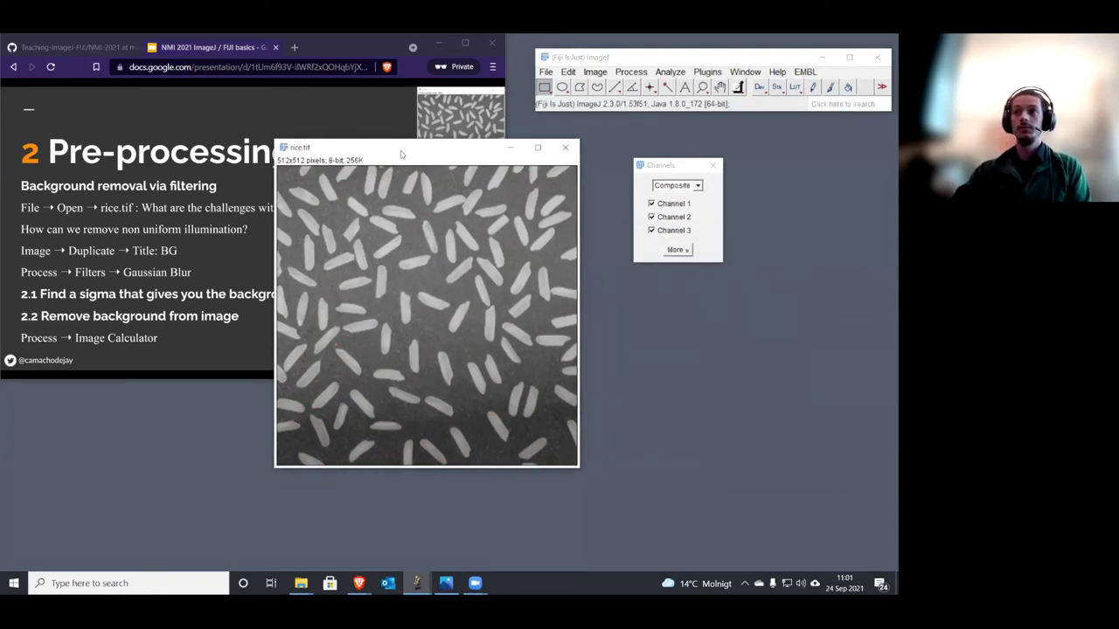
pyautogui.moveTo(401, 154); pyautogui.dragTo(410, 143)
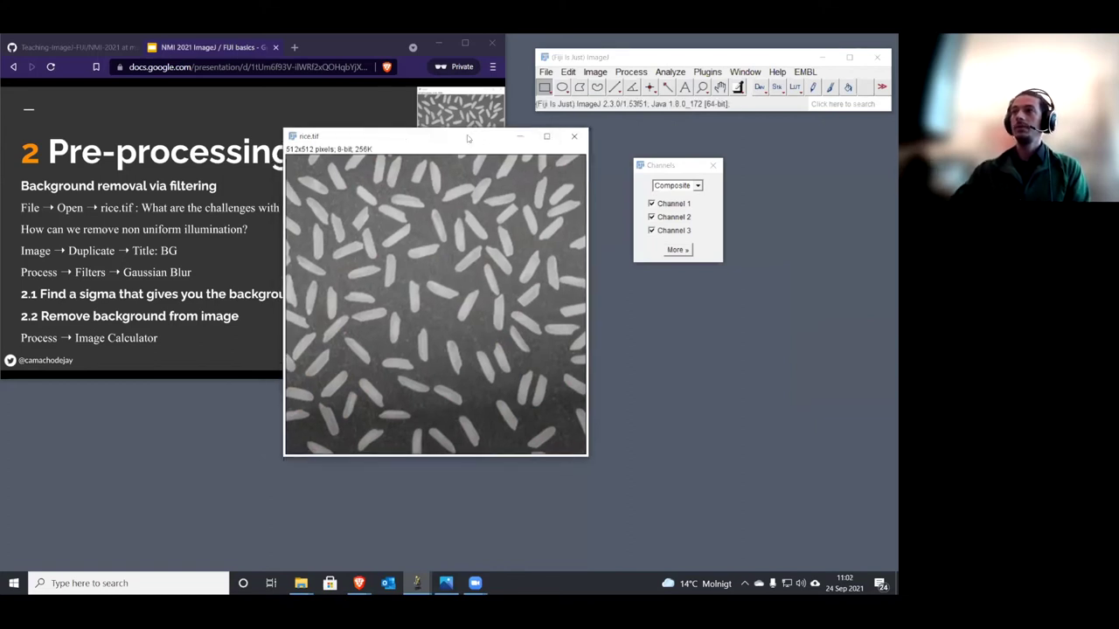
pyautogui.moveTo(468, 138); pyautogui.dragTo(460, 146)
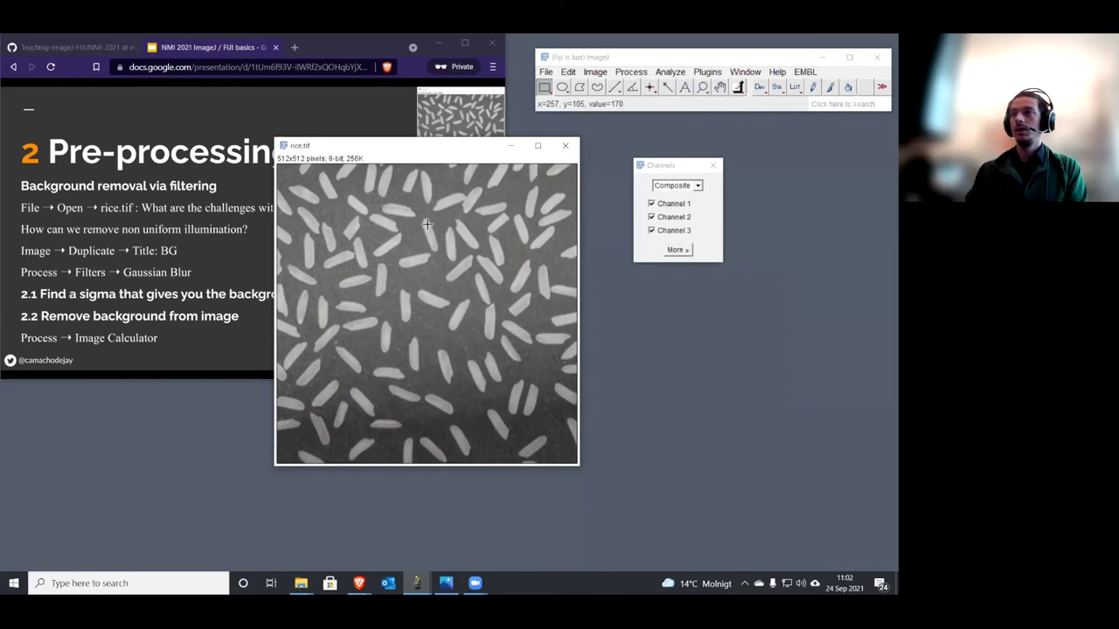
pyautogui.moveTo(436, 146); pyautogui.dragTo(412, 151)
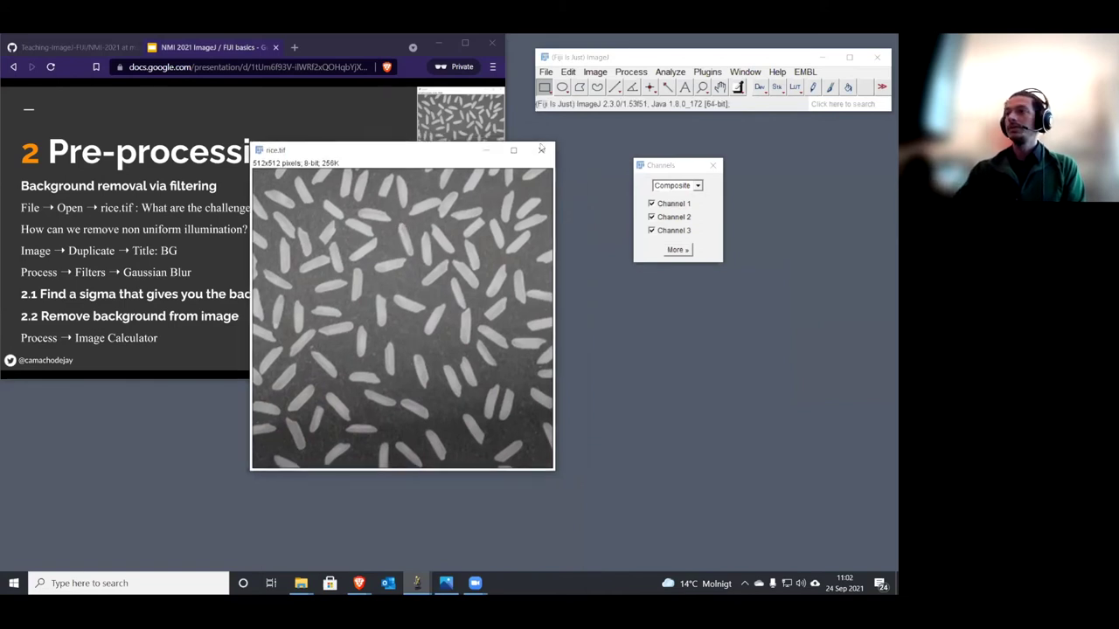
# Step: Duplicate rice.tif with the title BG and move the copy so it partly uncovers the original
pyautogui.click(569, 72)
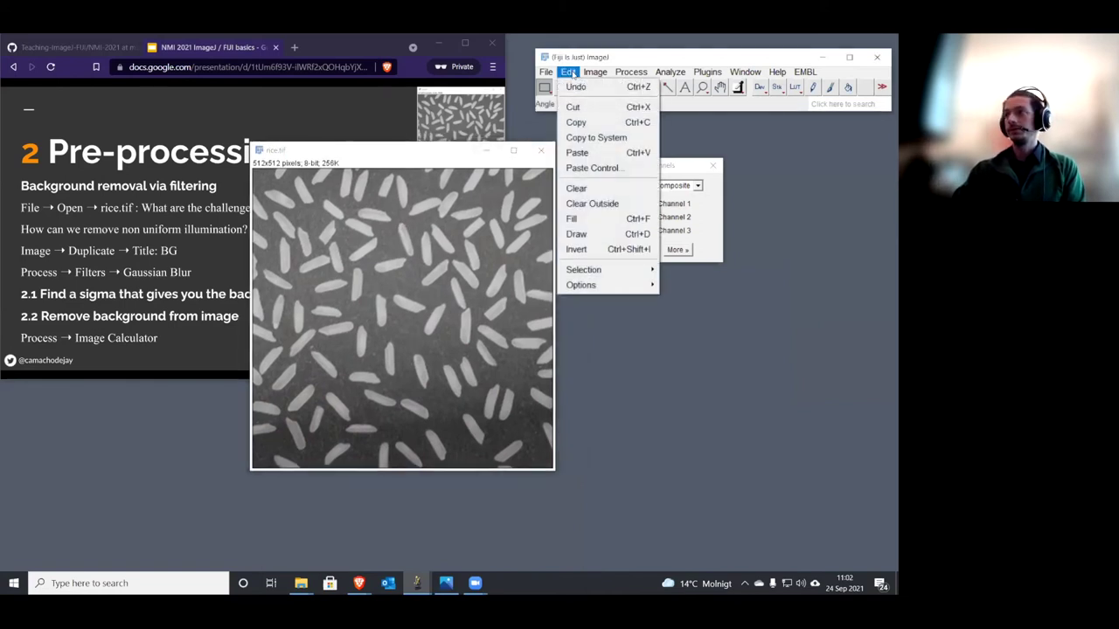
pyautogui.moveTo(594, 75)
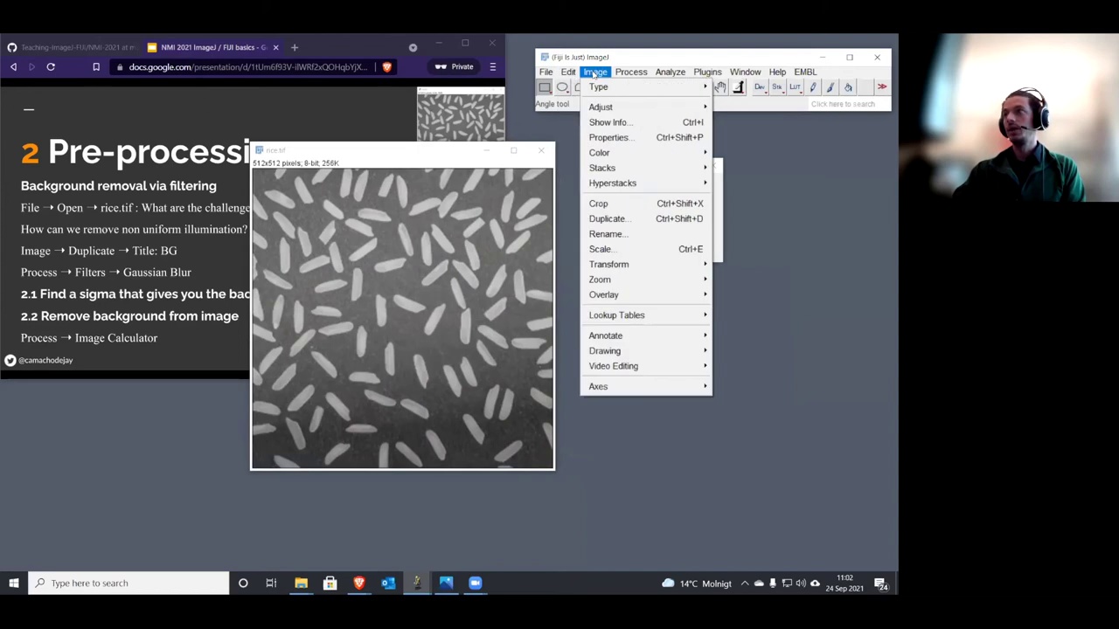
pyautogui.click(569, 72)
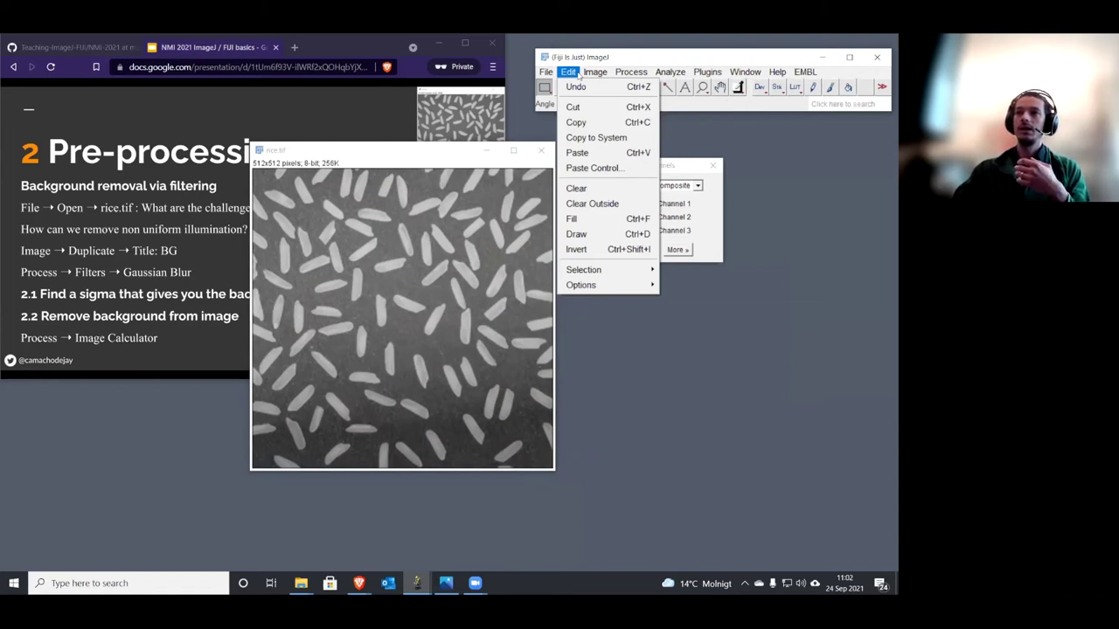
pyautogui.moveTo(583, 75)
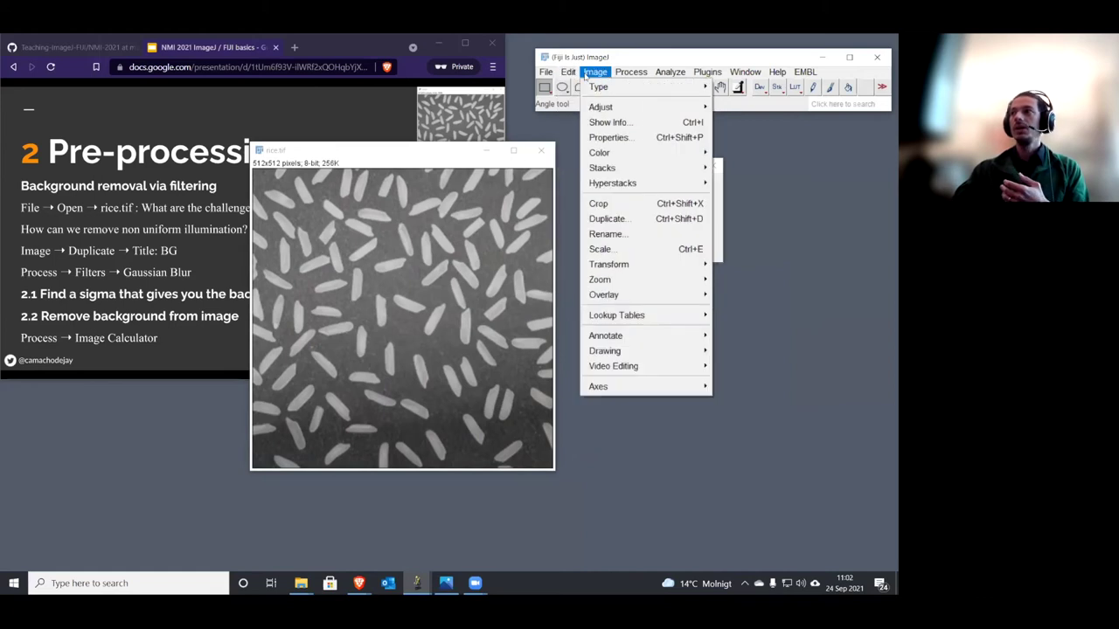
pyautogui.click(622, 224)
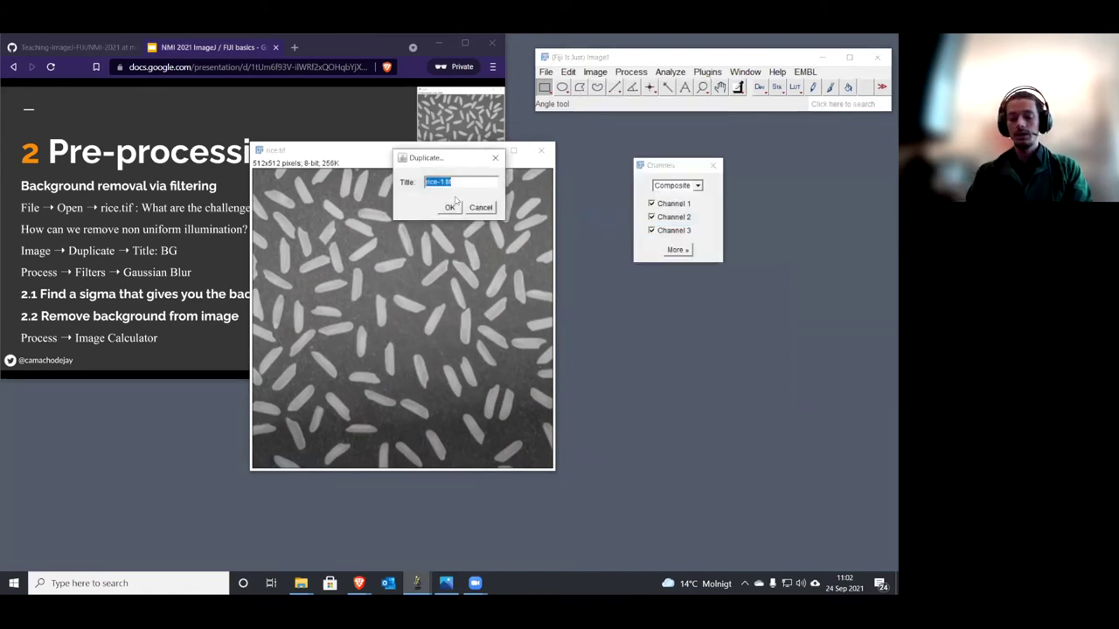
pyautogui.write('BG')
pyautogui.press('Return')
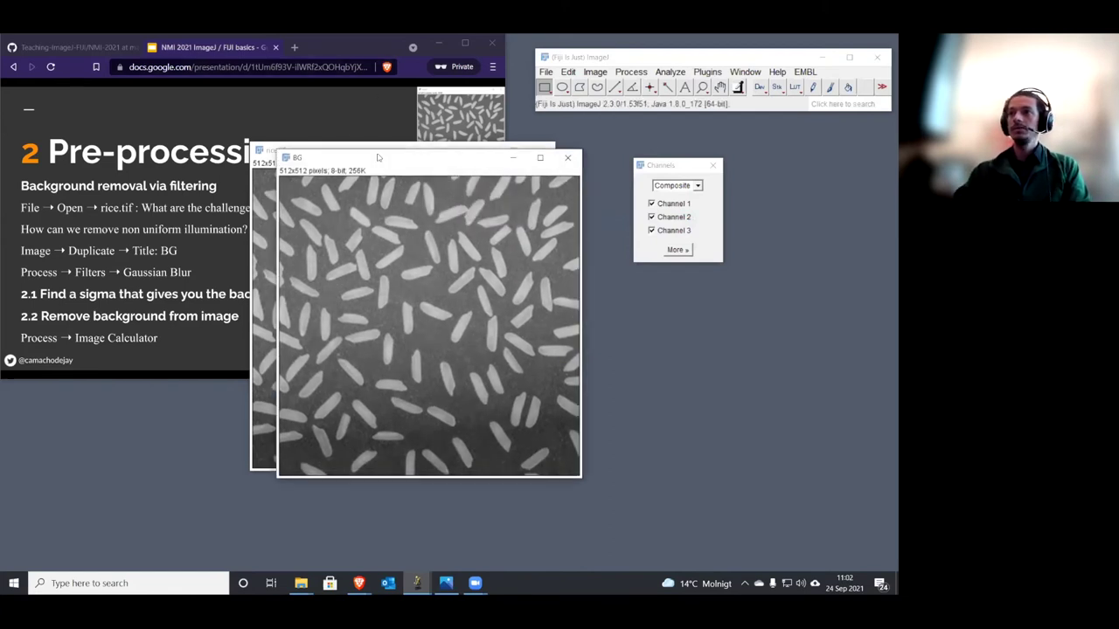
pyautogui.moveTo(378, 158); pyautogui.dragTo(423, 150)
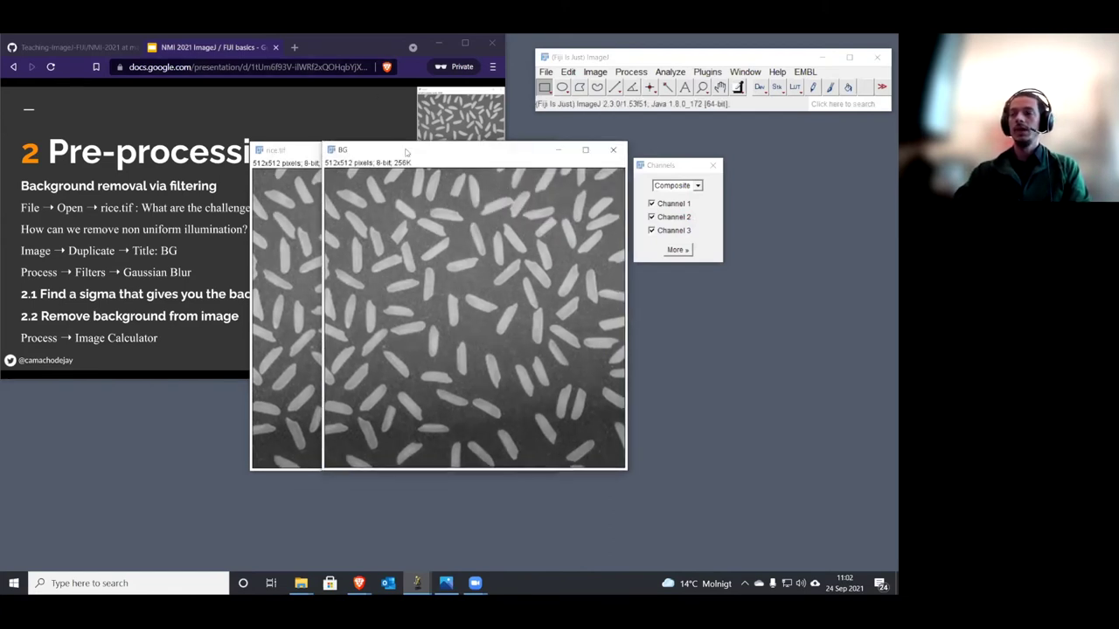
# Step: Search for Gaussian Blur, run it on the BG image and preview it with a sigma of 3
pyautogui.click(824, 103)
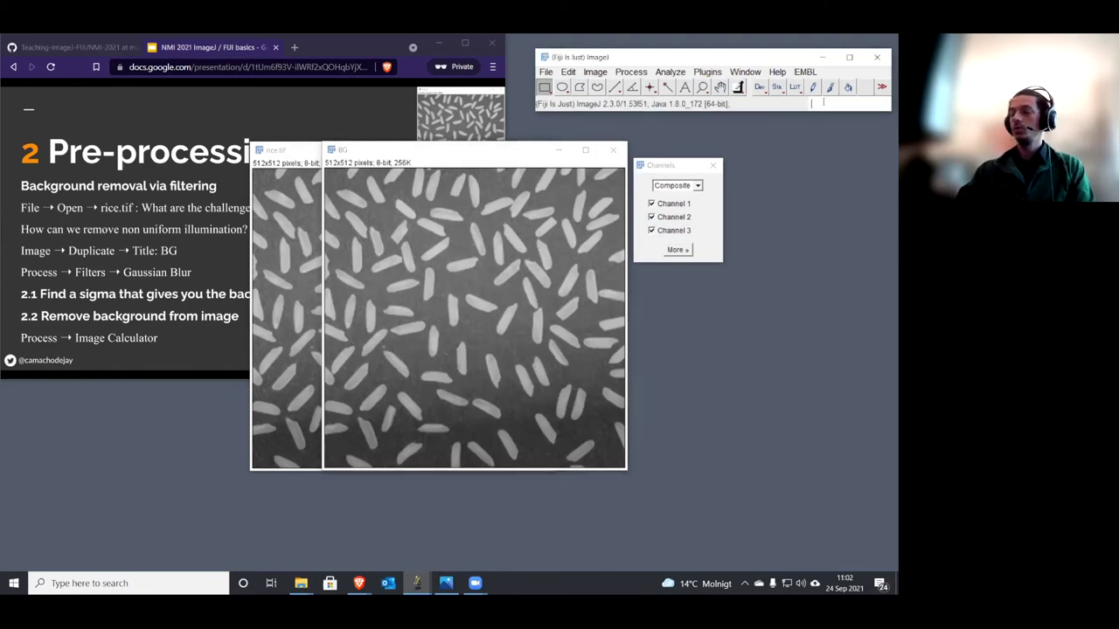
pyautogui.write('gau')
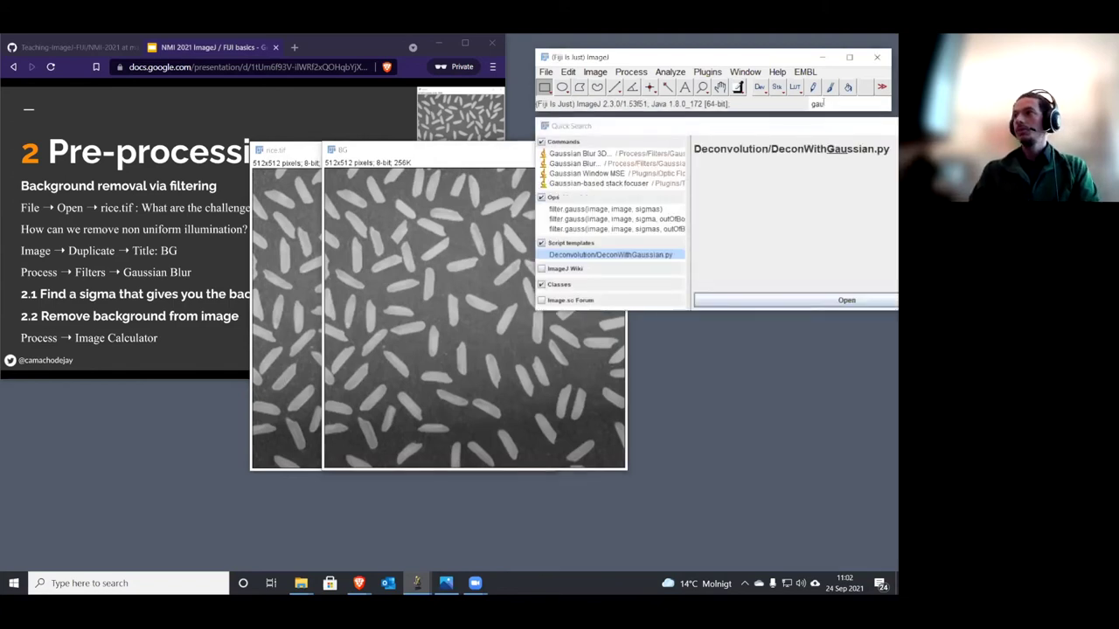
pyautogui.click(627, 164)
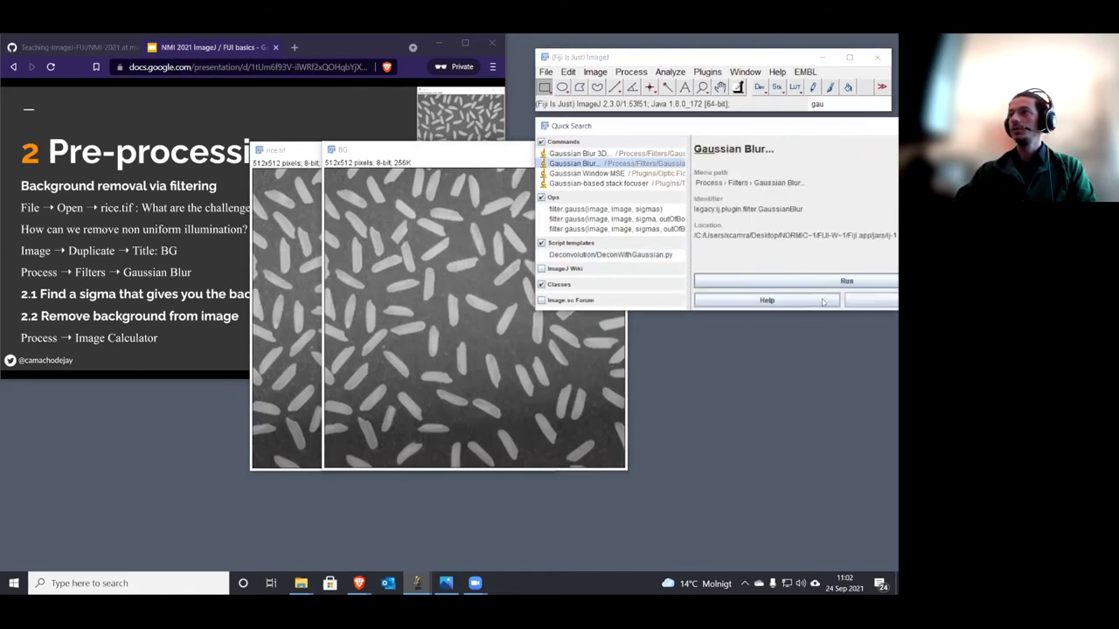
pyautogui.click(825, 286)
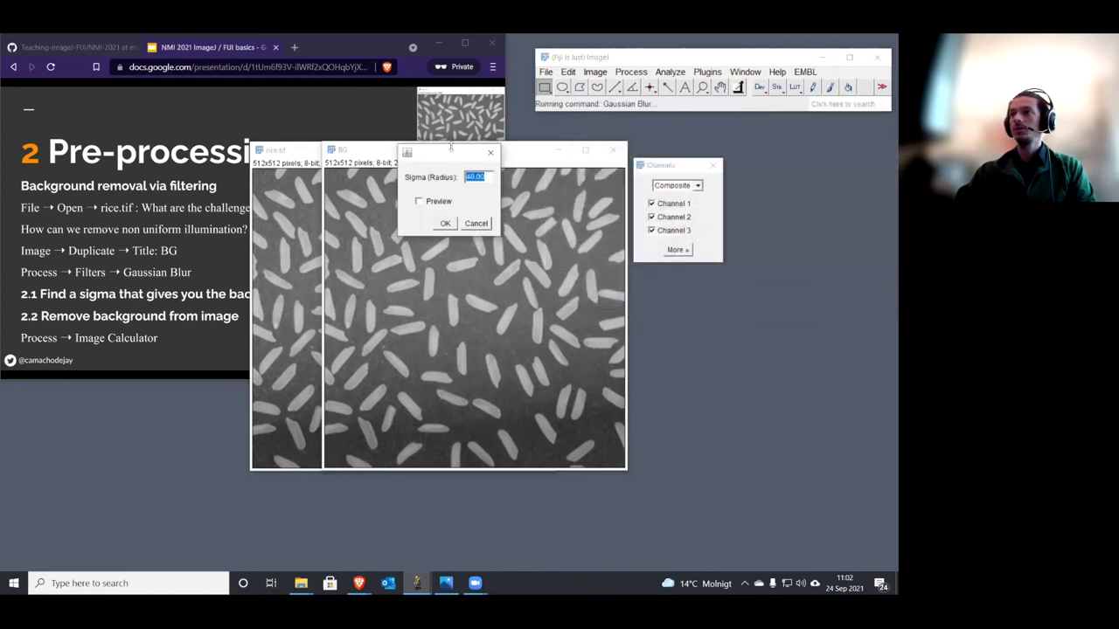
pyautogui.write('3')
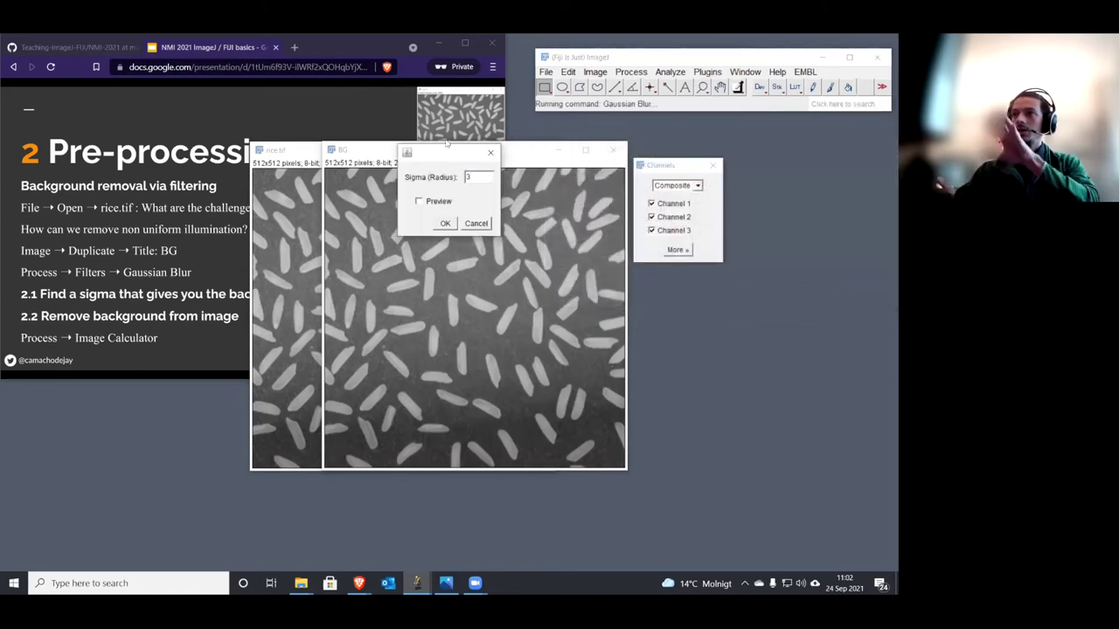
pyautogui.moveTo(448, 156); pyautogui.dragTo(714, 260)
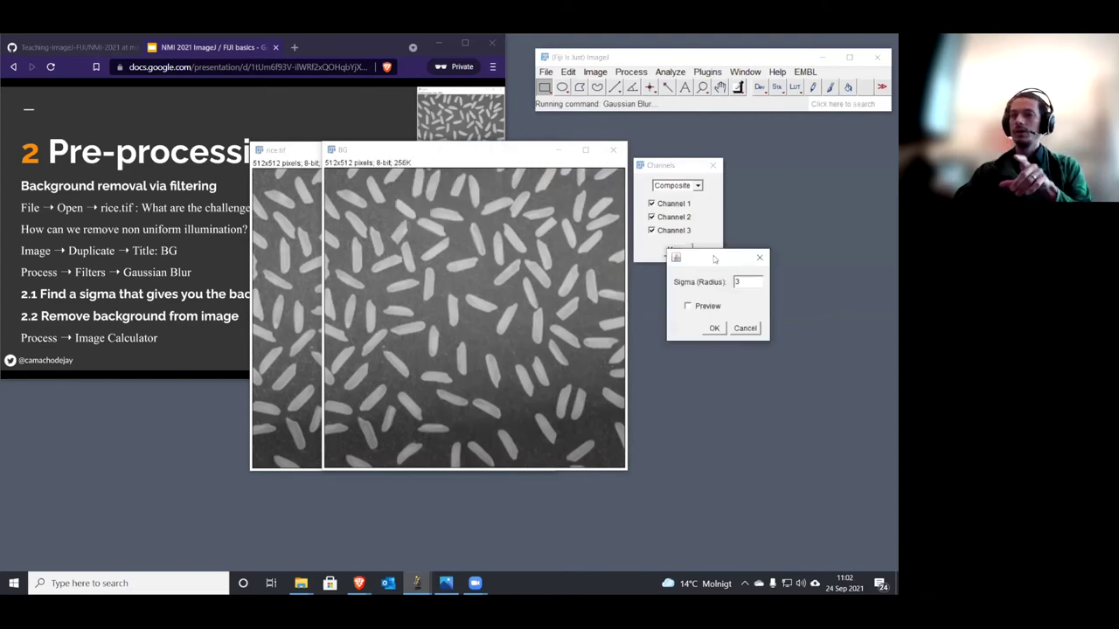
pyautogui.click(704, 306)
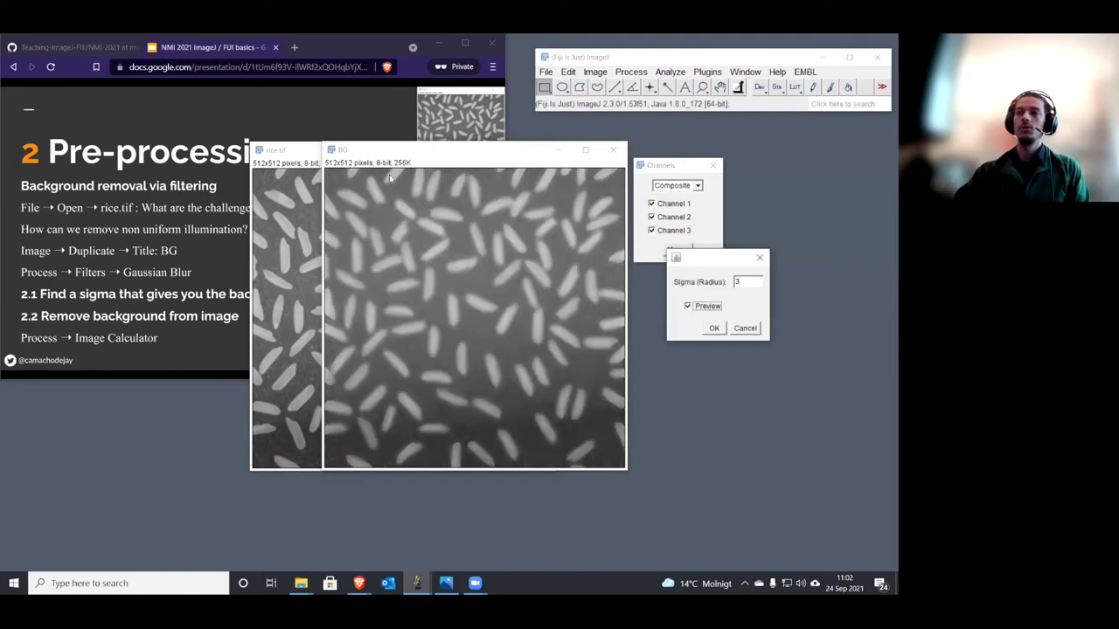
# Step: Preview the blur on BG with a sigma of 10, and apply it with a sigma of 40
pyautogui.doubleClick(738, 281)
pyautogui.write('10')
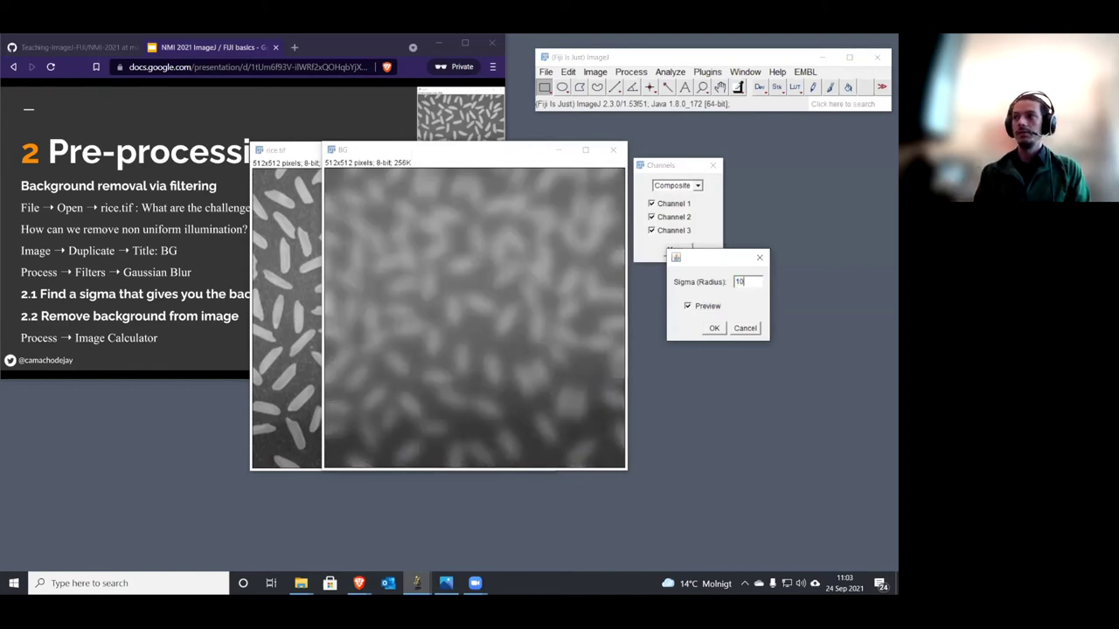
pyautogui.doubleClick(751, 282)
pyautogui.write('40')
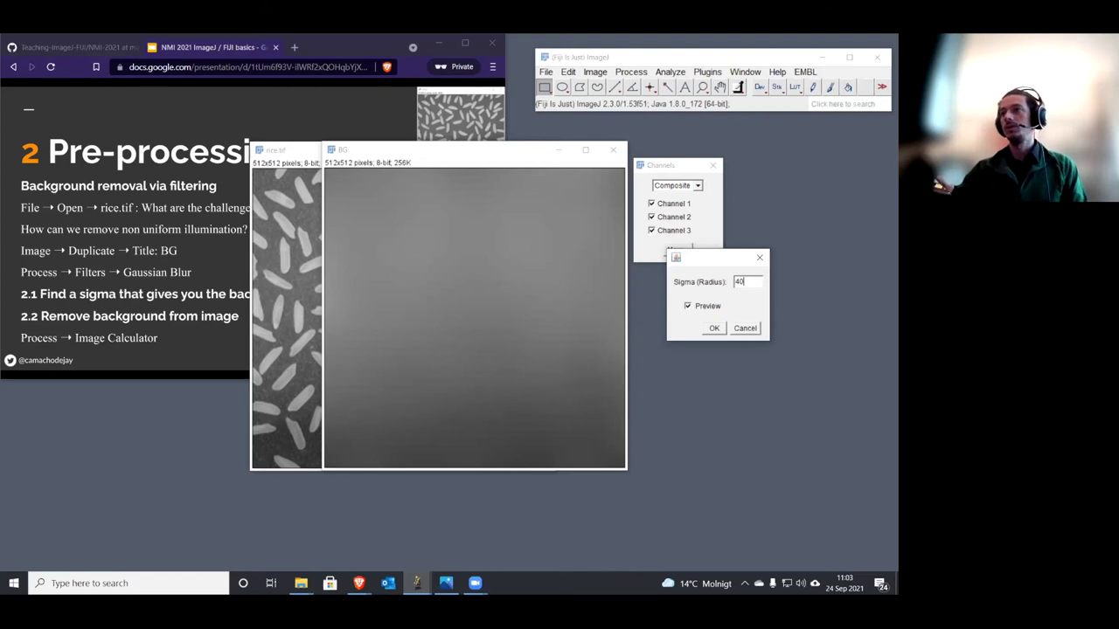
pyautogui.click(714, 328)
# Step: Move the BG window away from rice.tif and bring the rice.tif, ImageJ and slides windows back into view
pyautogui.click(402, 156)
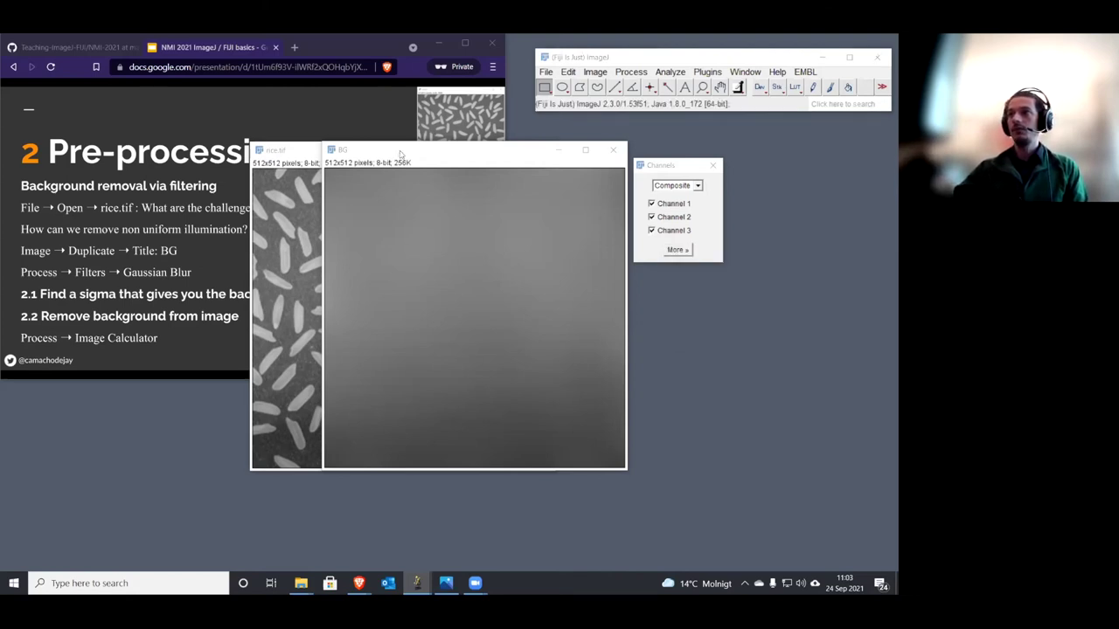
pyautogui.moveTo(404, 155); pyautogui.dragTo(542, 173)
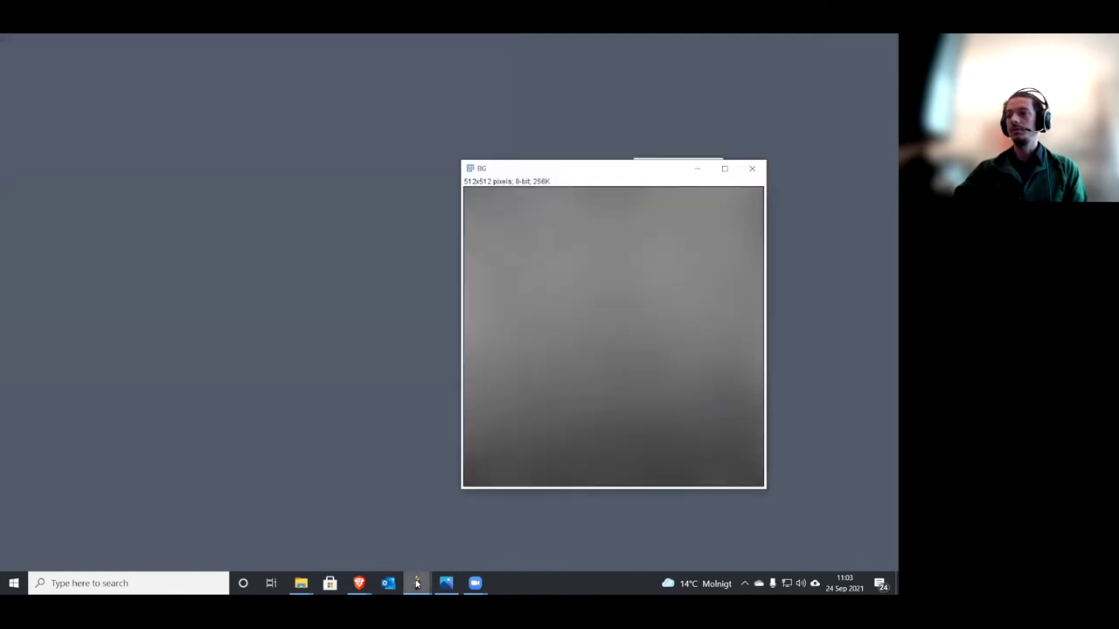
pyautogui.moveTo(417, 583)
pyautogui.click(577, 529)
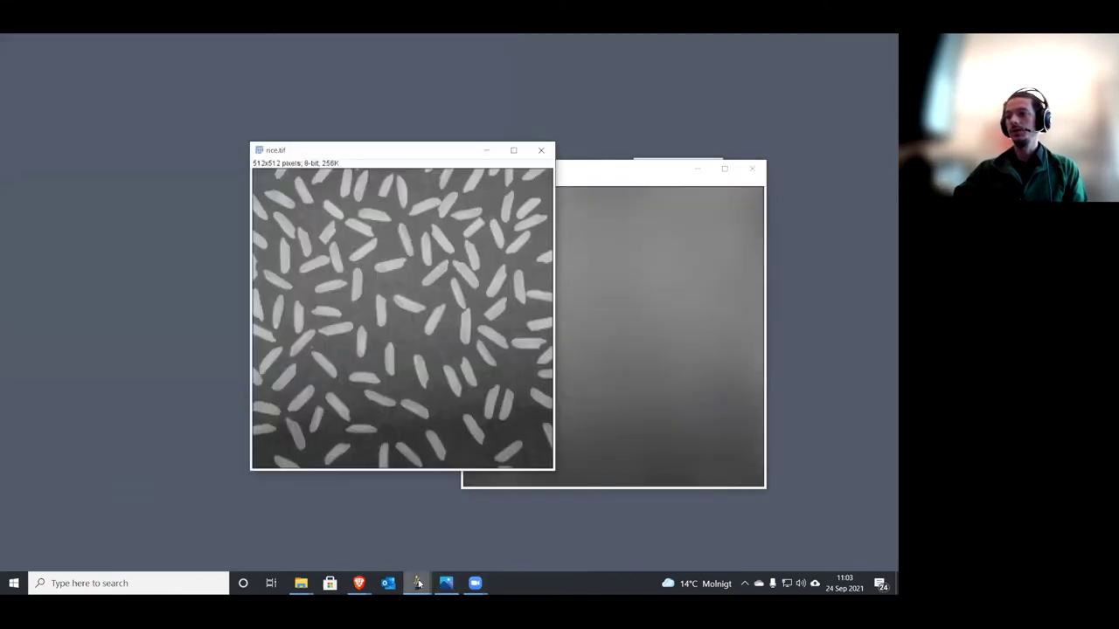
pyautogui.click(195, 507)
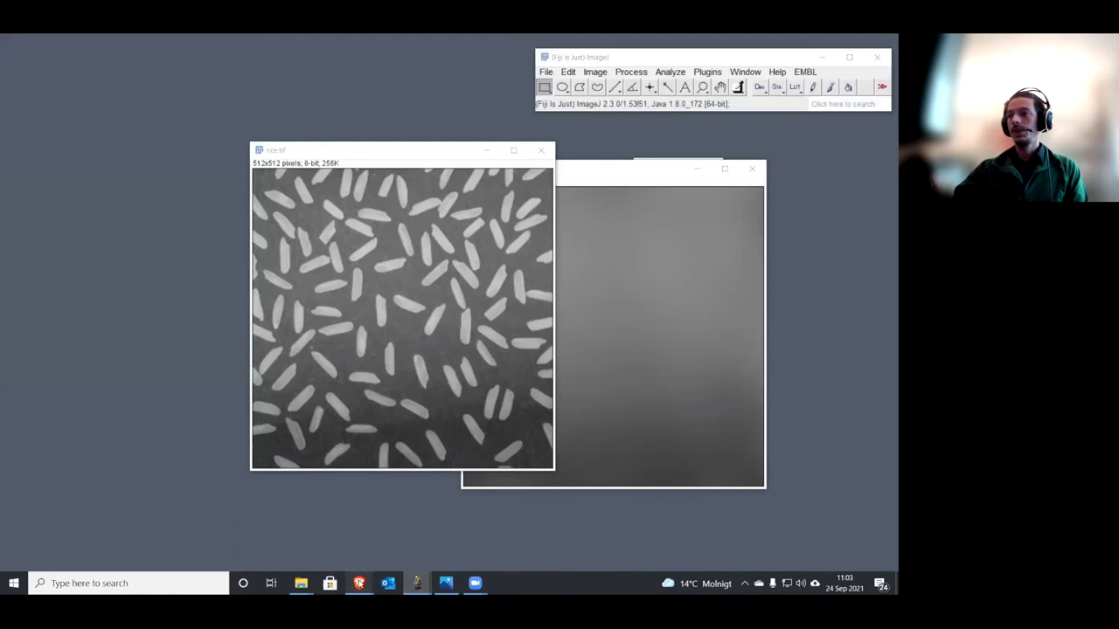
pyautogui.moveTo(359, 583)
pyautogui.click(414, 547)
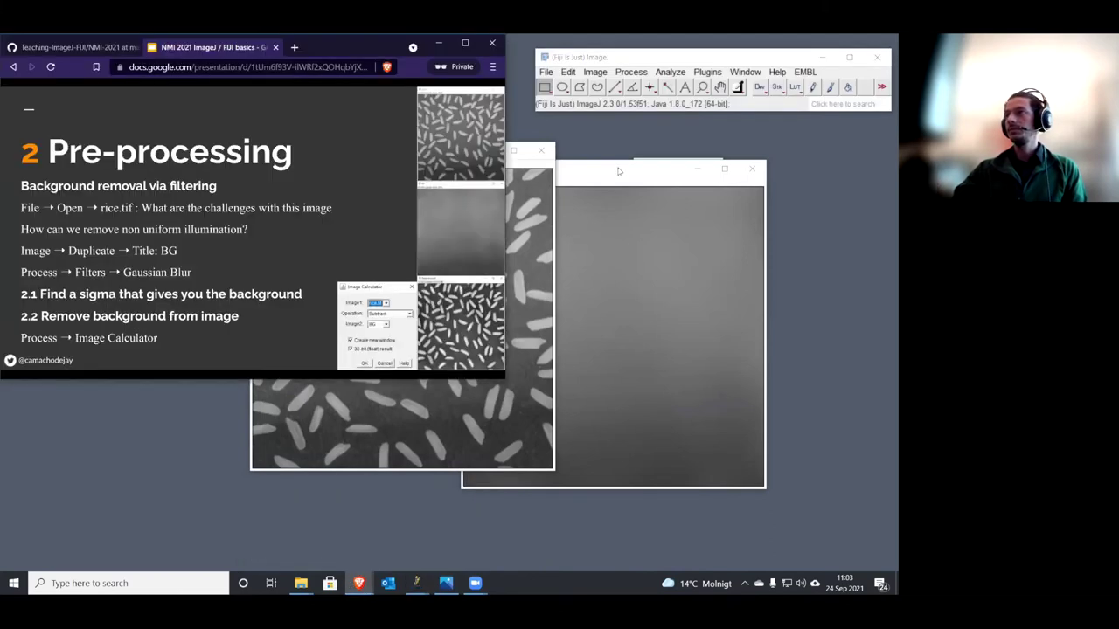
# Step: Arrange the rice.tif and BG windows side by side beneath the ImageJ main window
pyautogui.click(612, 176)
pyautogui.moveTo(612, 175); pyautogui.dragTo(705, 155)
pyautogui.click(381, 427)
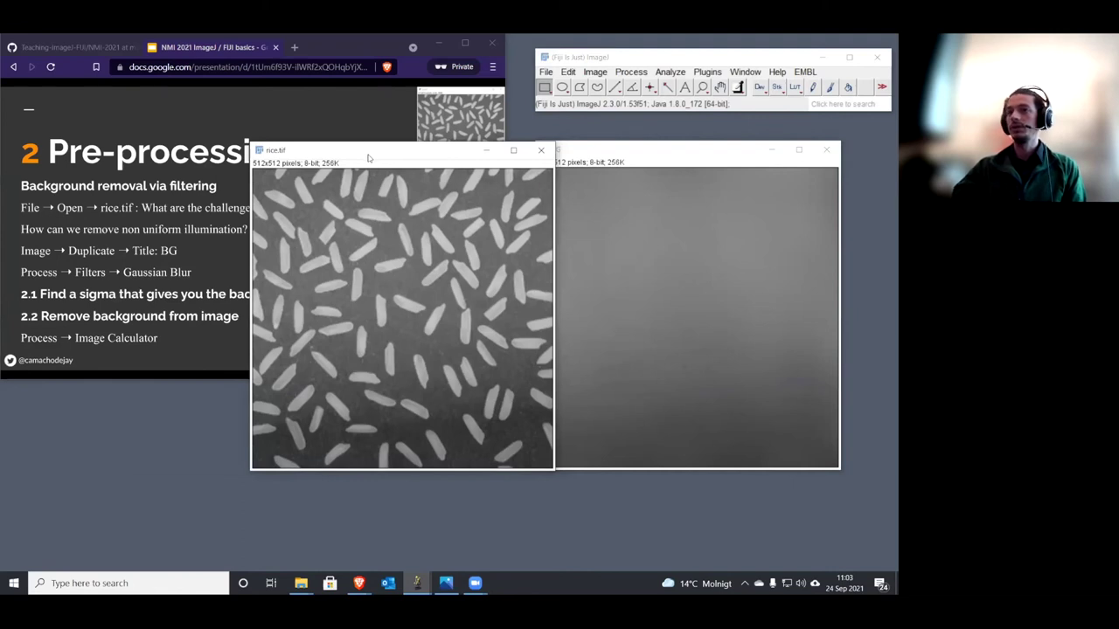
pyautogui.moveTo(368, 158); pyautogui.dragTo(340, 155)
pyautogui.click(655, 150)
pyautogui.moveTo(655, 149); pyautogui.dragTo(657, 147)
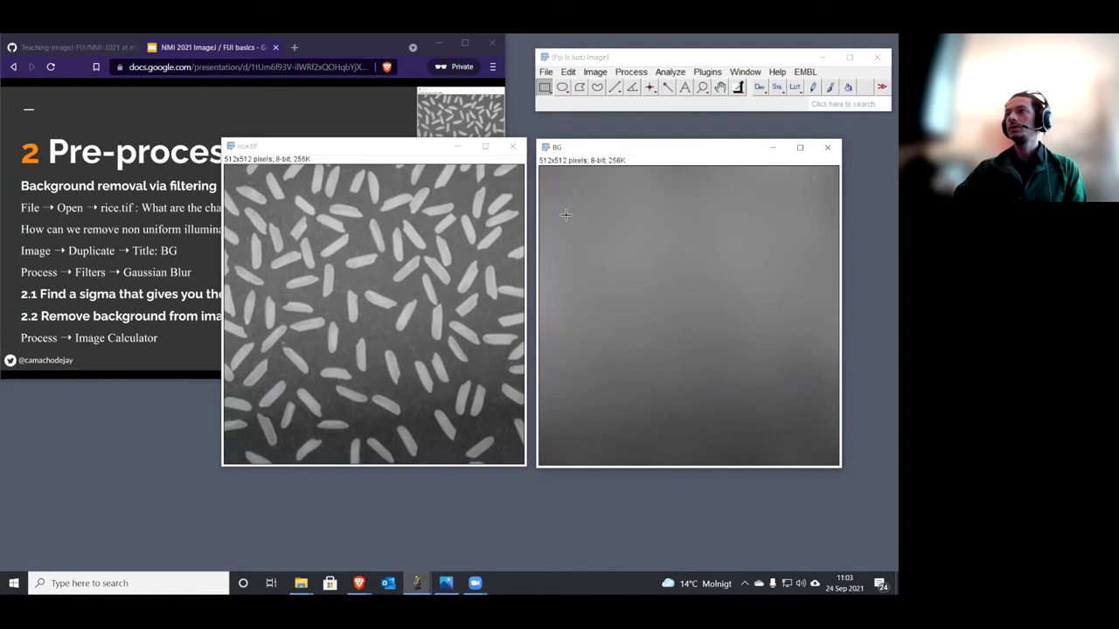
# Step: Subtract BG from rice.tif with the Image Calculator into a new 32-bit image and align the result beside rice.tif
pyautogui.click(632, 73)
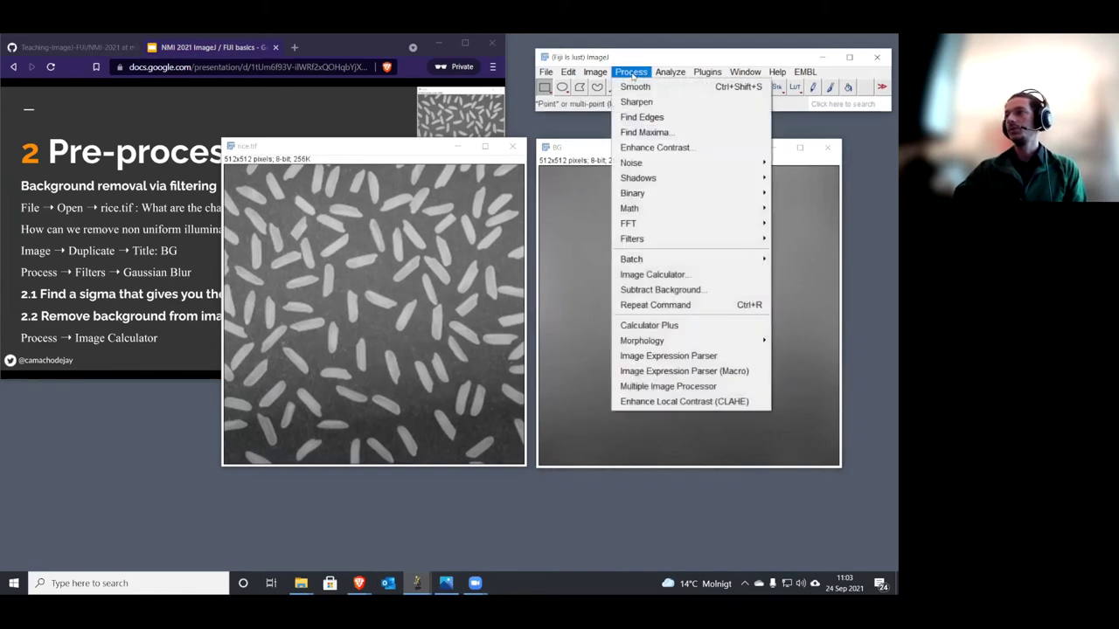
pyautogui.click(656, 276)
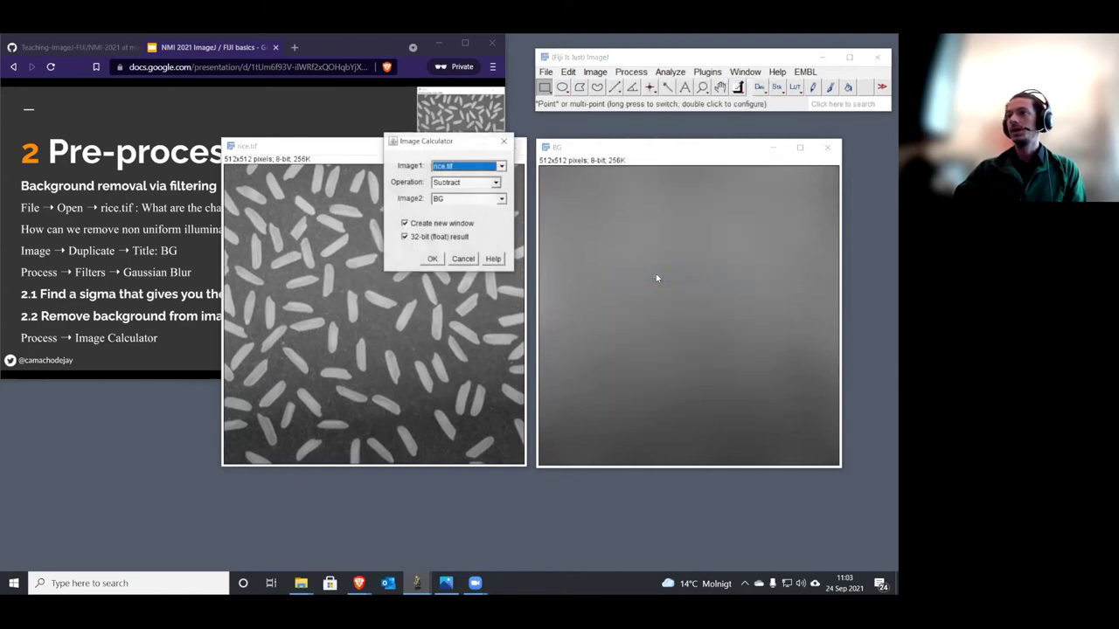
pyautogui.moveTo(452, 153); pyautogui.dragTo(512, 305)
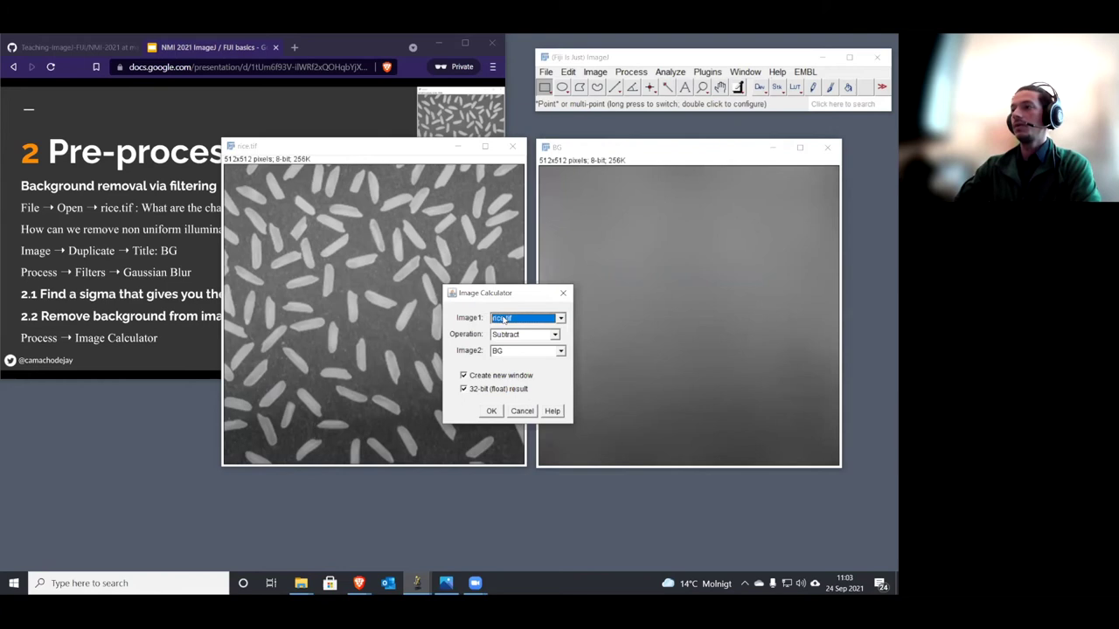
pyautogui.click(513, 336)
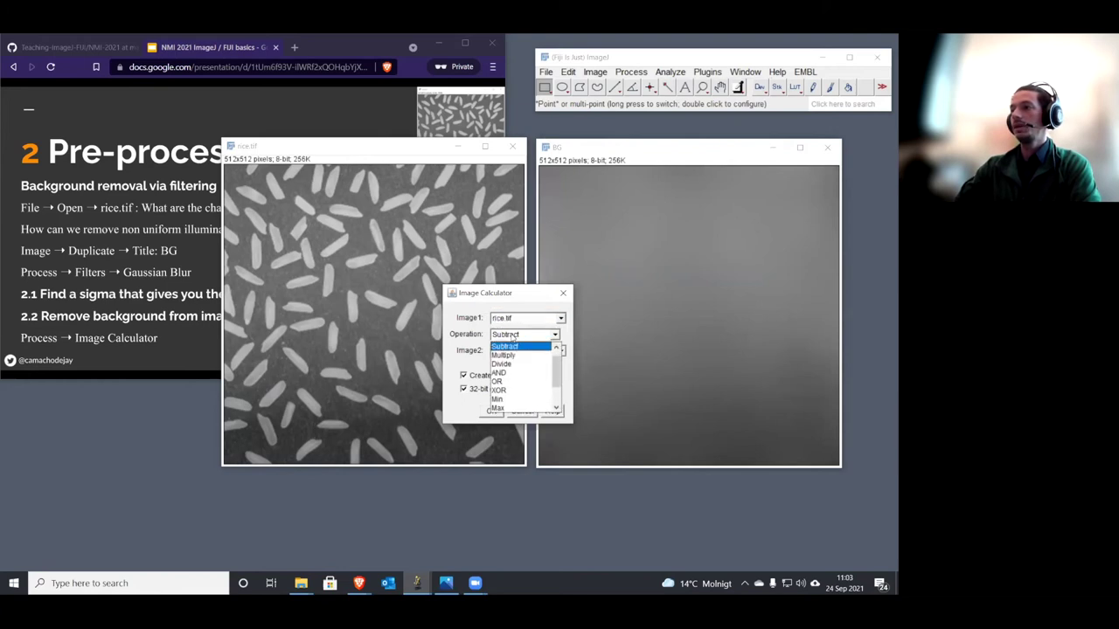
pyautogui.click(508, 346)
pyautogui.click(505, 352)
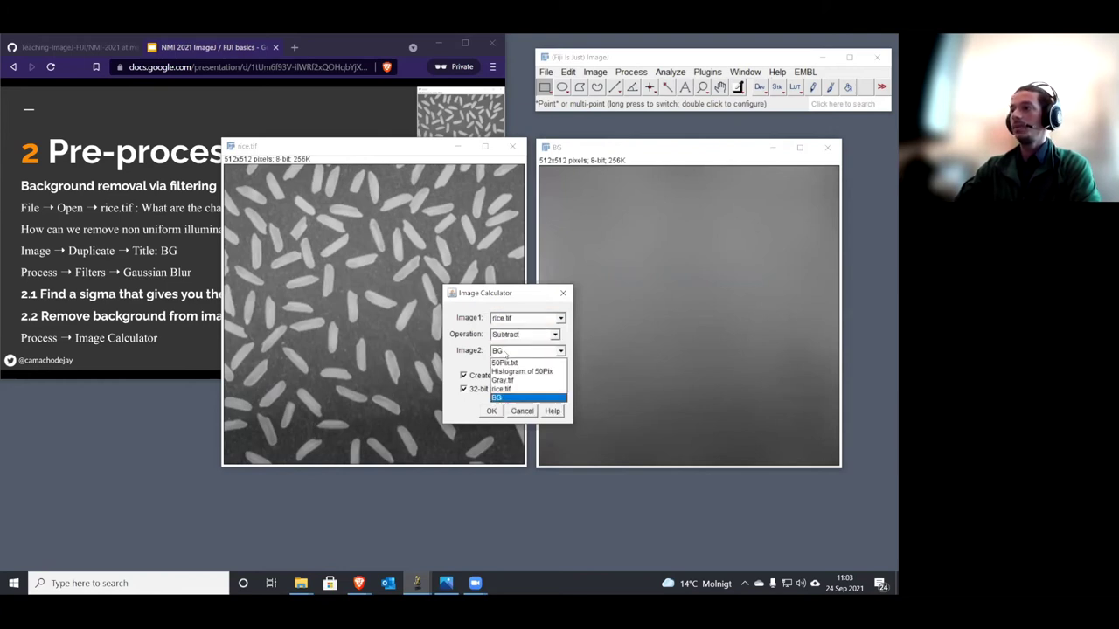
pyautogui.click(505, 354)
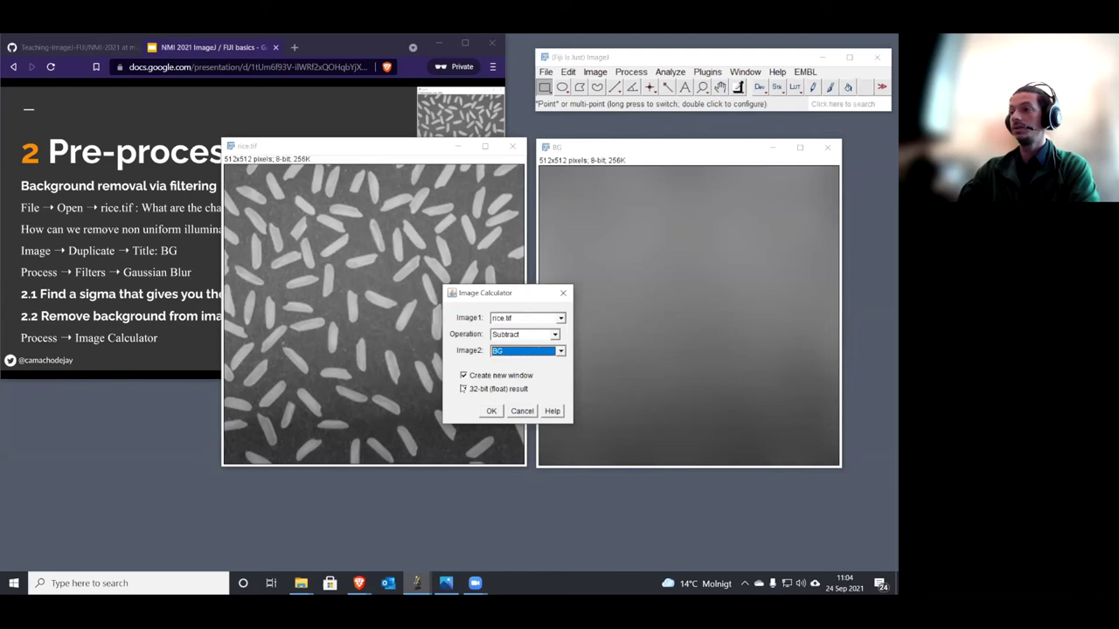
pyautogui.click(493, 411)
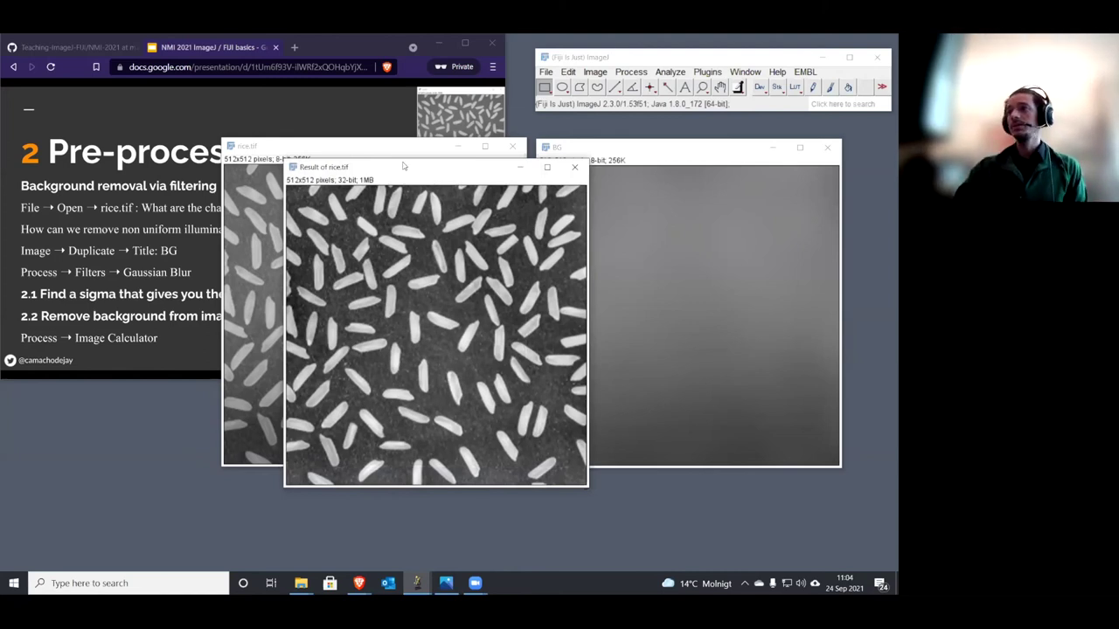
pyautogui.moveTo(403, 166); pyautogui.dragTo(654, 145)
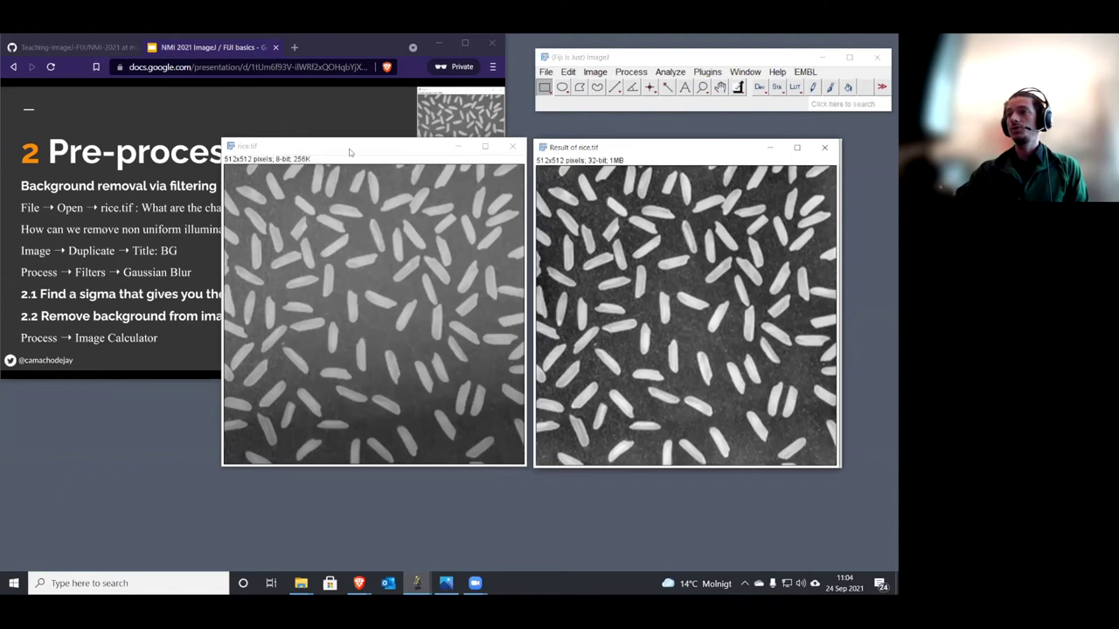
pyautogui.moveTo(394, 153); pyautogui.dragTo(395, 157)
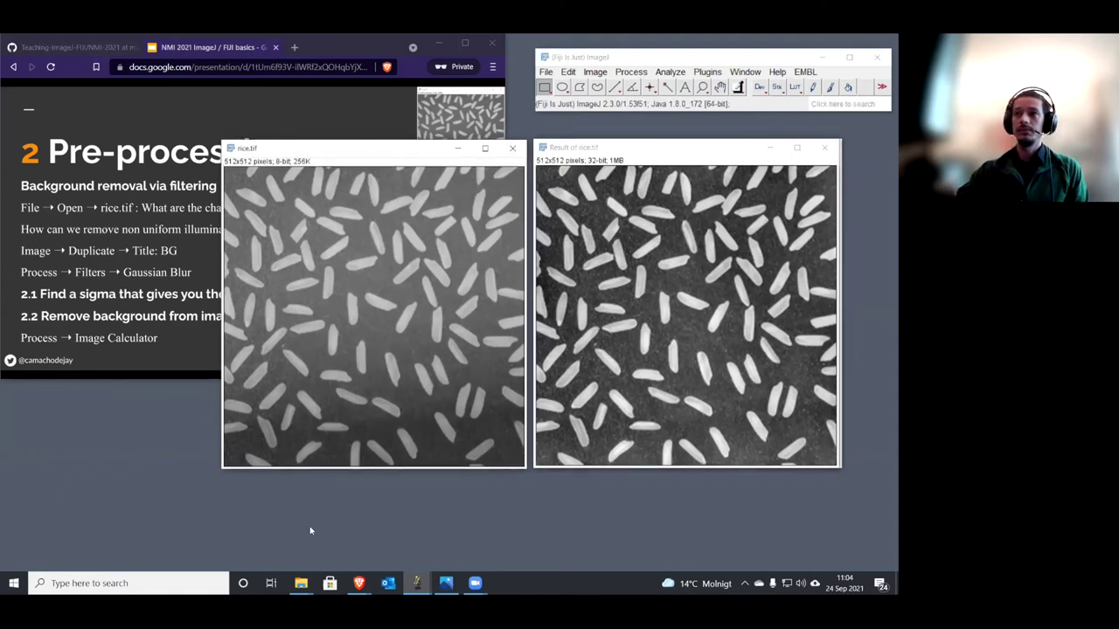
# Step: Open the Threshold tool on the background-subtracted rice image
pyautogui.click(624, 150)
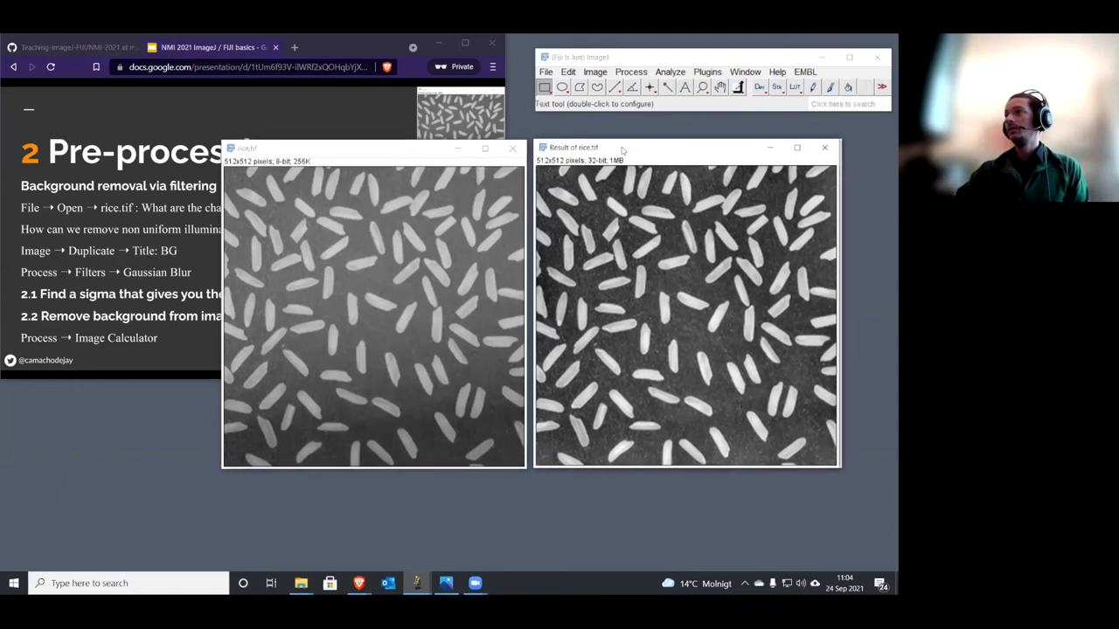
pyautogui.click(595, 73)
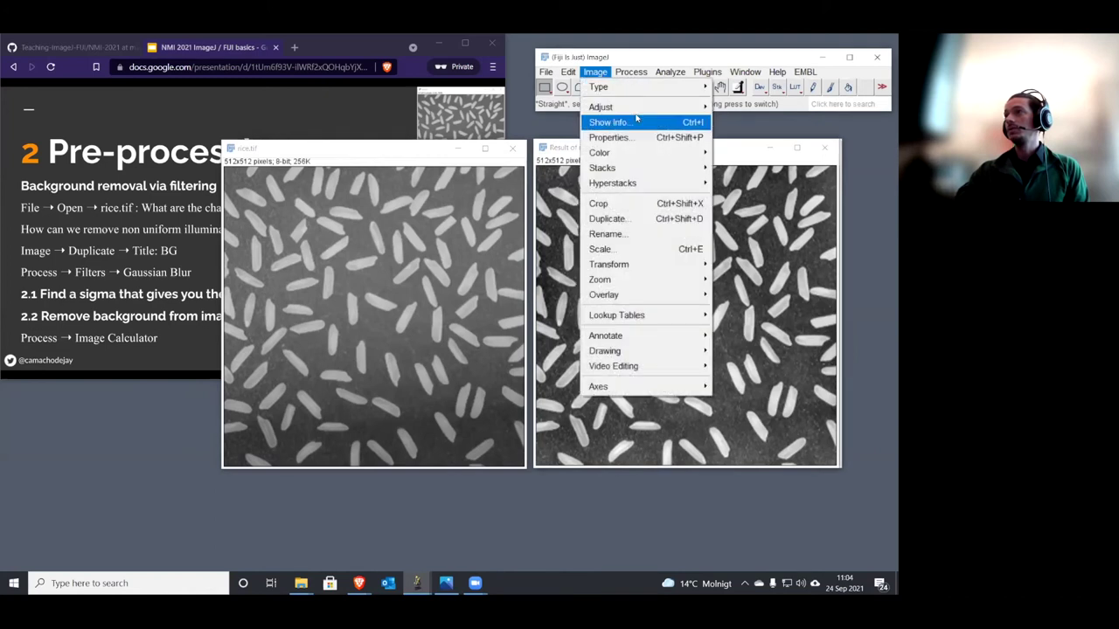
pyautogui.moveTo(612, 106)
pyautogui.click(781, 153)
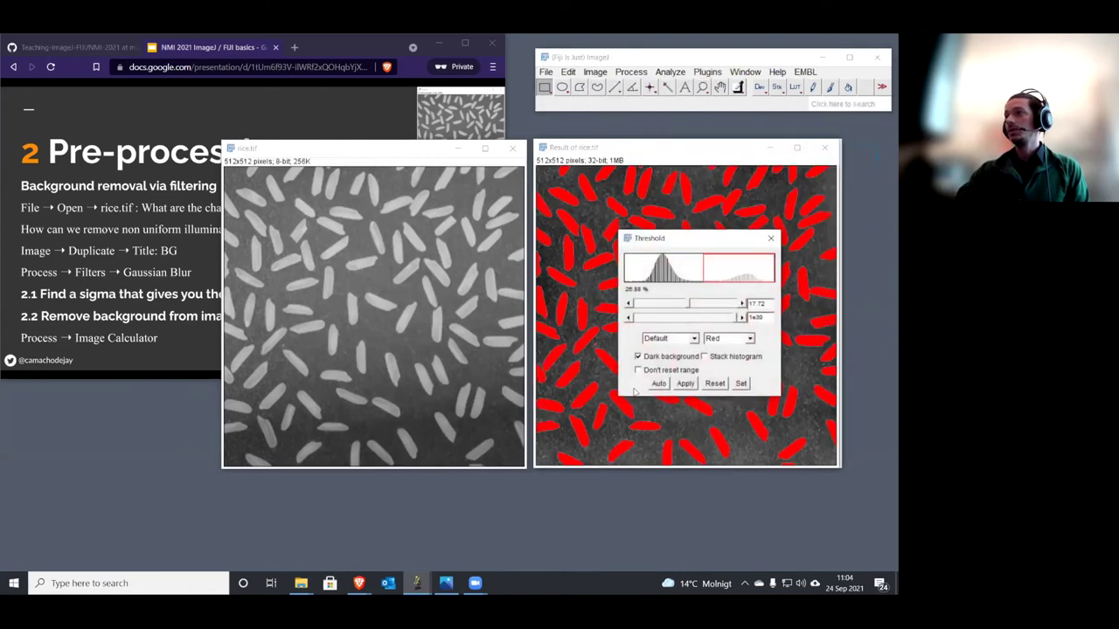
# Step: Move the Threshold window off the background-subtracted rice image, reset its threshold and close the tool
pyautogui.moveTo(705, 238); pyautogui.dragTo(328, 362)
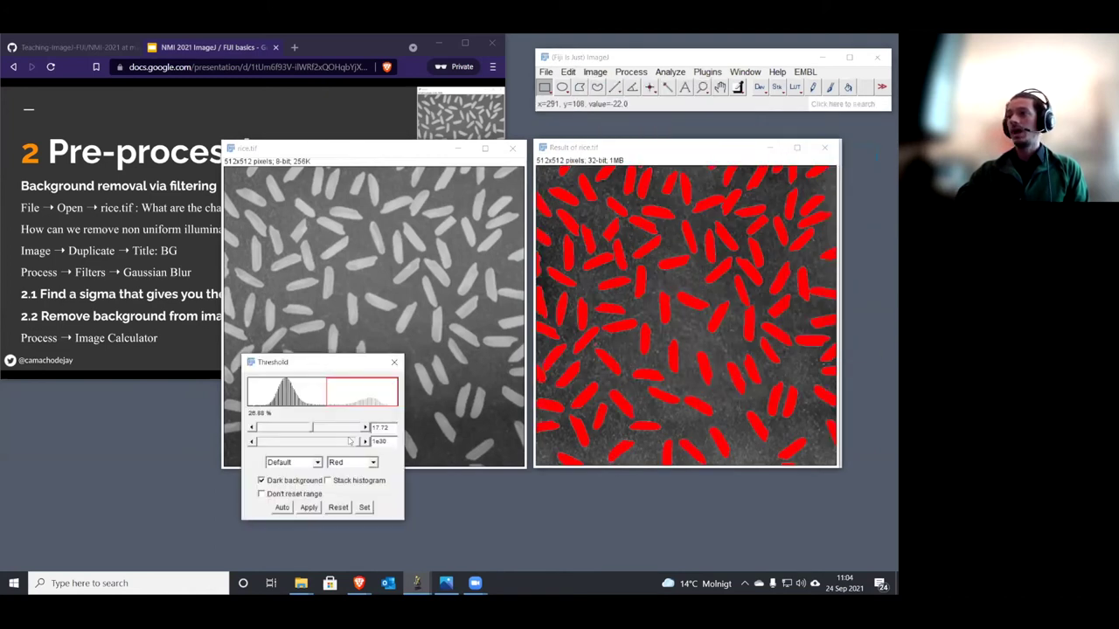
pyautogui.click(337, 510)
pyautogui.click(393, 363)
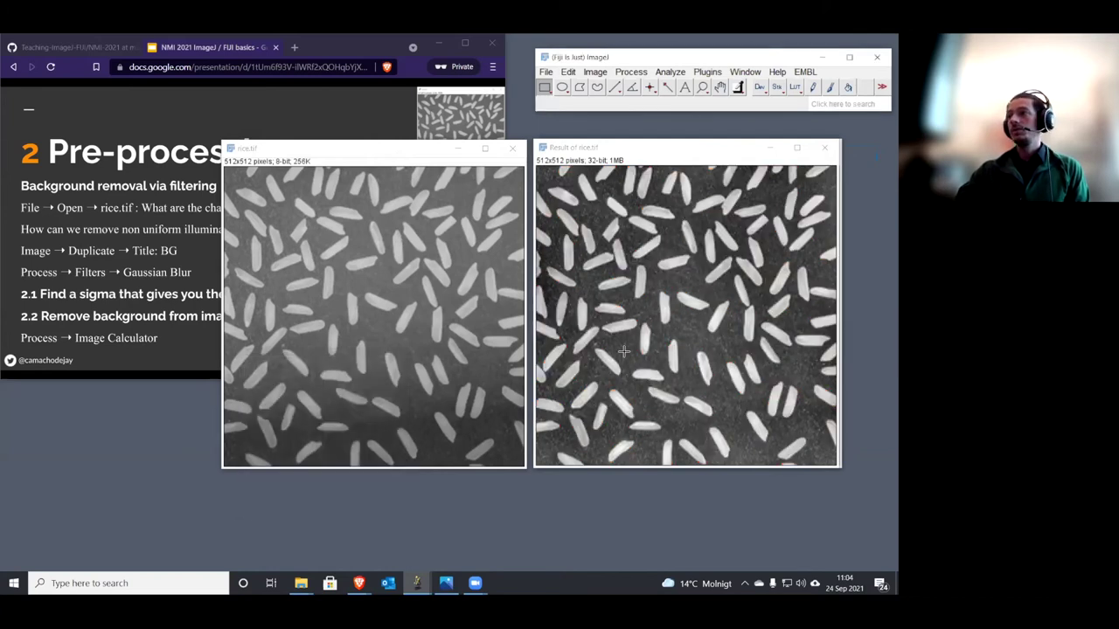
# Step: Advance the slides to 2.3 Further improve quality and bring the Result of rice.tif window back to the front
pyautogui.click(242, 56)
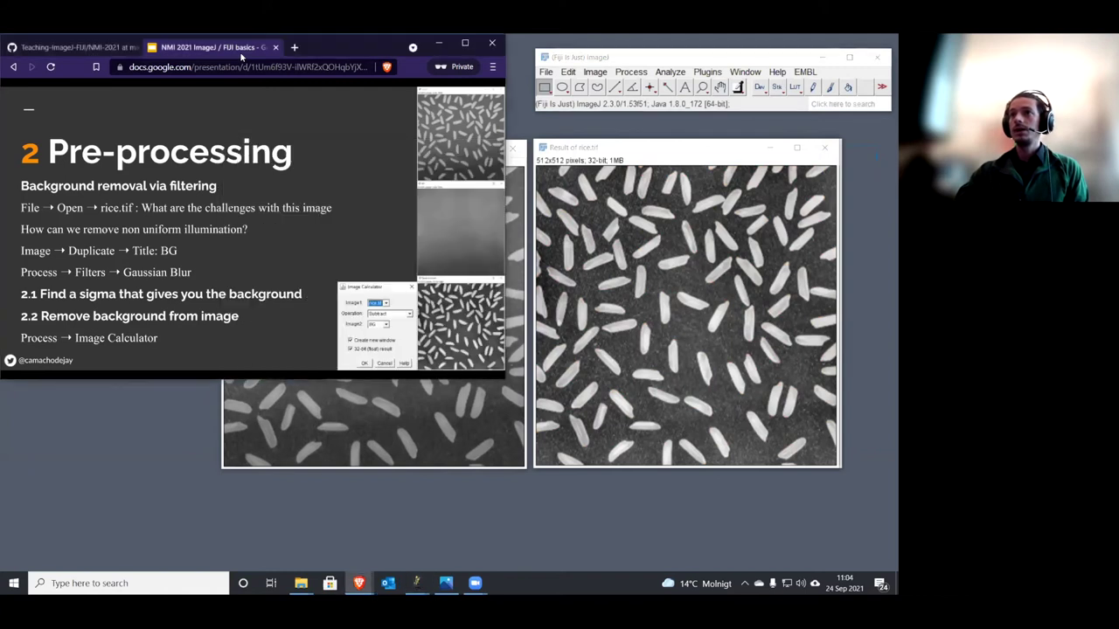
pyautogui.press('Right')
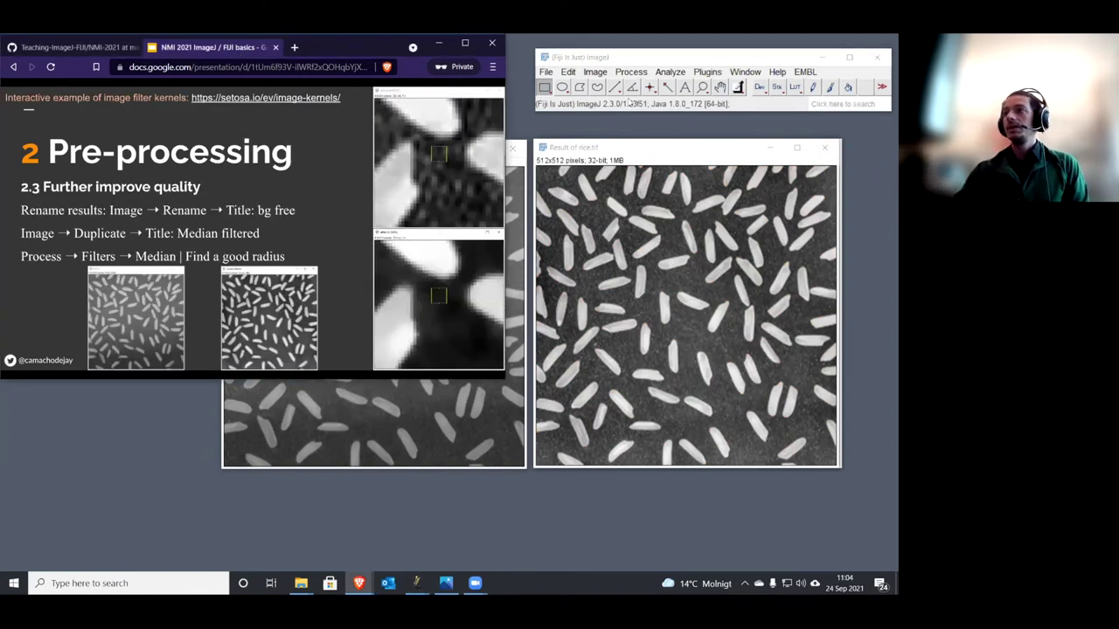
pyautogui.click(695, 153)
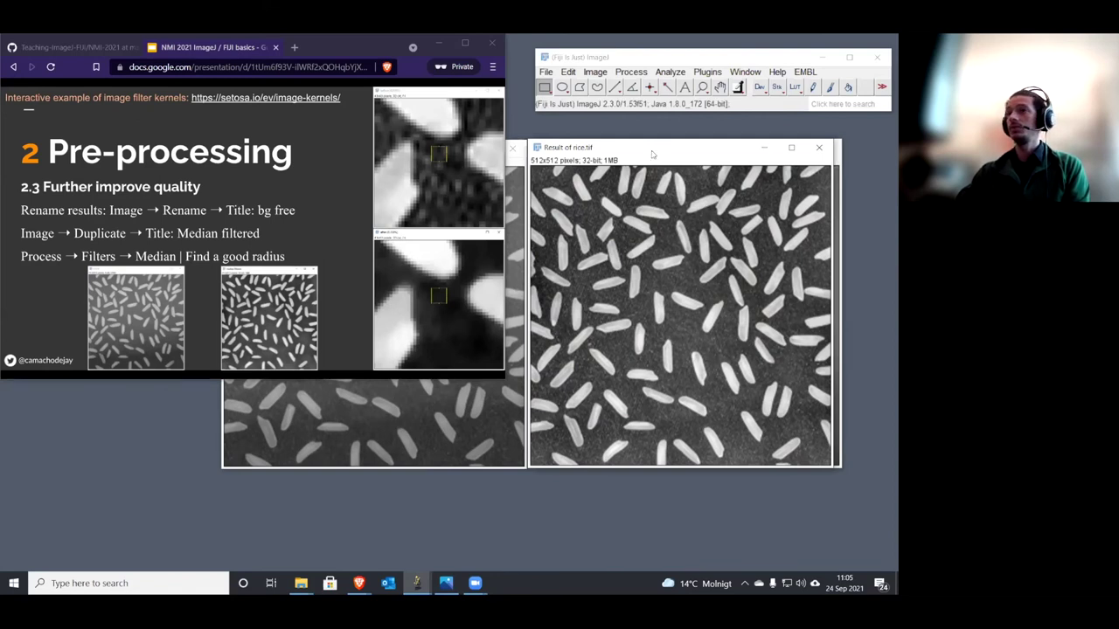
pyautogui.moveTo(651, 154); pyautogui.dragTo(647, 154)
# Step: Search for the Process/Filters Median command and apply it to Result of rice.tif with a radius of 2 pixels, using the preview
pyautogui.click(835, 104)
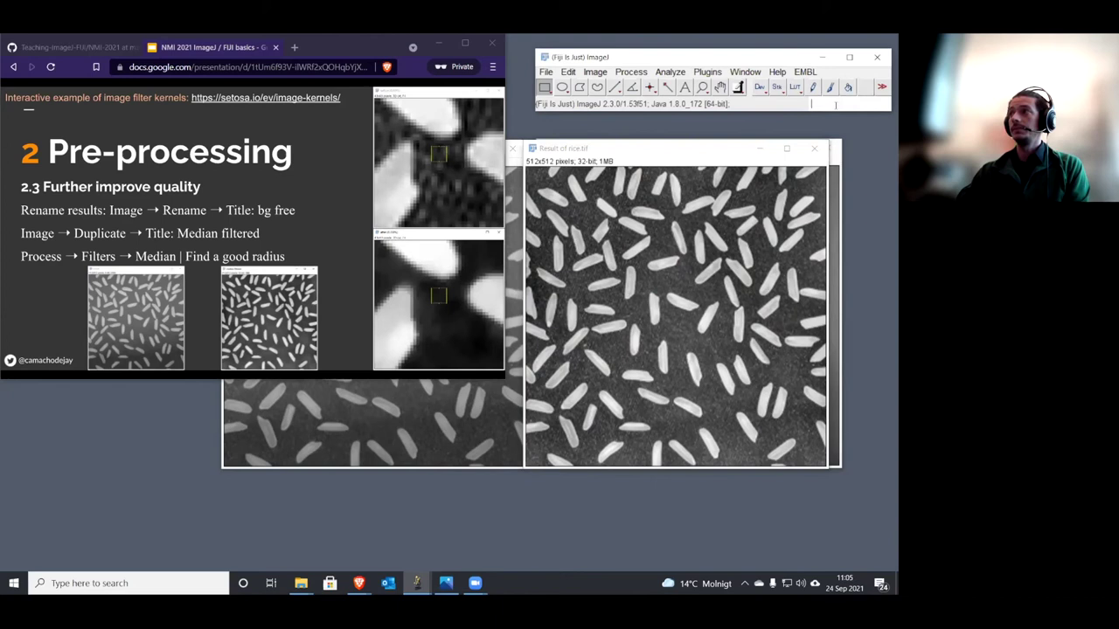
pyautogui.write('medi')
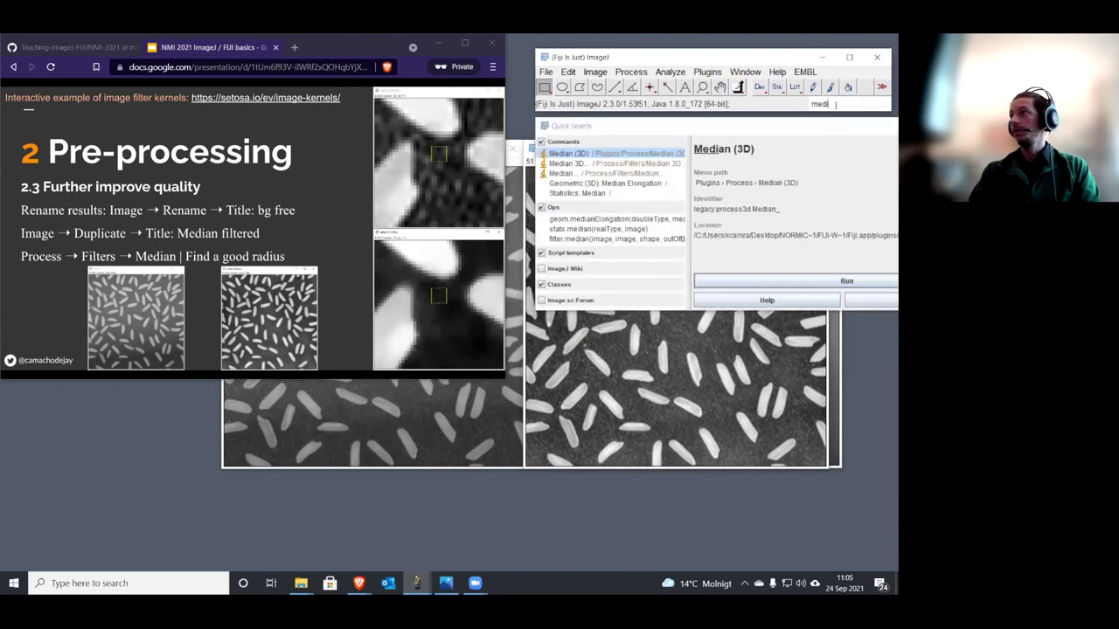
pyautogui.click(605, 176)
pyautogui.click(844, 280)
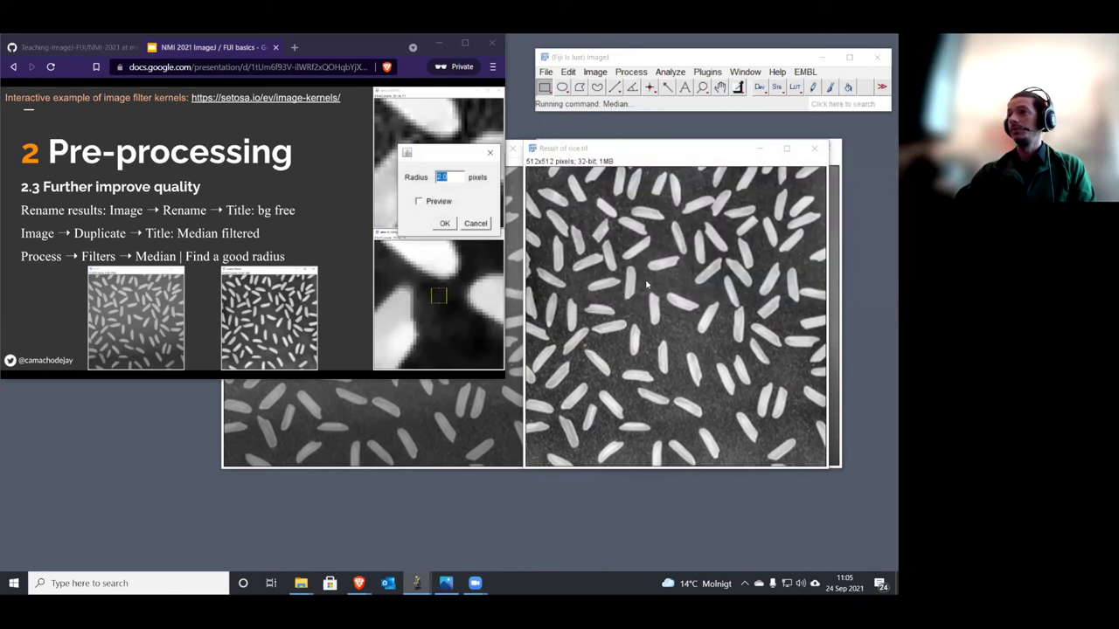
pyautogui.click(431, 205)
pyautogui.click(432, 204)
pyautogui.click(458, 179)
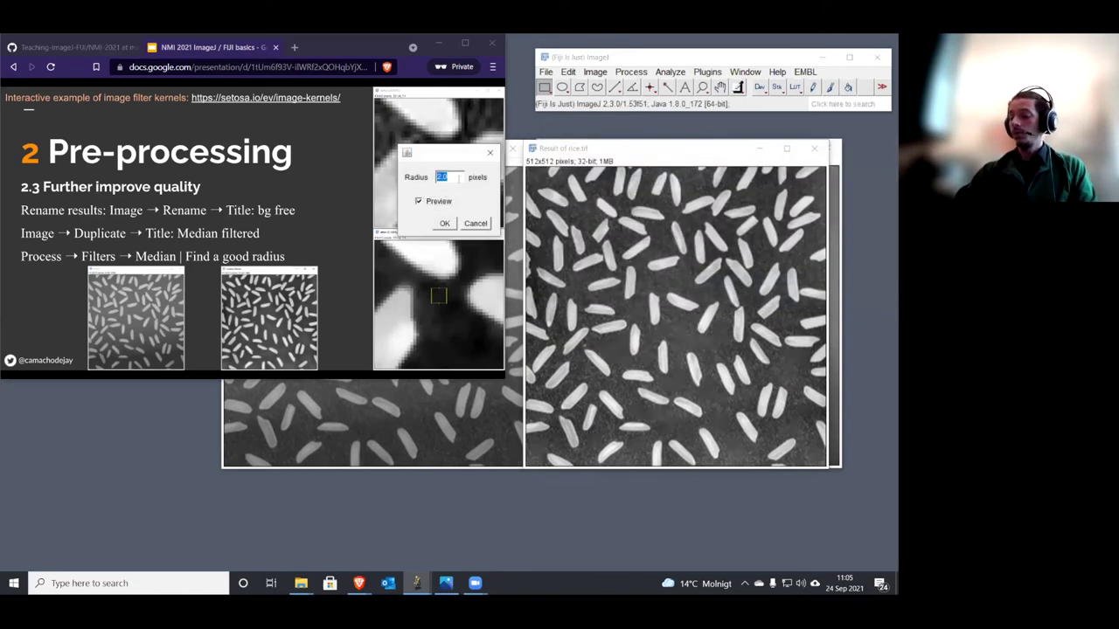
pyautogui.write('0')
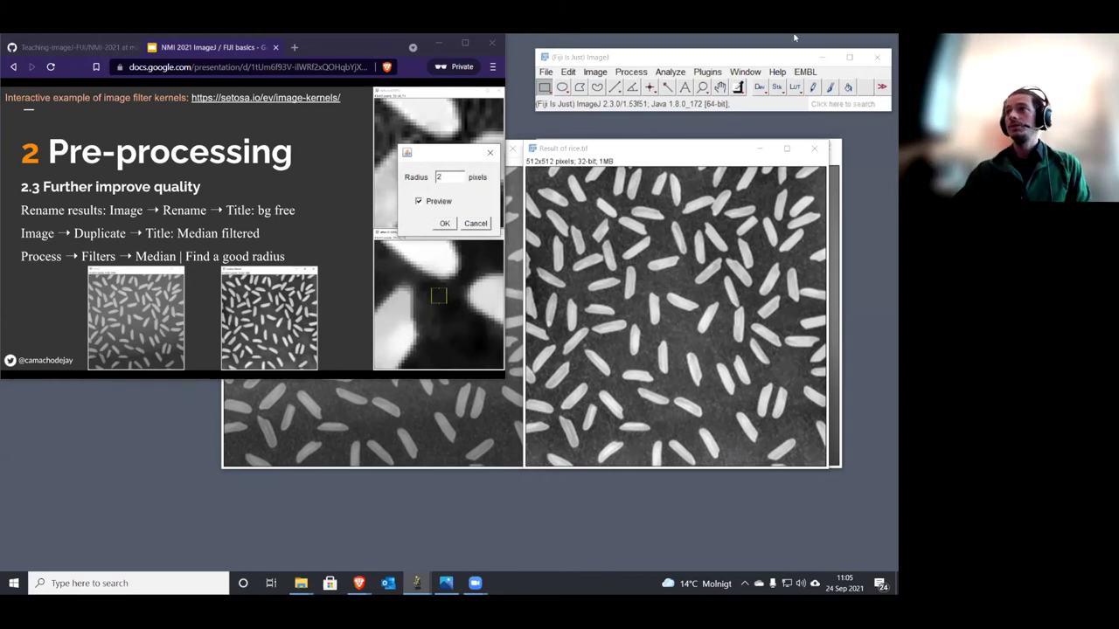
pyautogui.moveTo(439, 153); pyautogui.dragTo(590, 171)
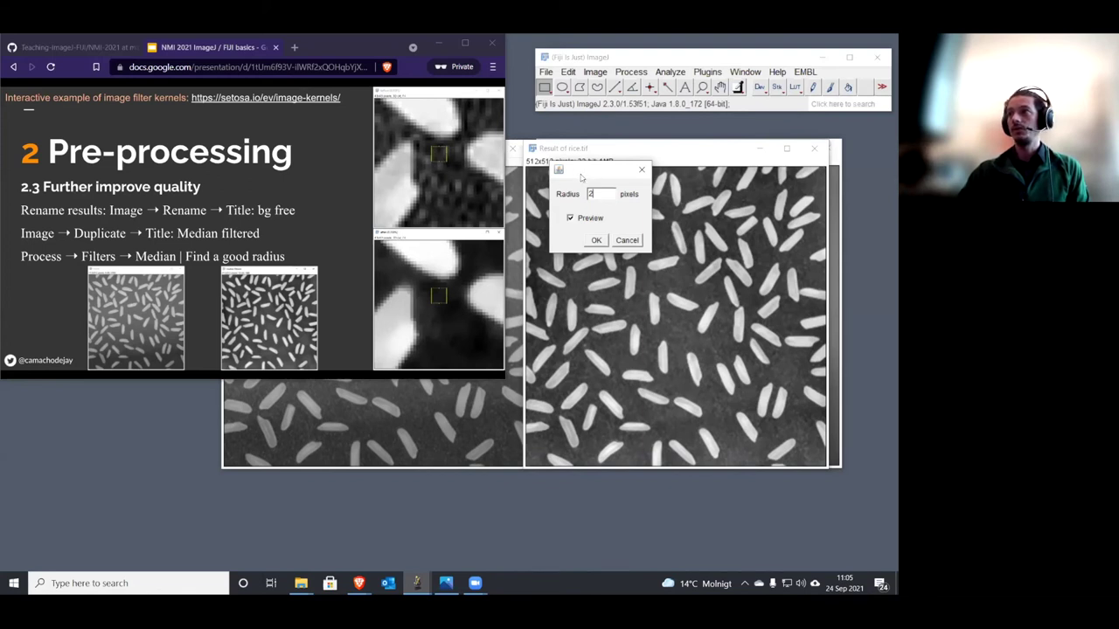
pyautogui.moveTo(581, 177); pyautogui.dragTo(410, 213)
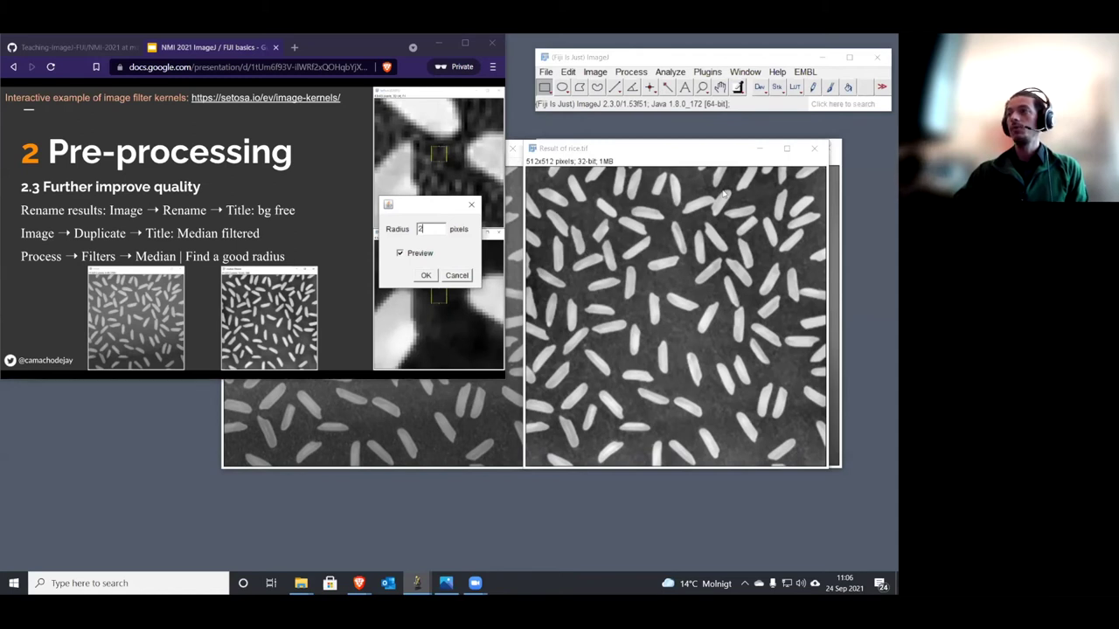
pyautogui.click(424, 275)
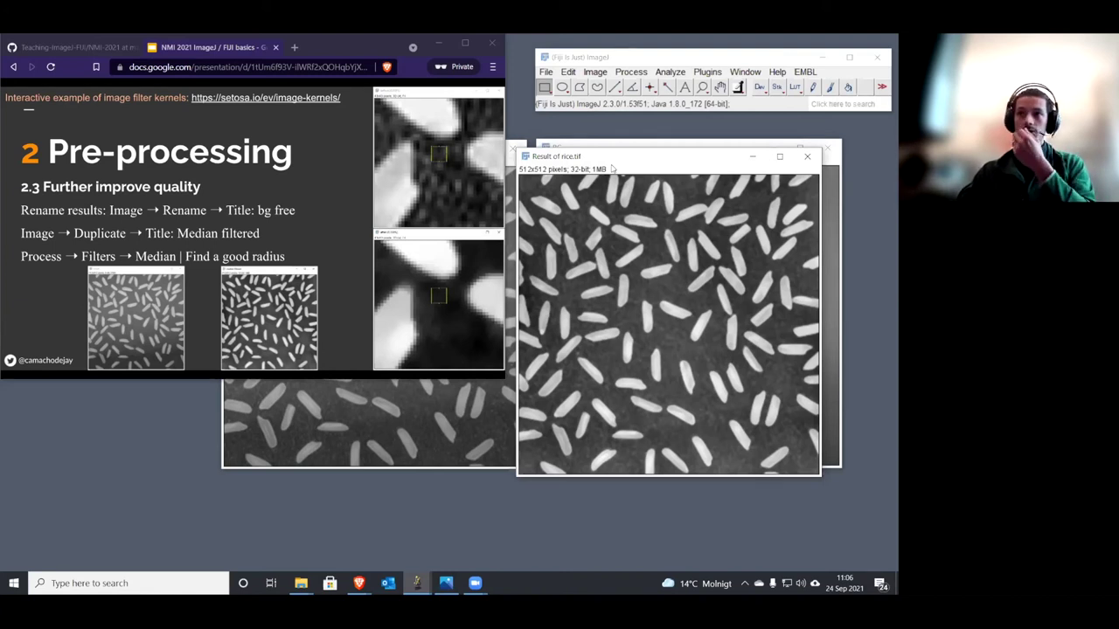
# Step: Advance the slides to section 3 Segmentation and move the median-filtered Result of rice.tif window beside them
pyautogui.click(321, 210)
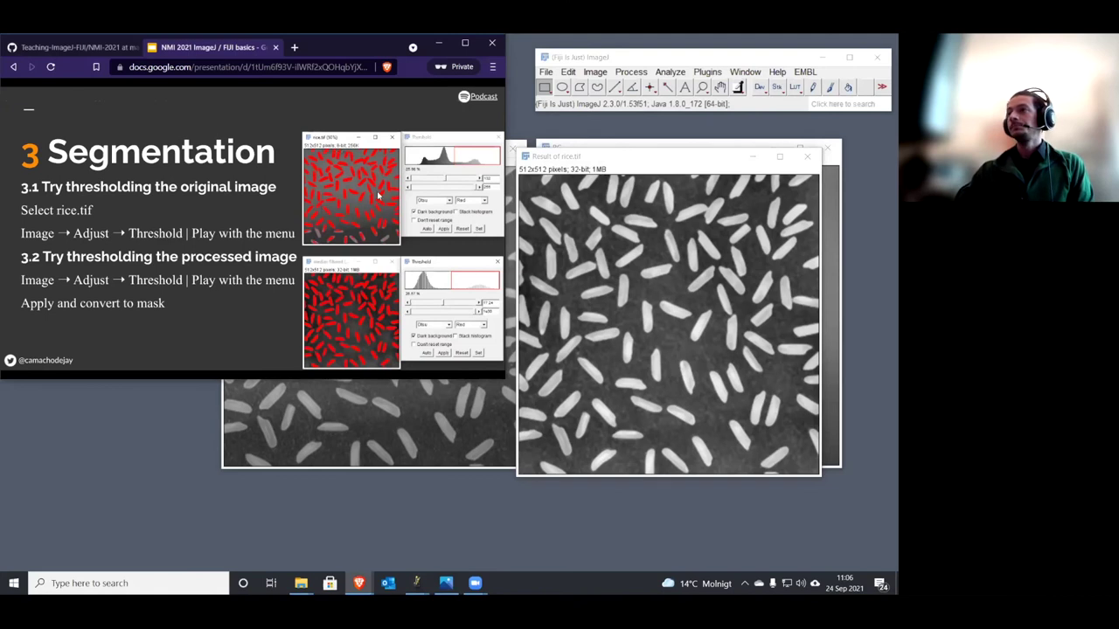
pyautogui.click(586, 158)
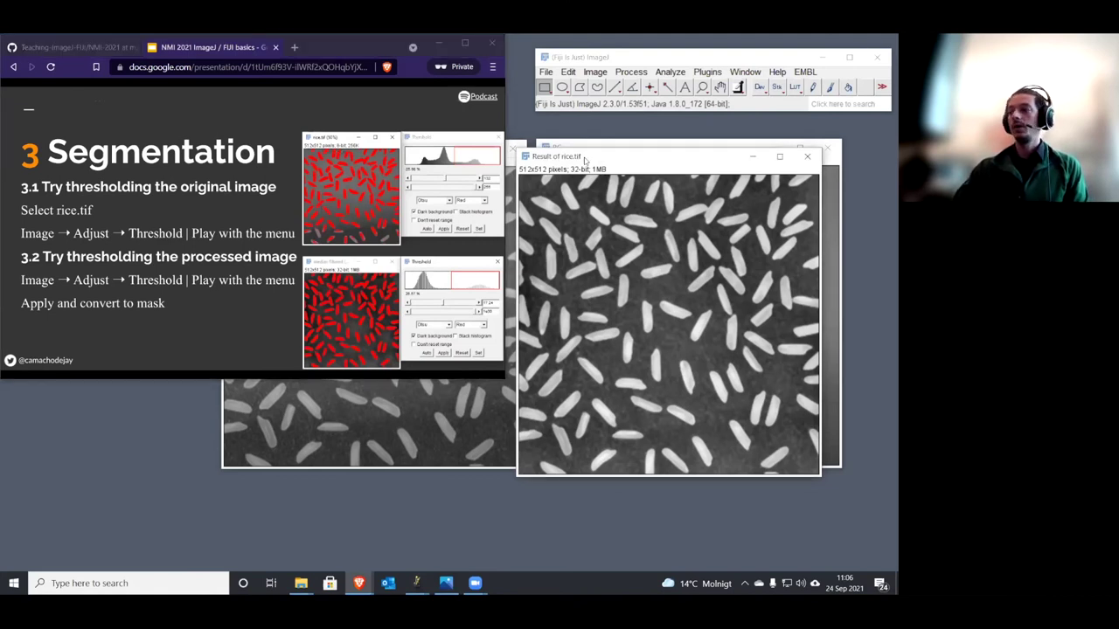
pyautogui.moveTo(586, 158); pyautogui.dragTo(502, 148)
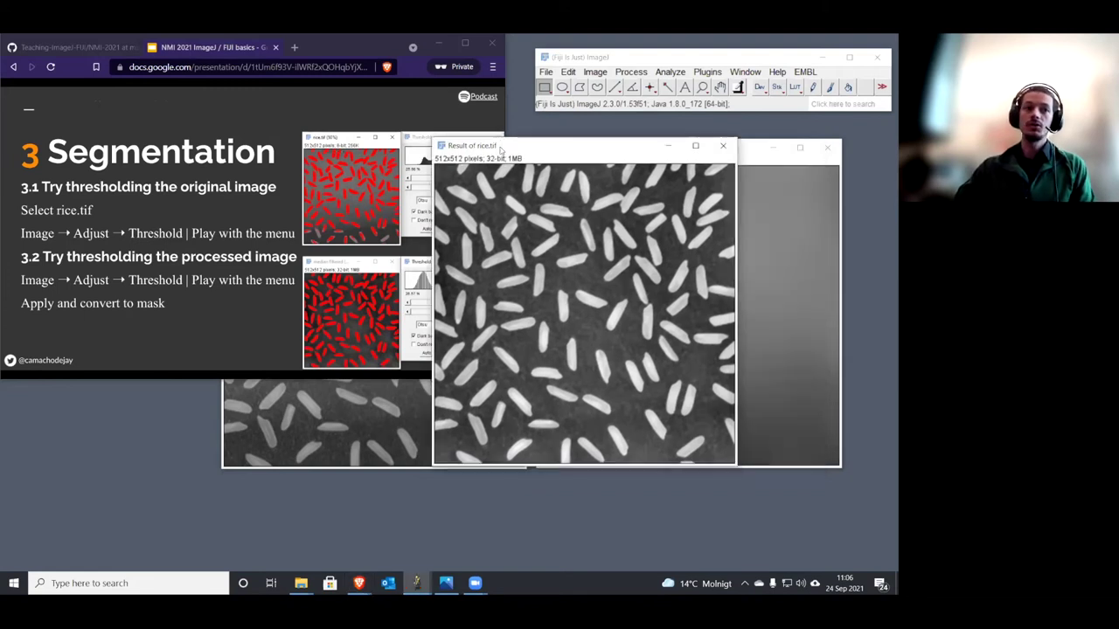
# Step: Open the Threshold tool on the median-filtered rice image and arrange both windows so they do not overlap
pyautogui.click(595, 73)
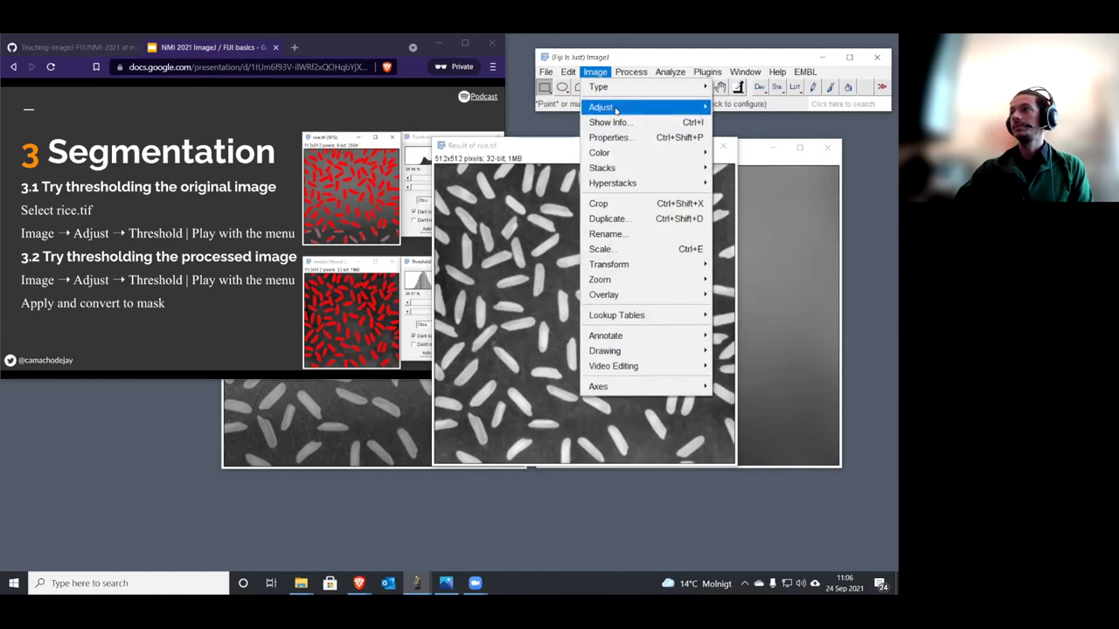
pyautogui.moveTo(615, 108)
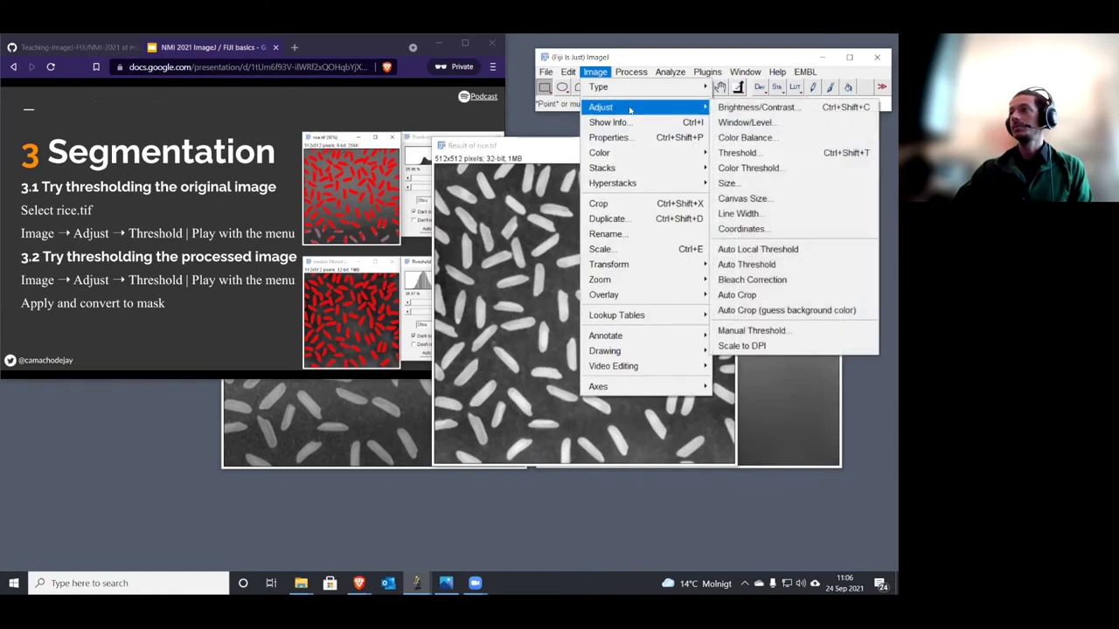
pyautogui.click(775, 152)
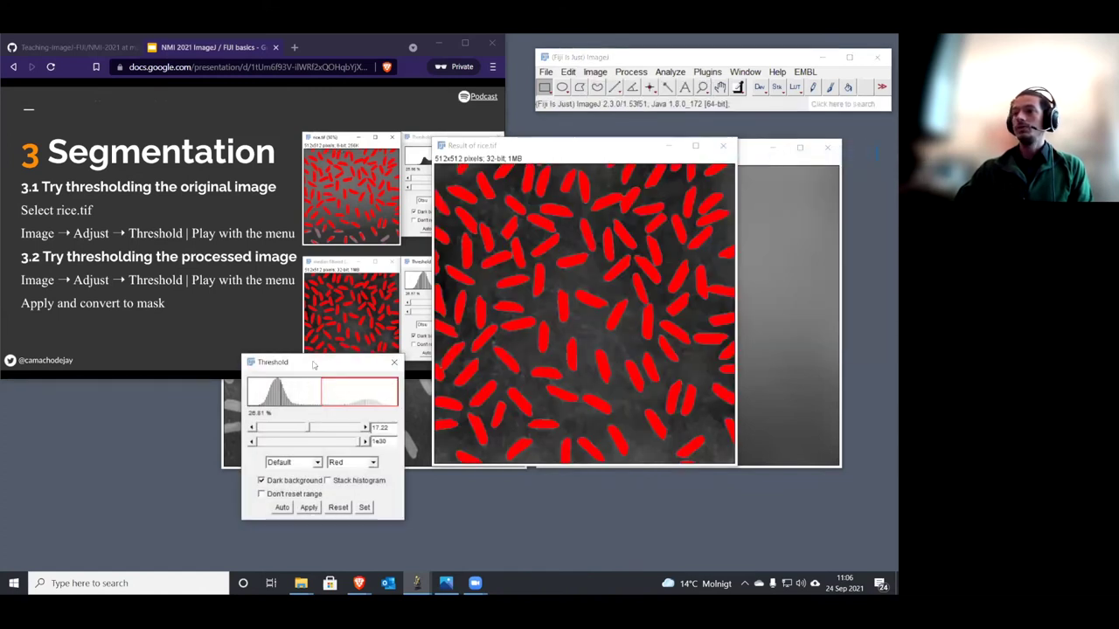
pyautogui.moveTo(321, 366); pyautogui.dragTo(771, 235)
pyautogui.moveTo(560, 146); pyautogui.dragTo(416, 150)
pyautogui.moveTo(748, 232); pyautogui.dragTo(671, 221)
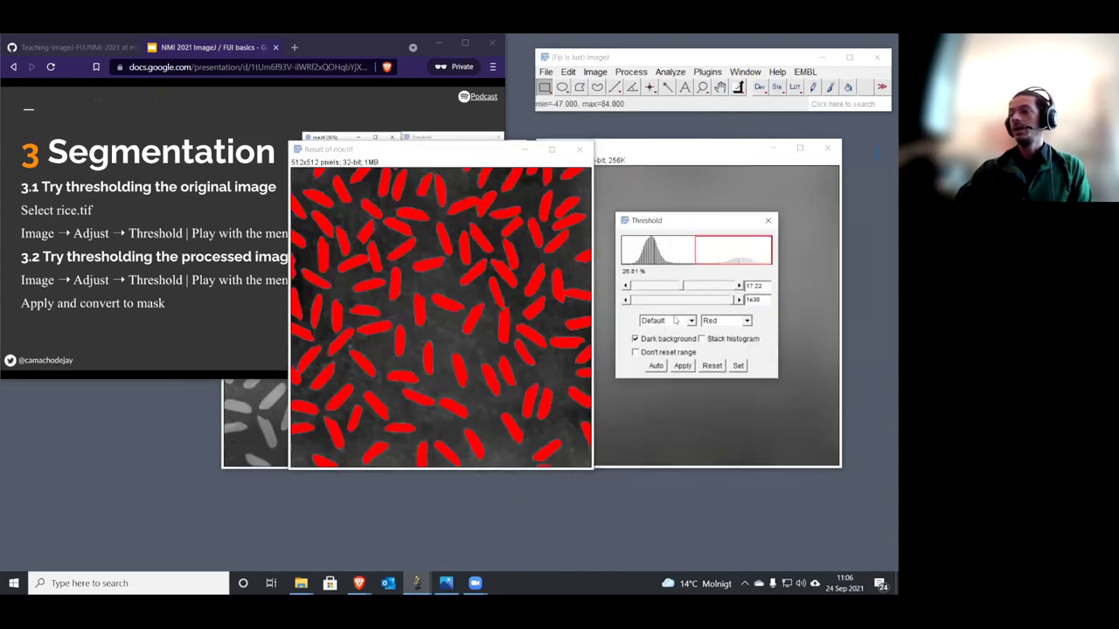
# Step: Step through the automatic threshold methods from Default onward on the filtered rice image and select Otsu
pyautogui.click(690, 322)
pyautogui.scroll(-3, 693, 341)
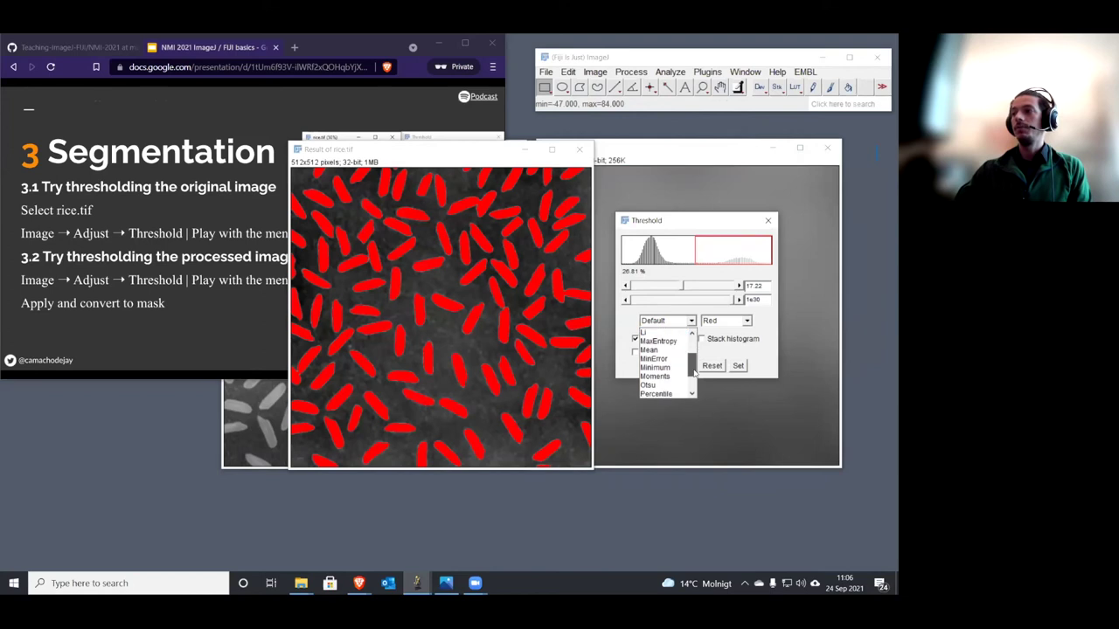
pyautogui.scroll(3, 693, 348)
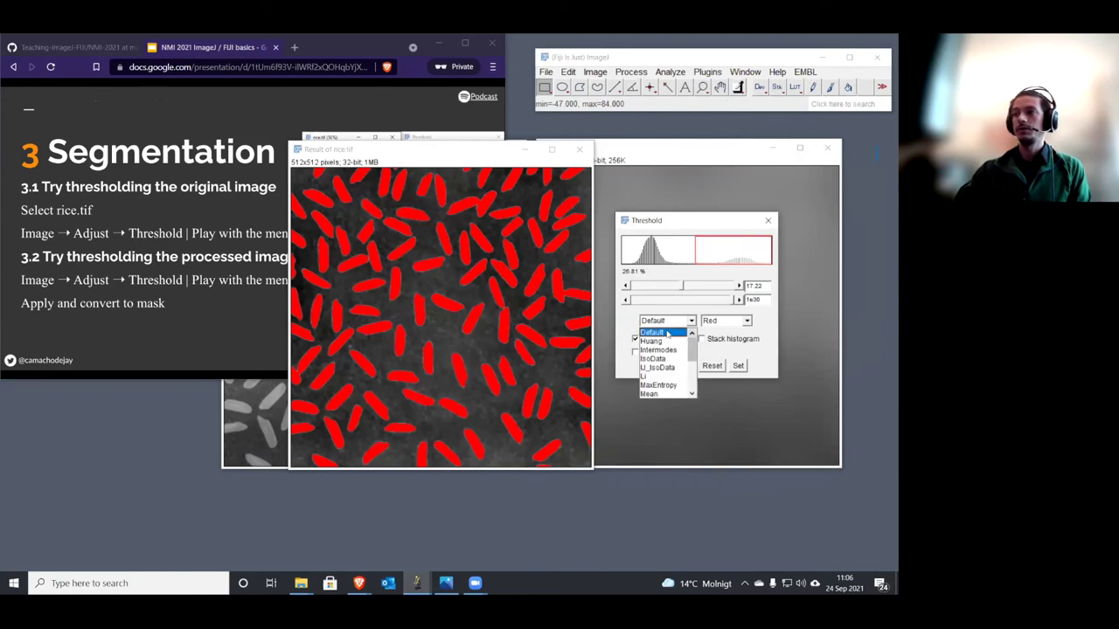
pyautogui.click(668, 334)
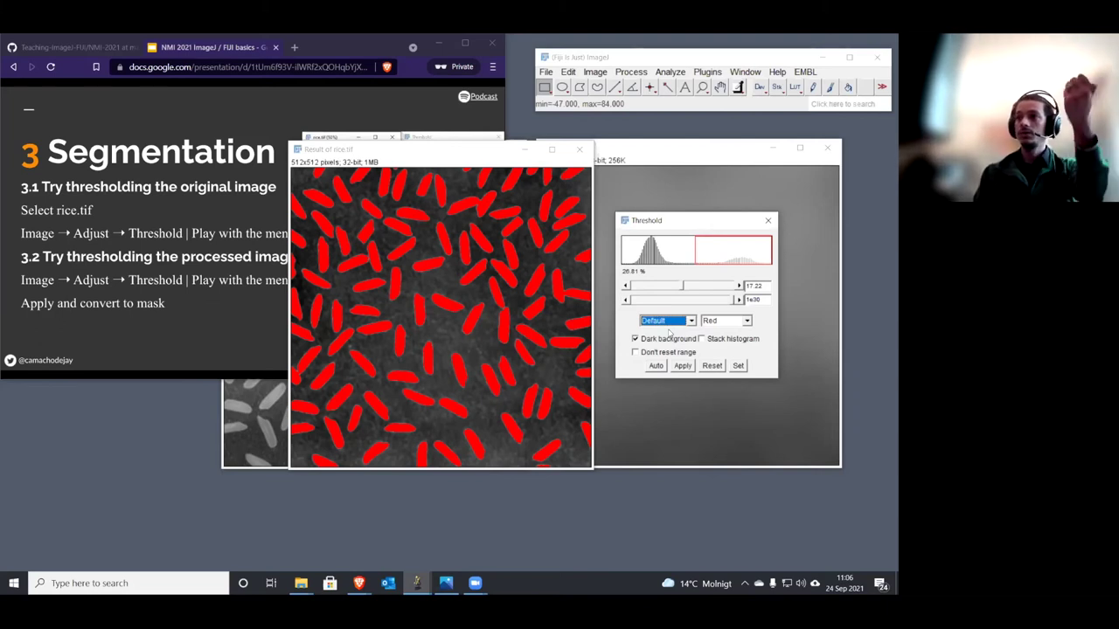
pyautogui.press('Down')
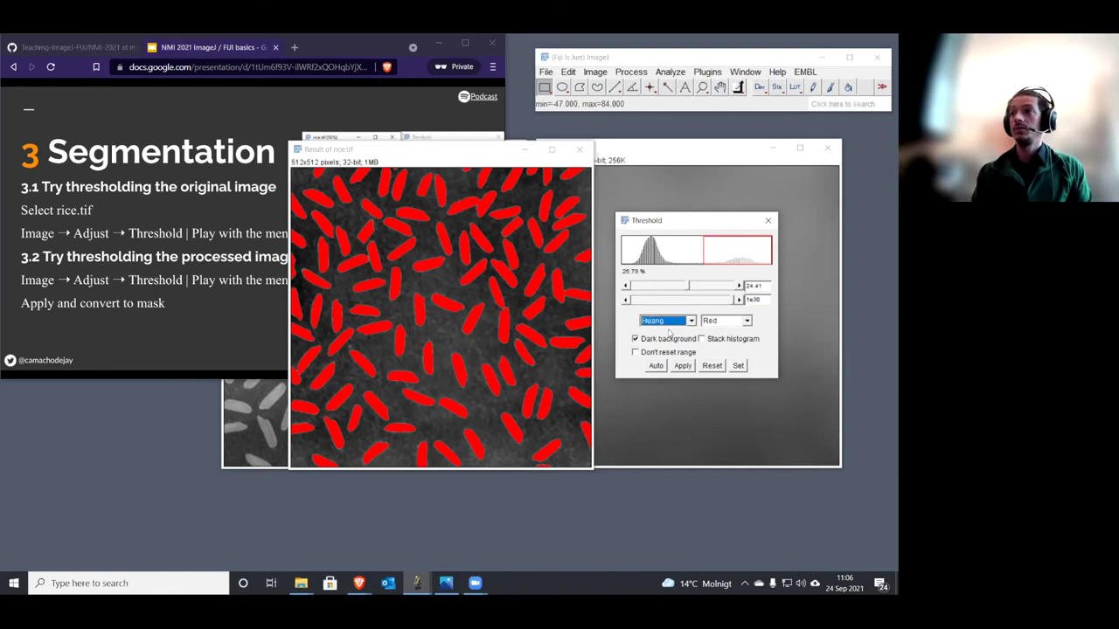
pyautogui.press('Down')
pyautogui.press('Down')
pyautogui.press('Down')
pyautogui.press('Down')
pyautogui.press('Down')
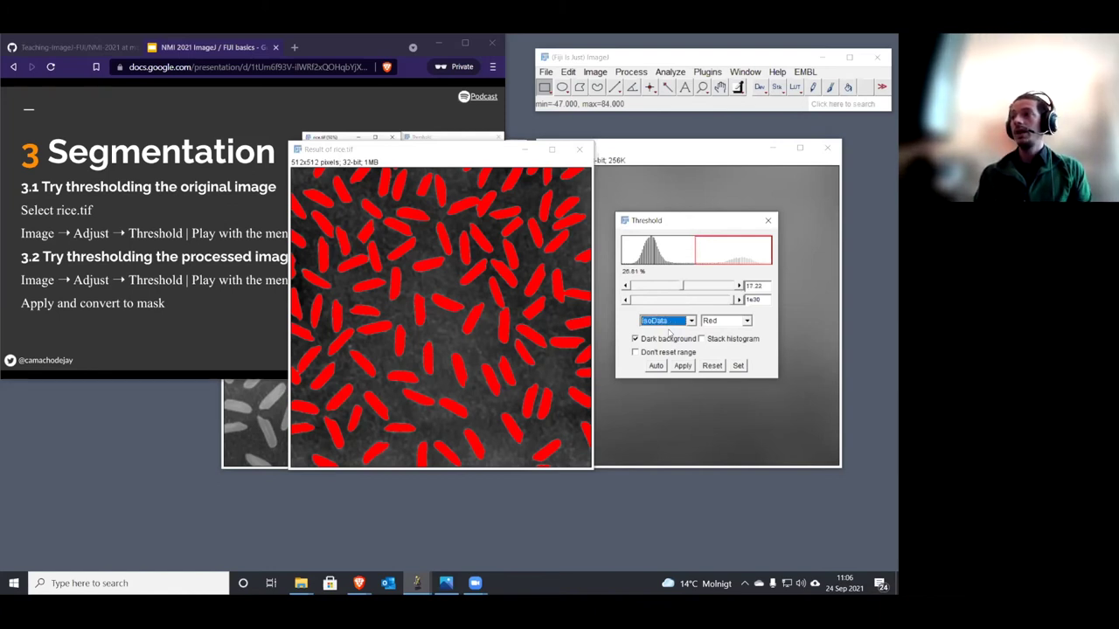
pyautogui.press('Down')
pyautogui.press('Down')
pyautogui.press('Down')
pyautogui.press('Down')
pyautogui.press('Down')
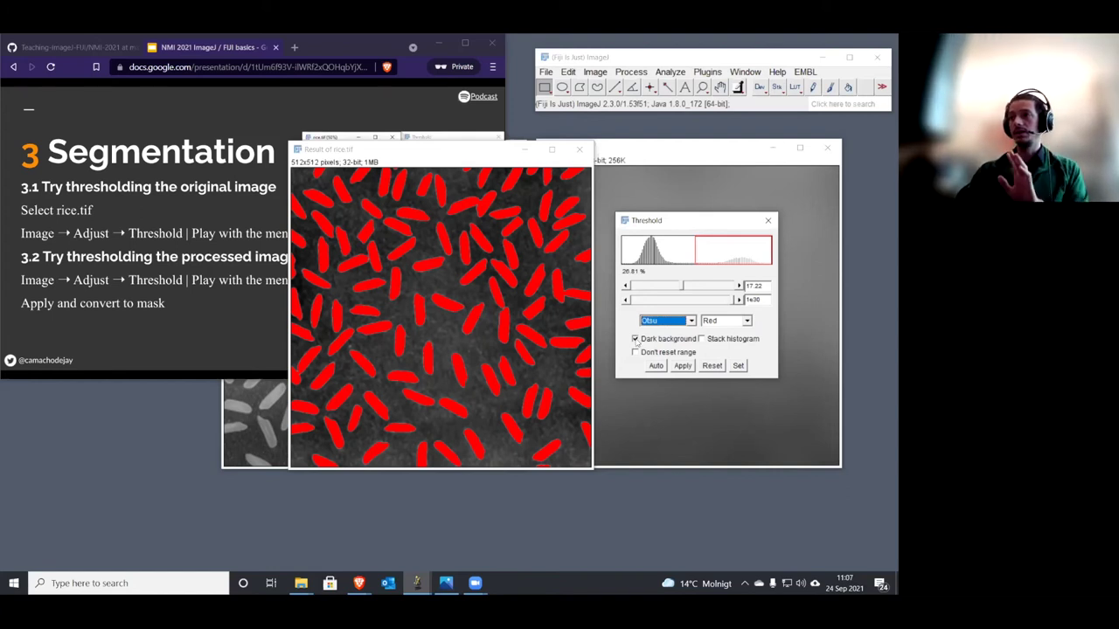
# Step: Toggle Dark background off and back on, and apply the Otsu threshold by converting the image to an 8-bit mask
pyautogui.click(636, 339)
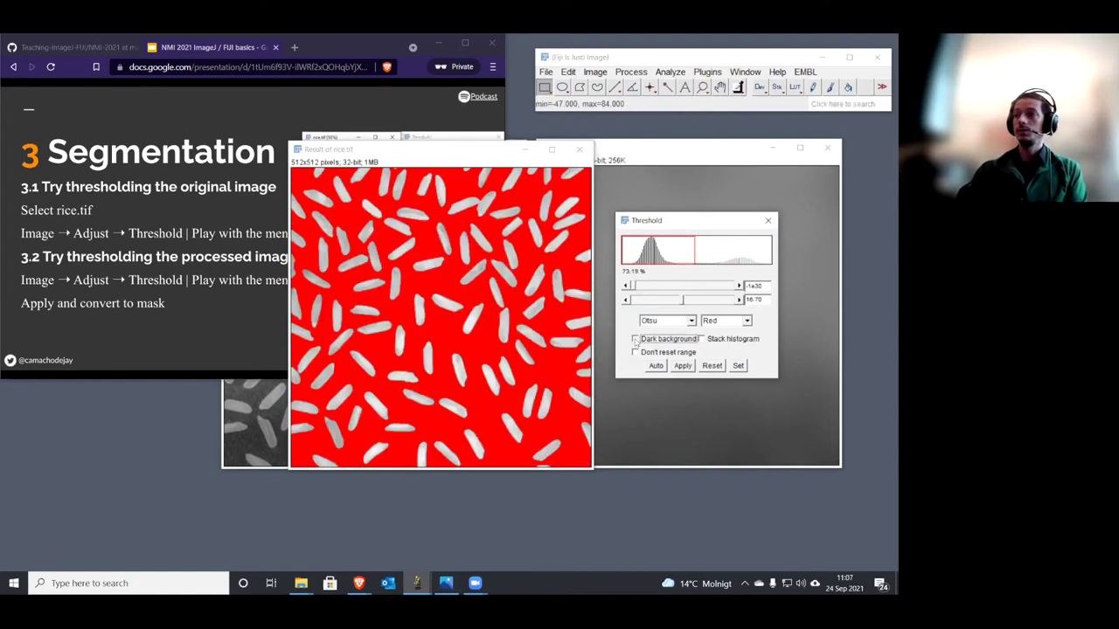
pyautogui.click(635, 339)
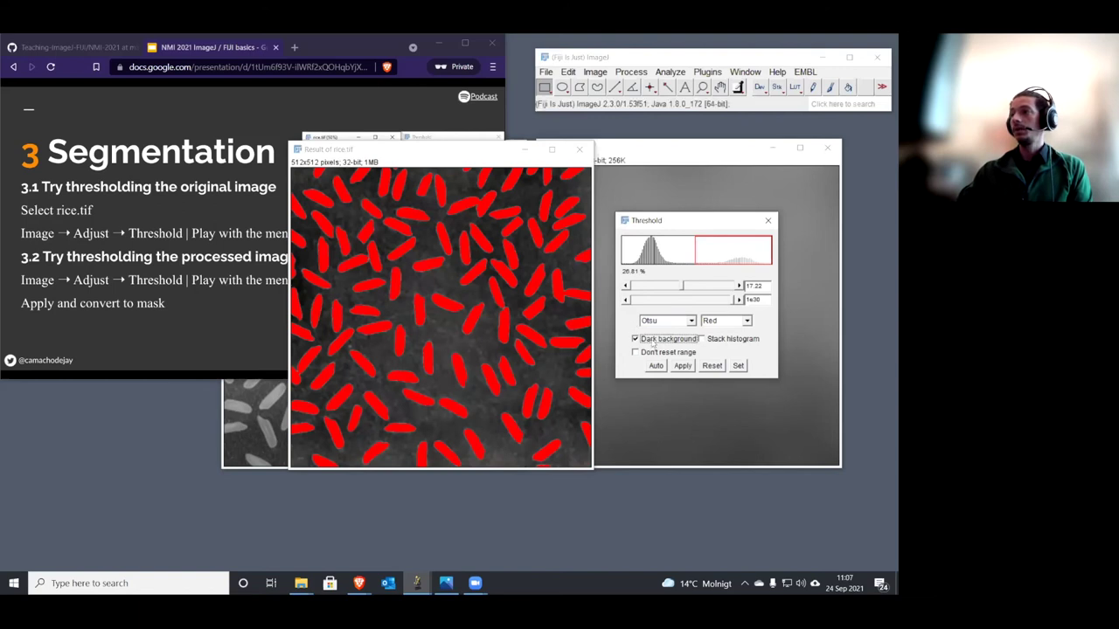
pyautogui.click(683, 365)
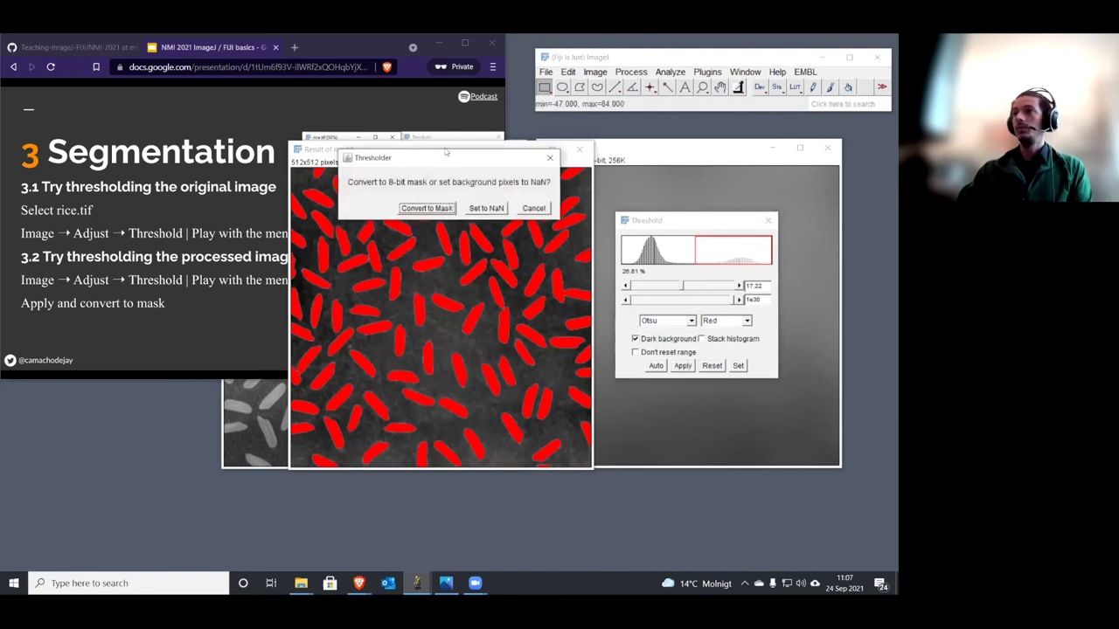
pyautogui.click(431, 208)
pyautogui.click(442, 157)
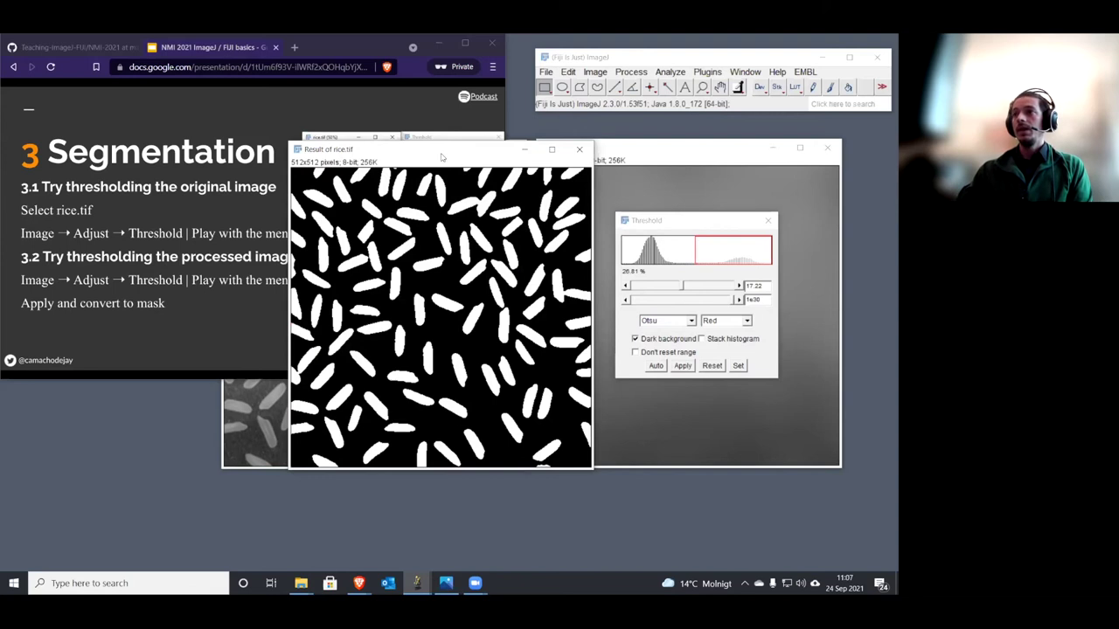
# Step: Advance the slides to section 4 Quantification and place the rice mask window in front beside the Threshold window
pyautogui.moveTo(442, 157); pyautogui.dragTo(515, 150)
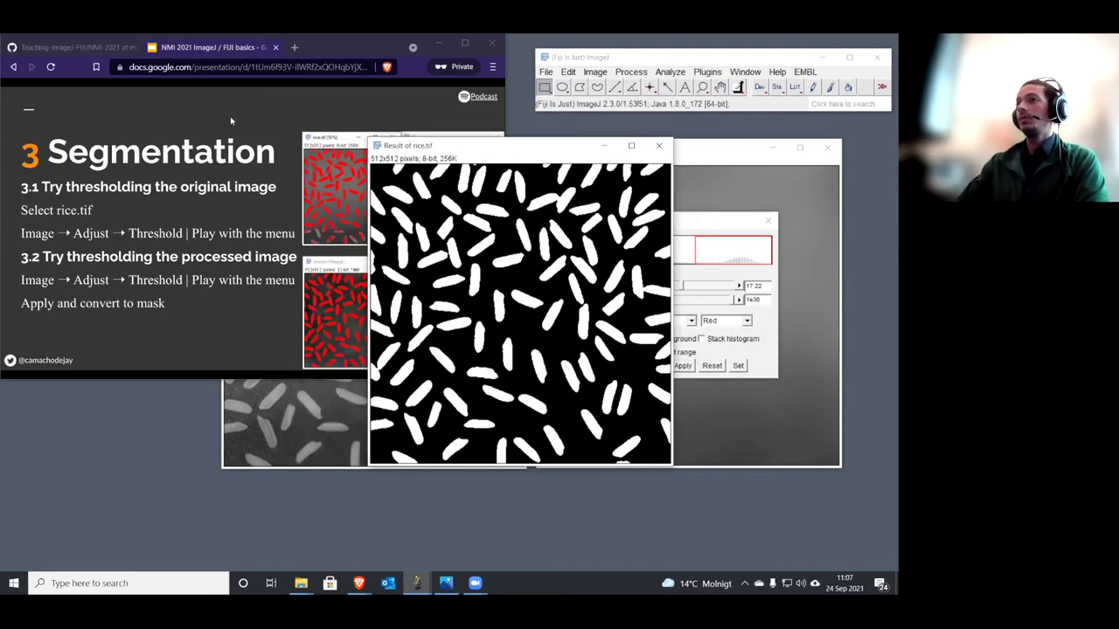
pyautogui.click(231, 120)
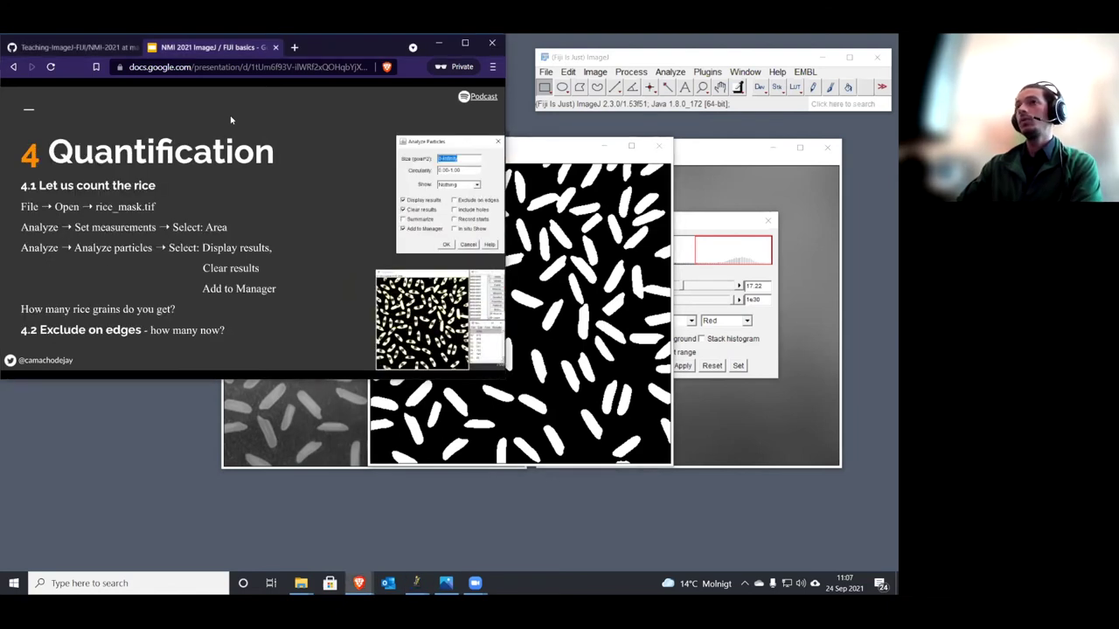
pyautogui.click(550, 149)
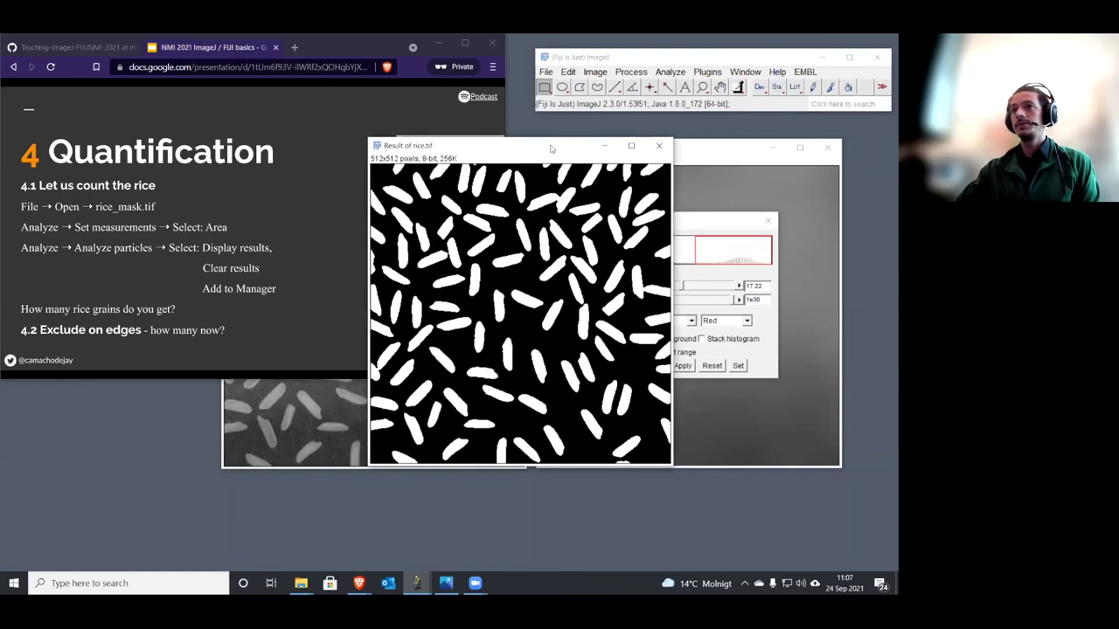
pyautogui.moveTo(551, 149); pyautogui.dragTo(472, 148)
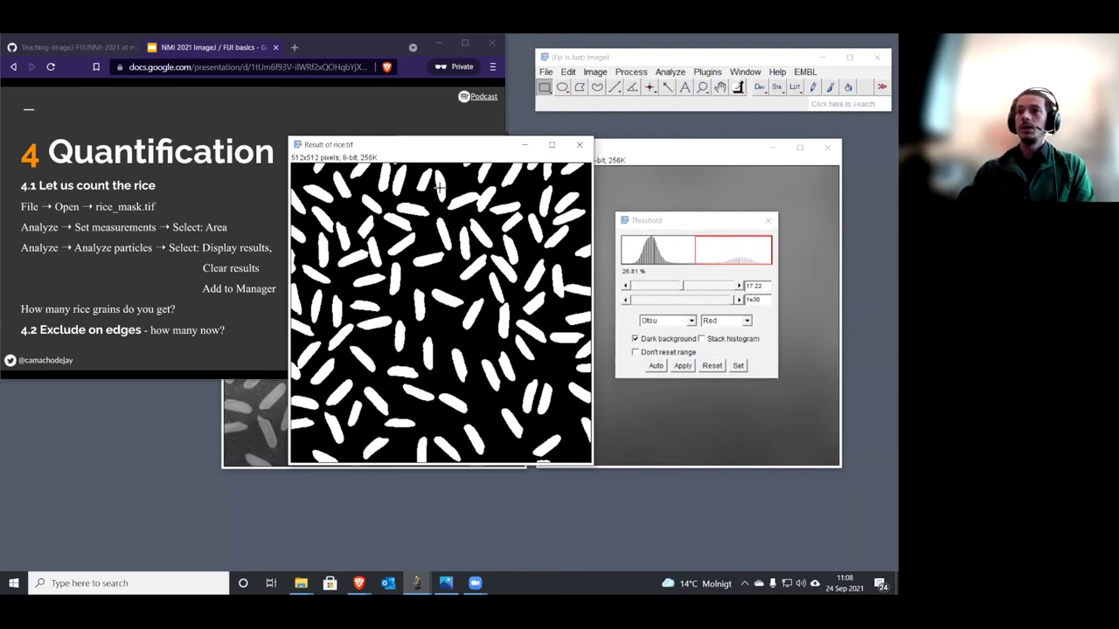
# Step: Configure the measurements to record only Area, with Redirect to set to None
pyautogui.click(673, 72)
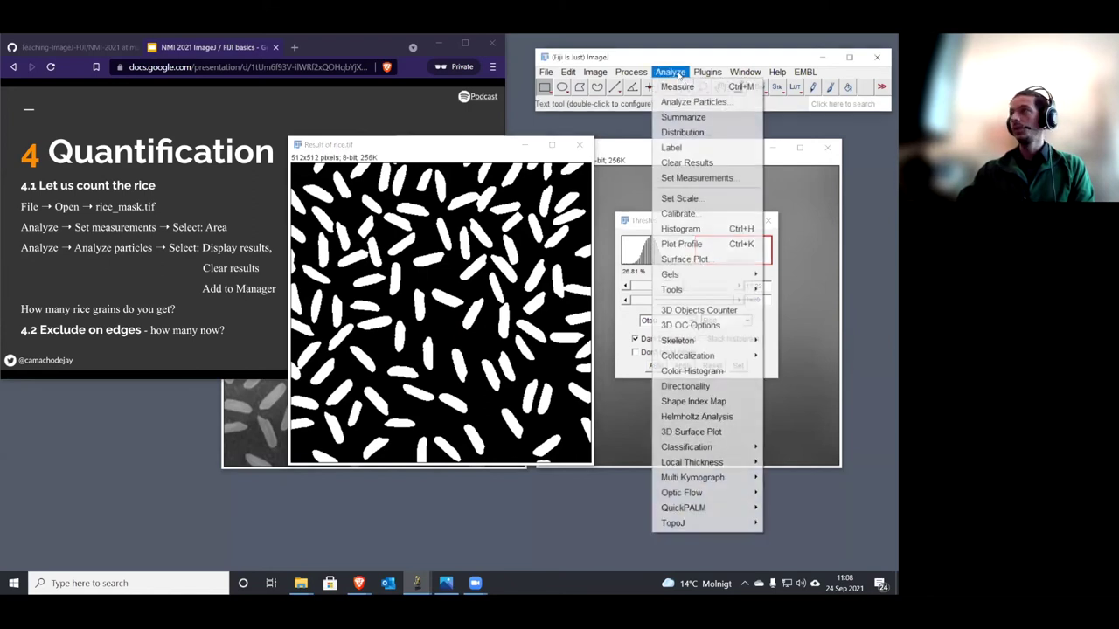
pyautogui.click(699, 178)
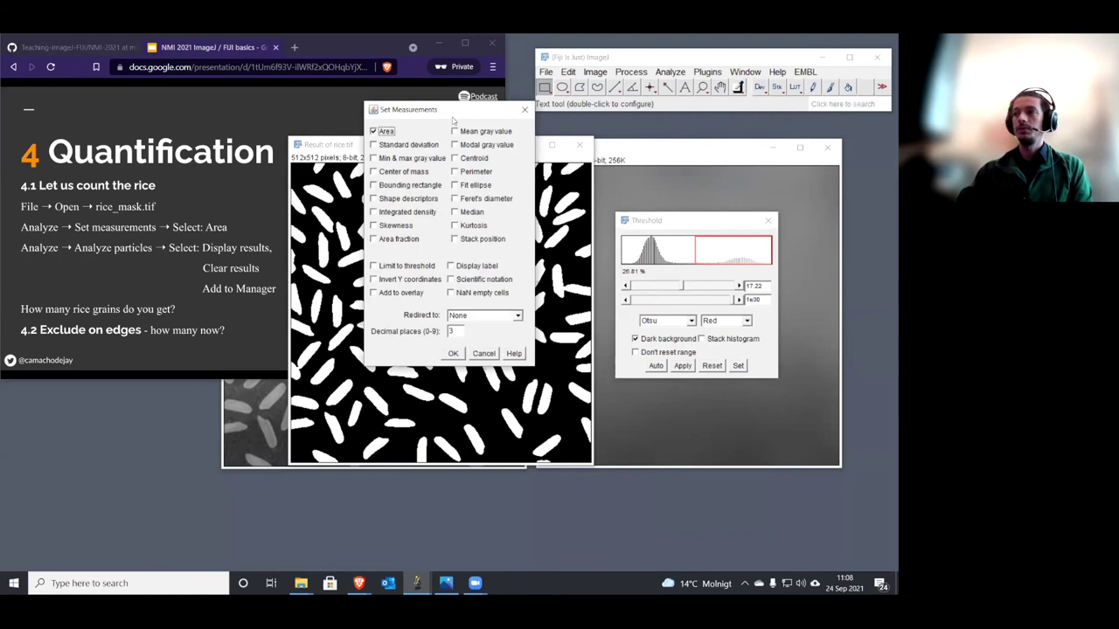
pyautogui.moveTo(453, 114); pyautogui.dragTo(702, 160)
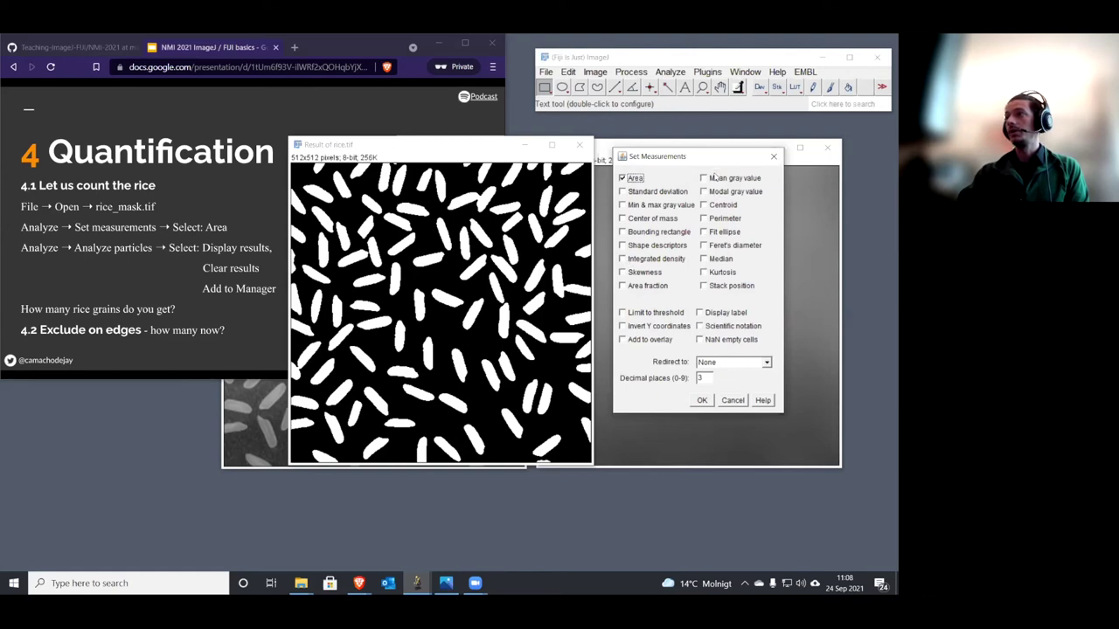
pyautogui.click(715, 367)
pyautogui.click(715, 368)
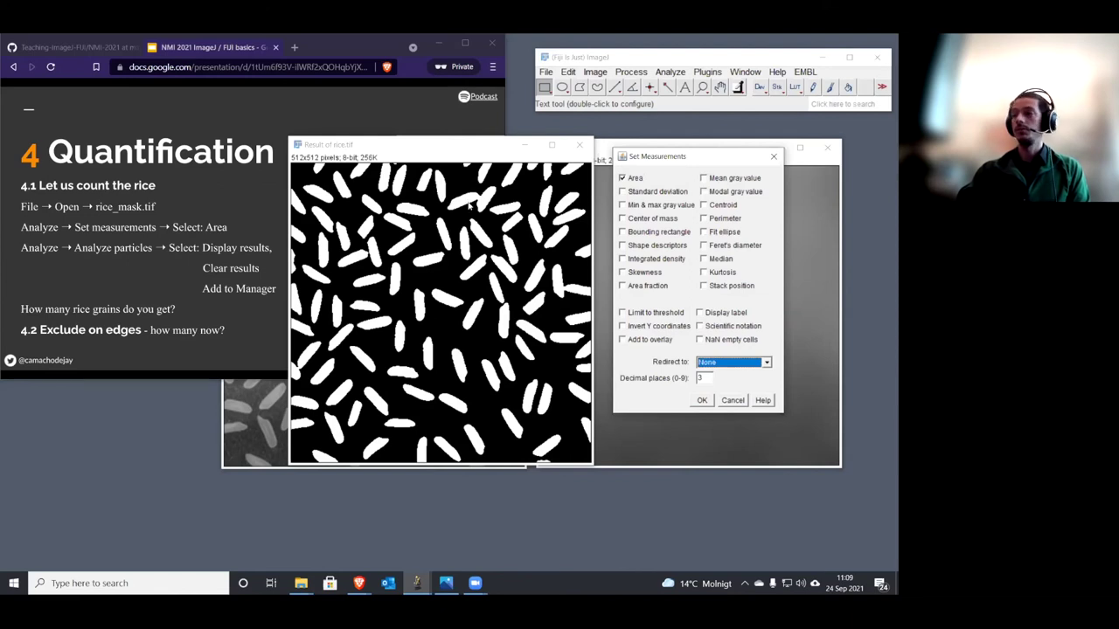
pyautogui.click(730, 365)
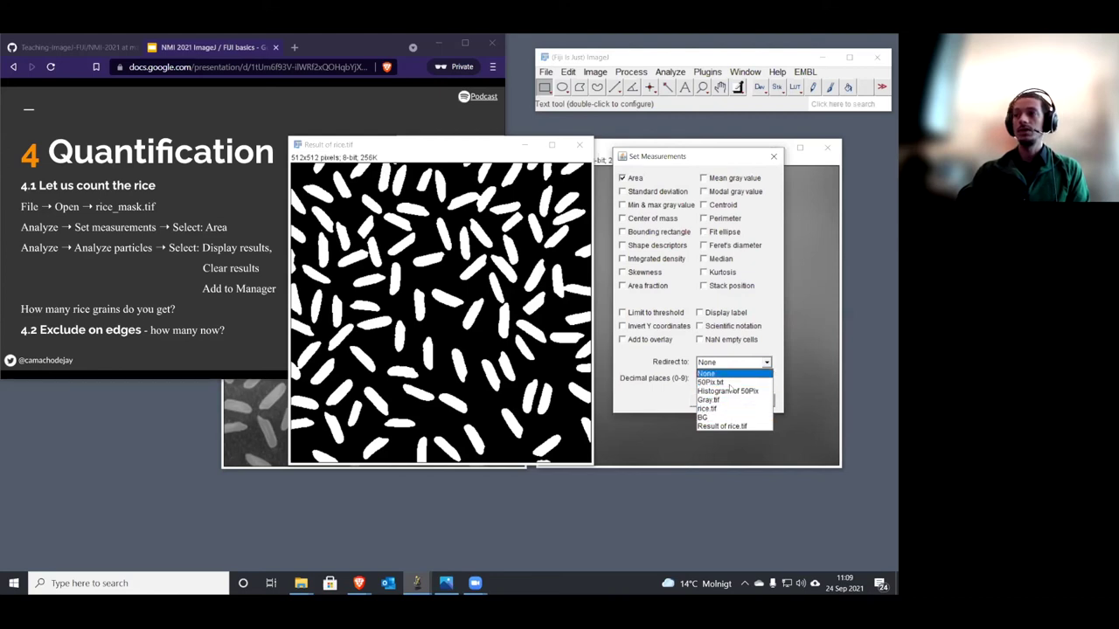
pyautogui.click(723, 364)
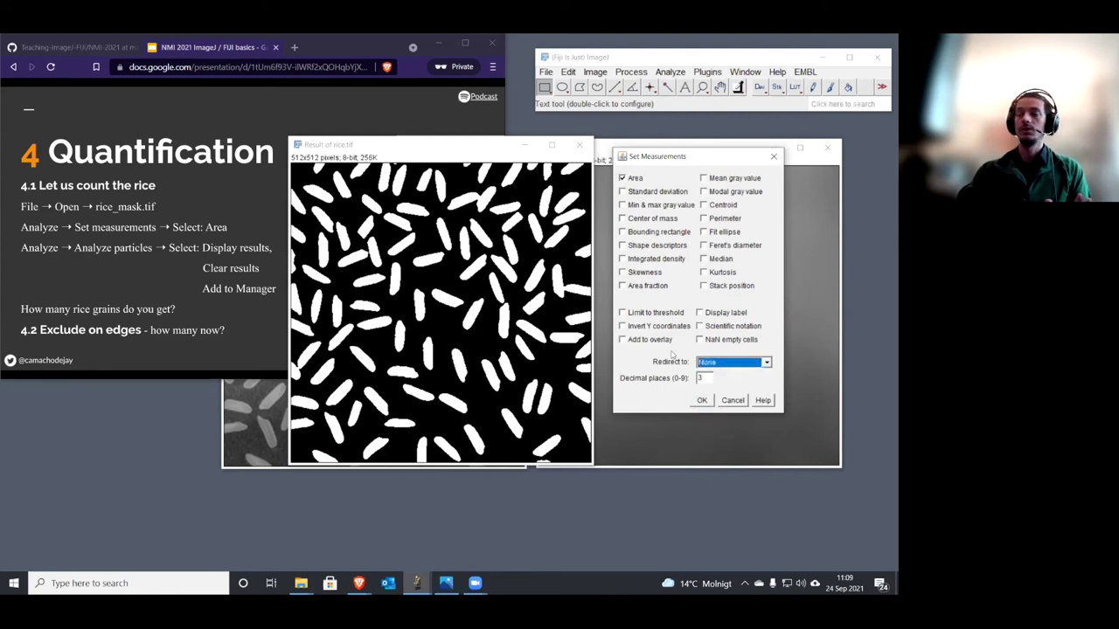
pyautogui.click(654, 179)
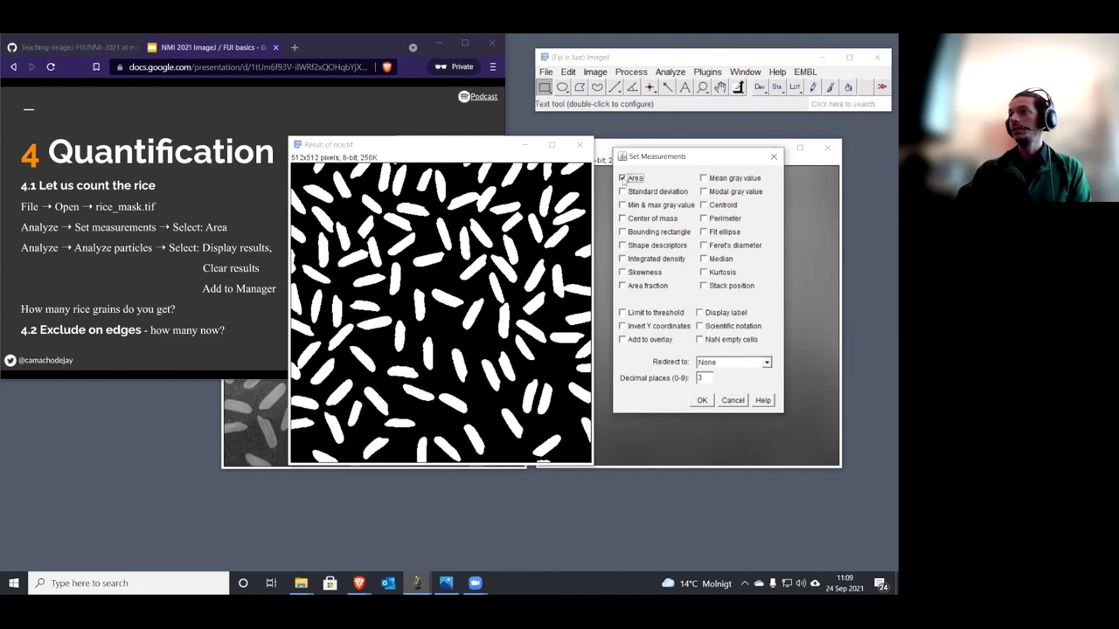
pyautogui.click(702, 400)
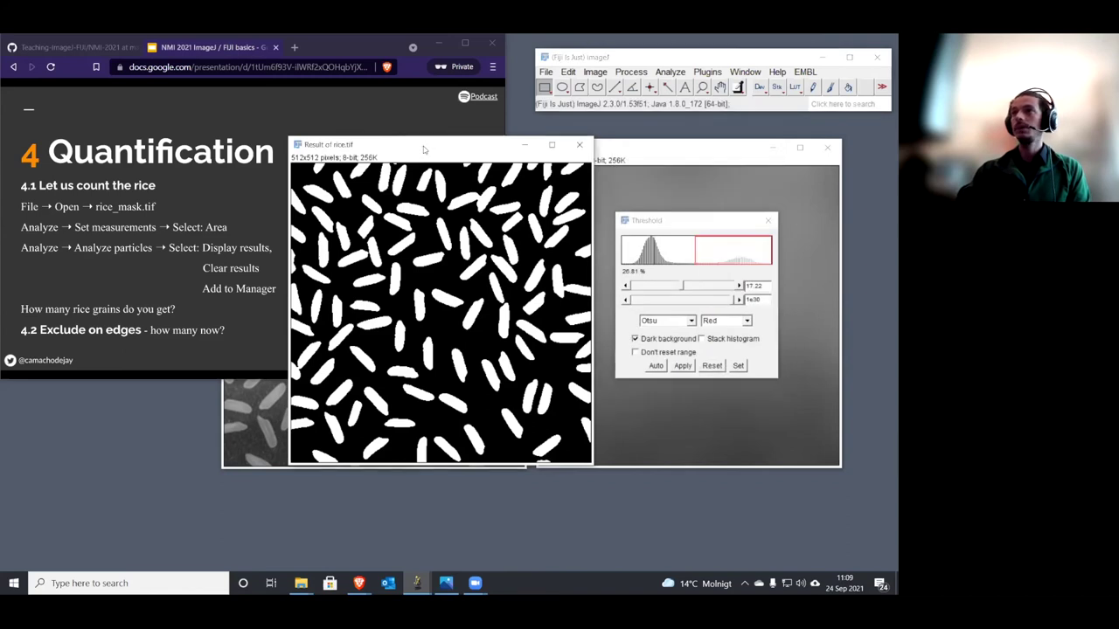
# Step: Run Analyze Particles on the rice mask with Display results, Clear results and Add to Manager enabled, and Exclude on edges disabled
pyautogui.moveTo(424, 149); pyautogui.dragTo(438, 153)
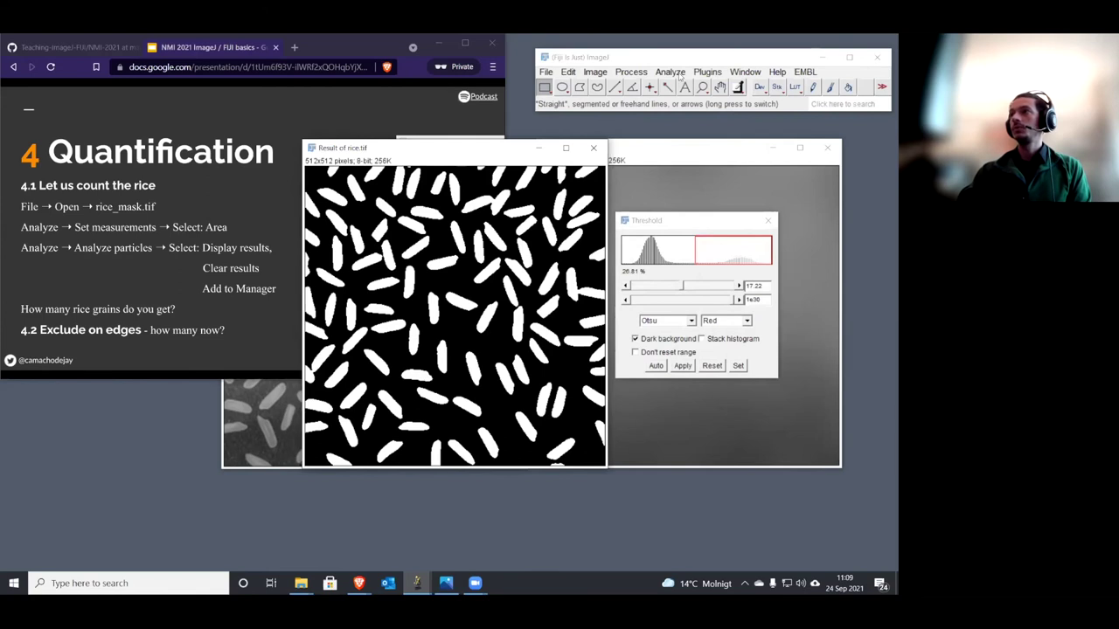
pyautogui.click(670, 72)
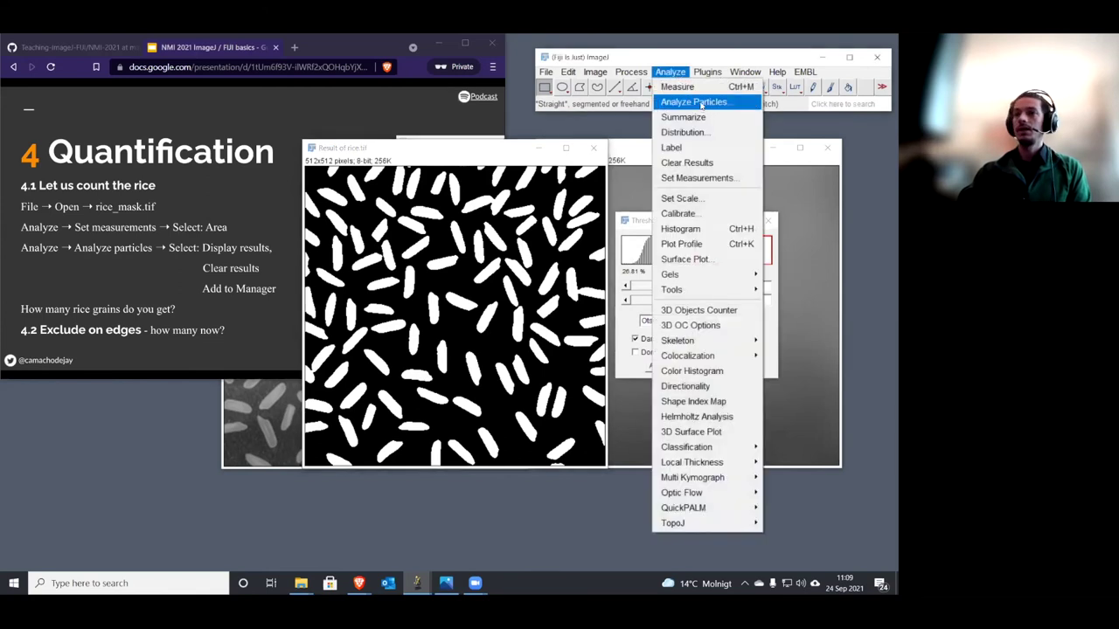
pyautogui.click(695, 102)
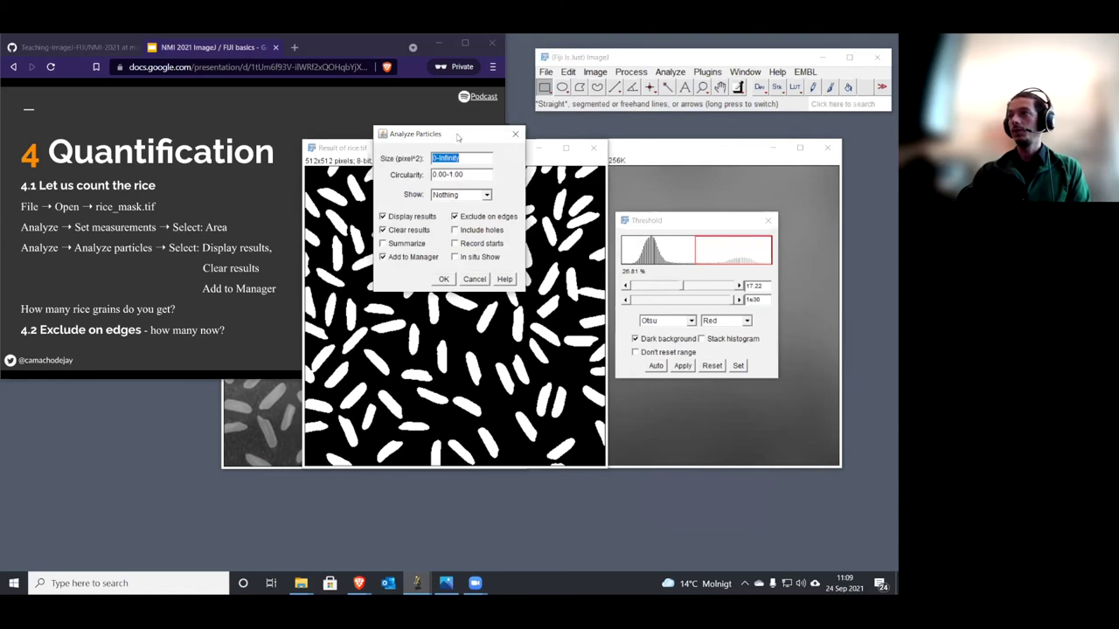
pyautogui.moveTo(457, 136); pyautogui.dragTo(696, 150)
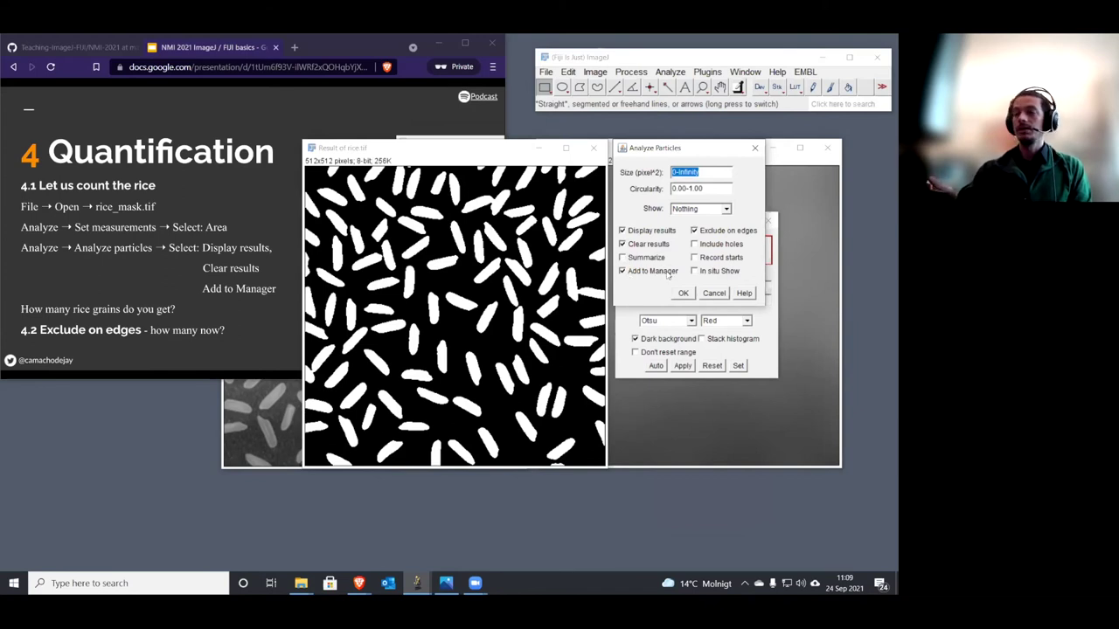
pyautogui.click(695, 231)
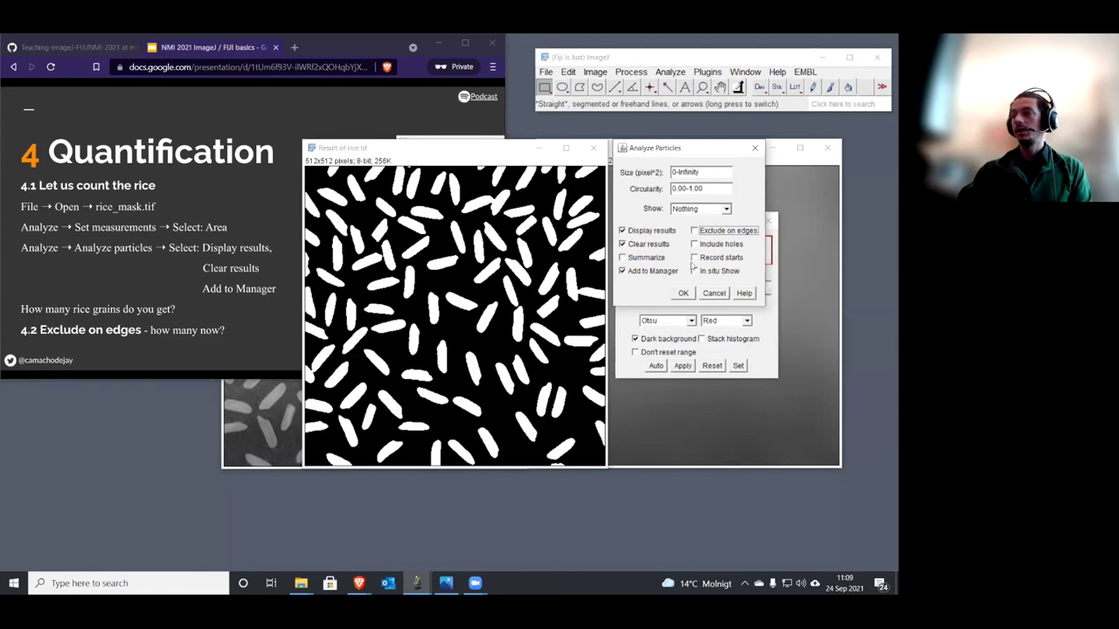
pyautogui.click(685, 295)
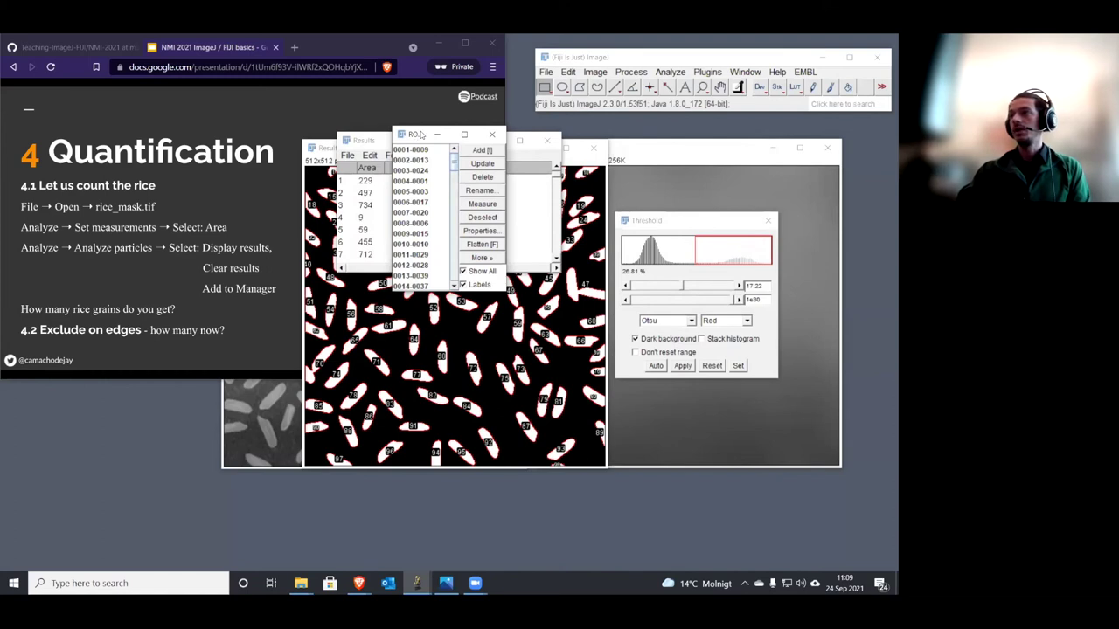
# Step: Move the ROI Manager and Results windows off the mask and select several ROIs one by one, from the first to the twelfth, to locate their grains
pyautogui.moveTo(418, 134); pyautogui.dragTo(661, 148)
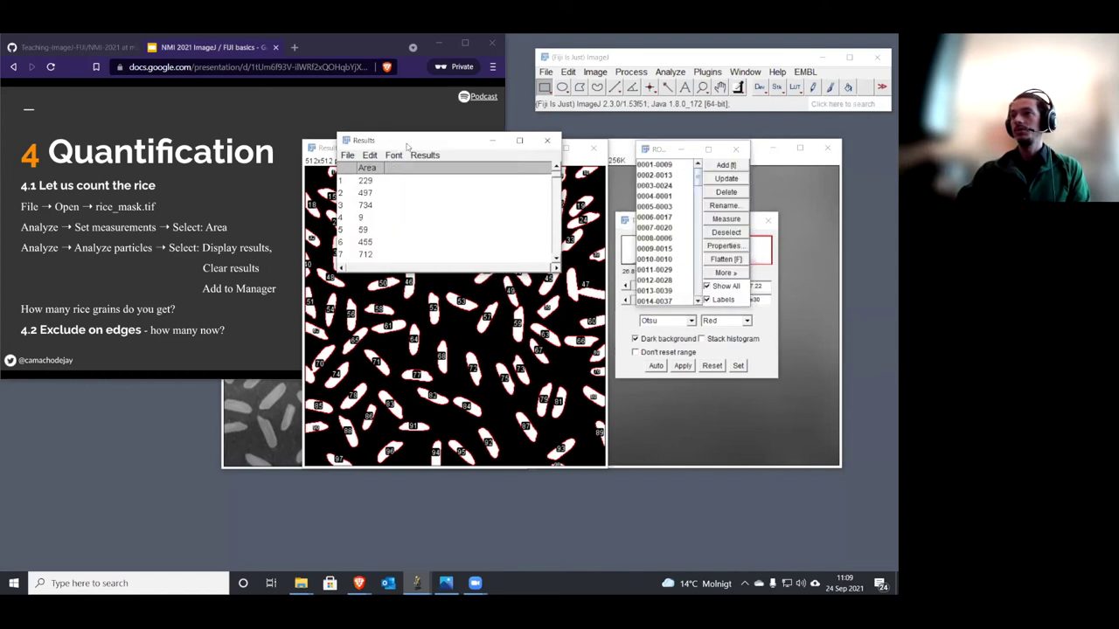
pyautogui.moveTo(367, 139); pyautogui.dragTo(83, 139)
pyautogui.click(666, 166)
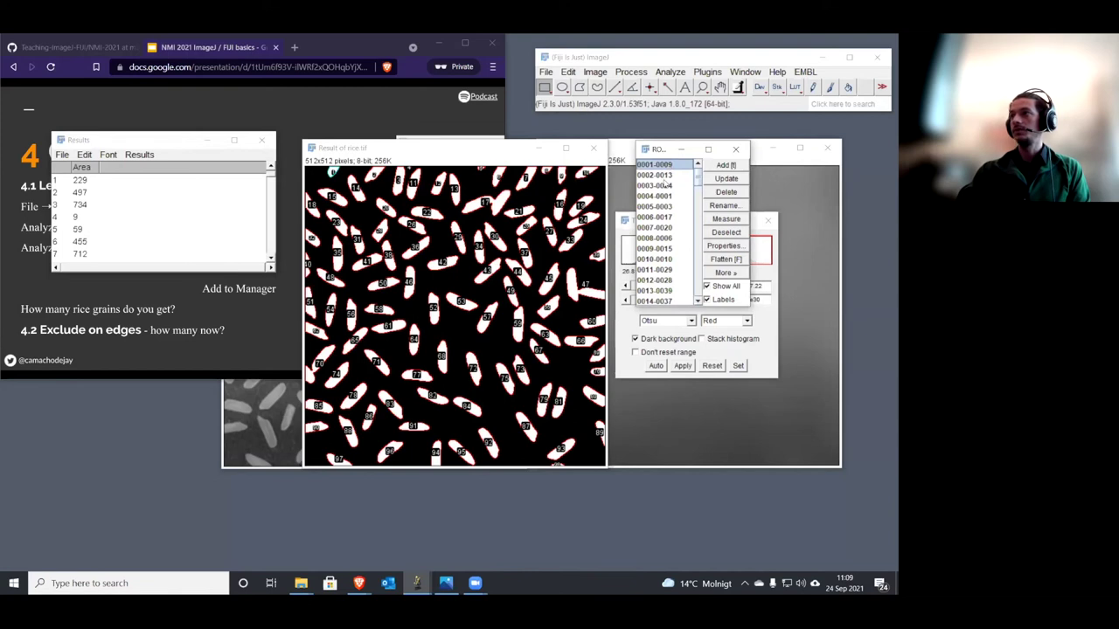
pyautogui.click(667, 179)
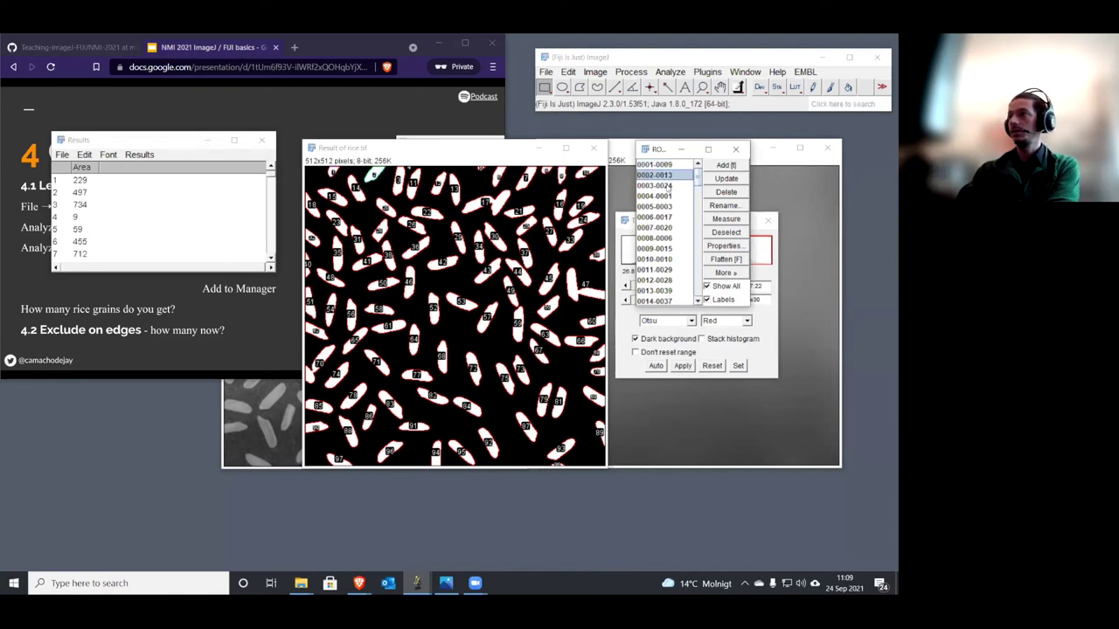
pyautogui.click(668, 186)
pyautogui.click(666, 196)
pyautogui.click(666, 216)
pyautogui.click(666, 238)
pyautogui.click(666, 259)
pyautogui.click(667, 279)
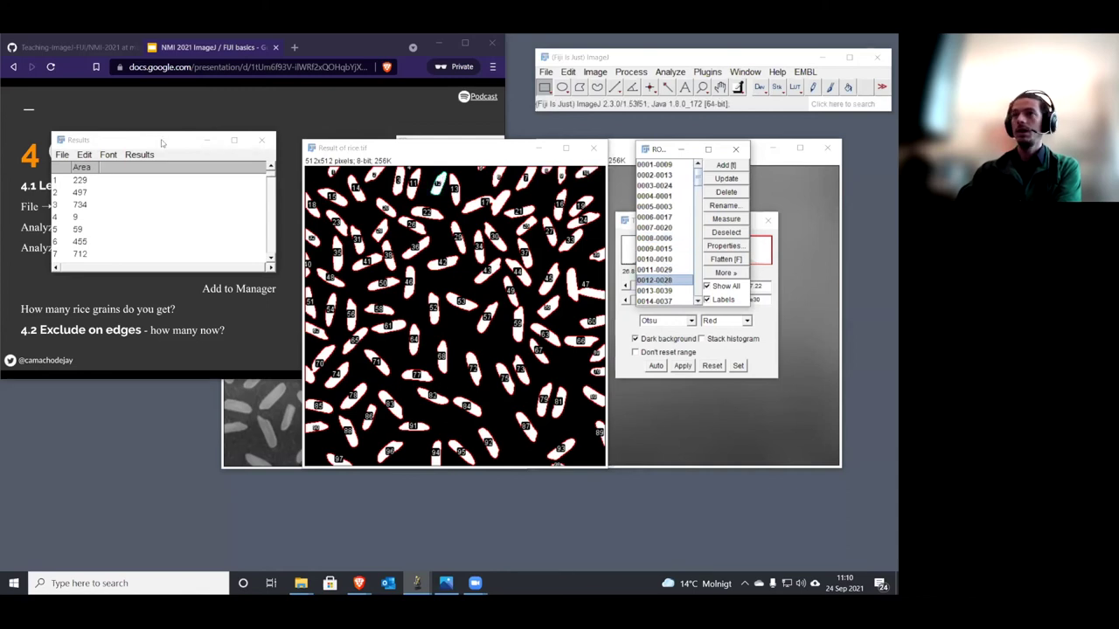
# Step: Place the Results table beside the labelled rice mask so the slide instructions are uncovered
pyautogui.click(173, 145)
pyautogui.moveTo(173, 145); pyautogui.dragTo(743, 160)
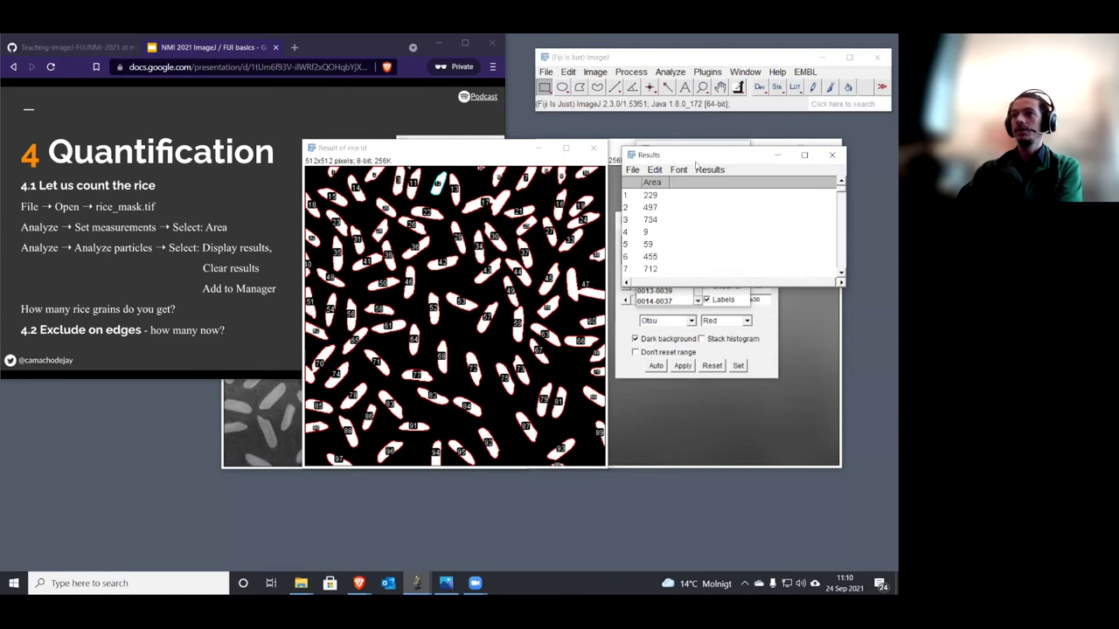
pyautogui.moveTo(697, 166); pyautogui.dragTo(707, 188)
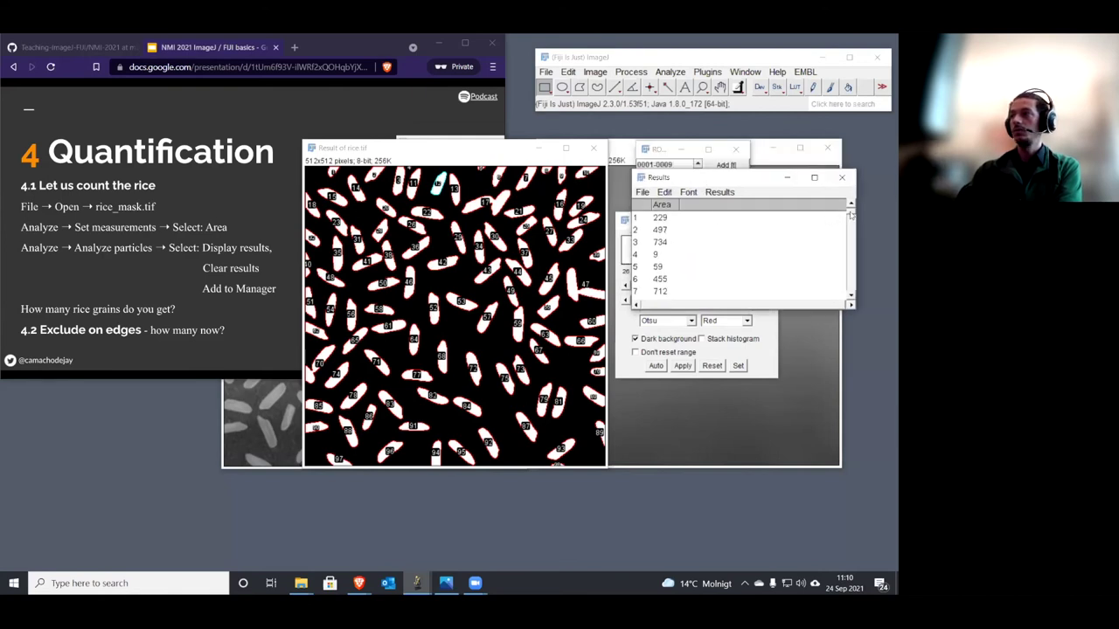